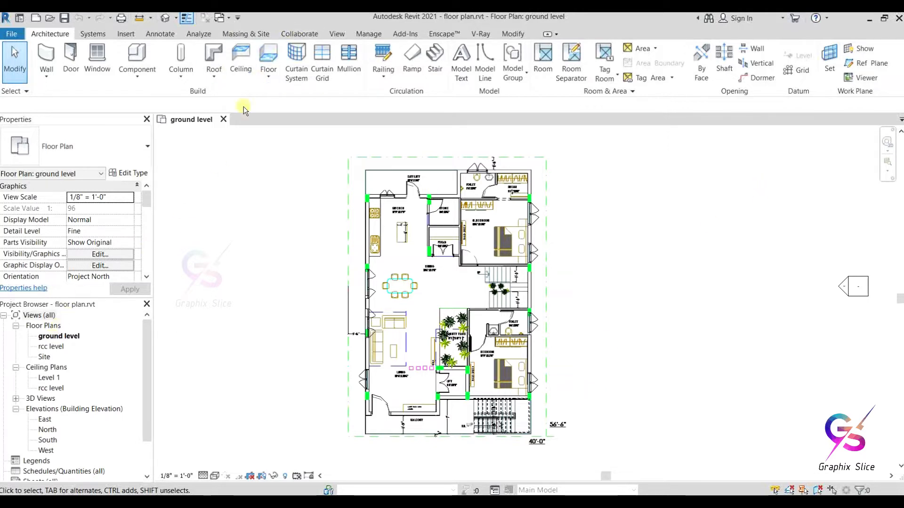
Start a Generic - 12" floor on the ground level and draw a rectangular boundary about 13'-0" deep along the master bedroom's inner wall faces.
click(265, 60)
scroll(398, 286, up, 1)
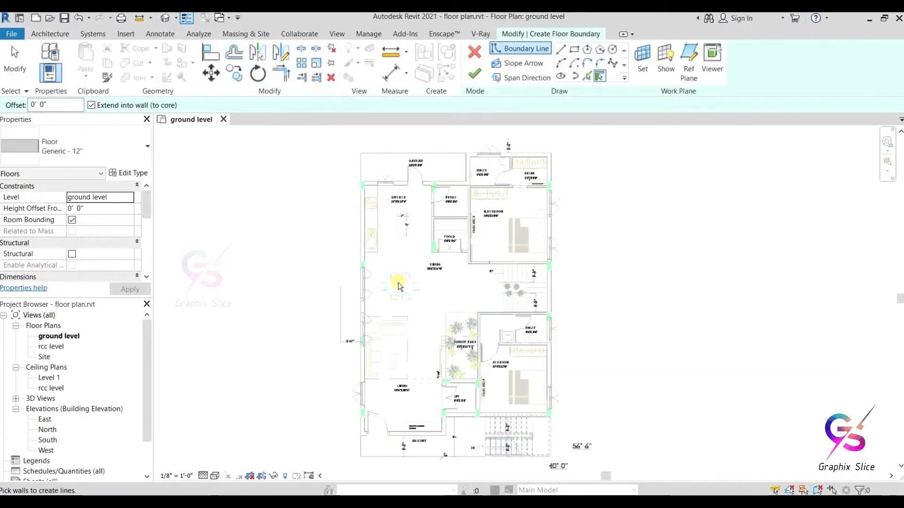
middle_drag(420, 380, 385, 366)
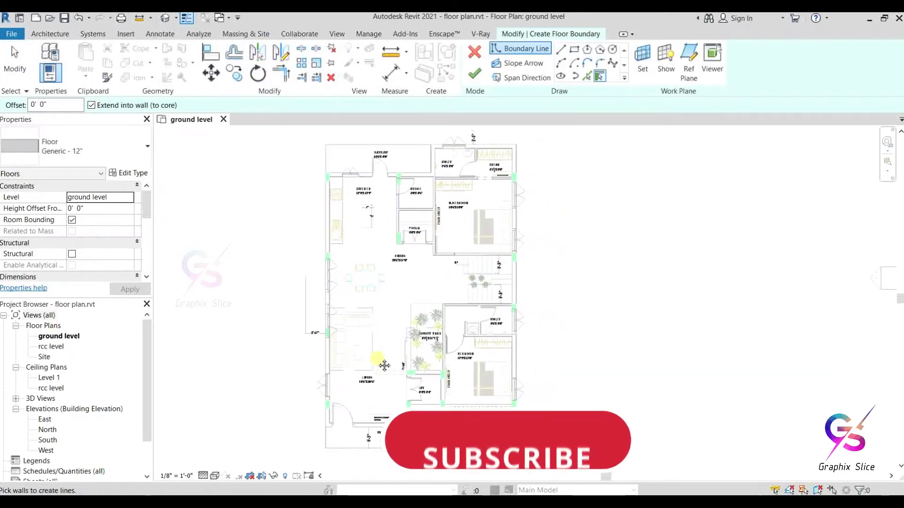
scroll(459, 206, up, 2)
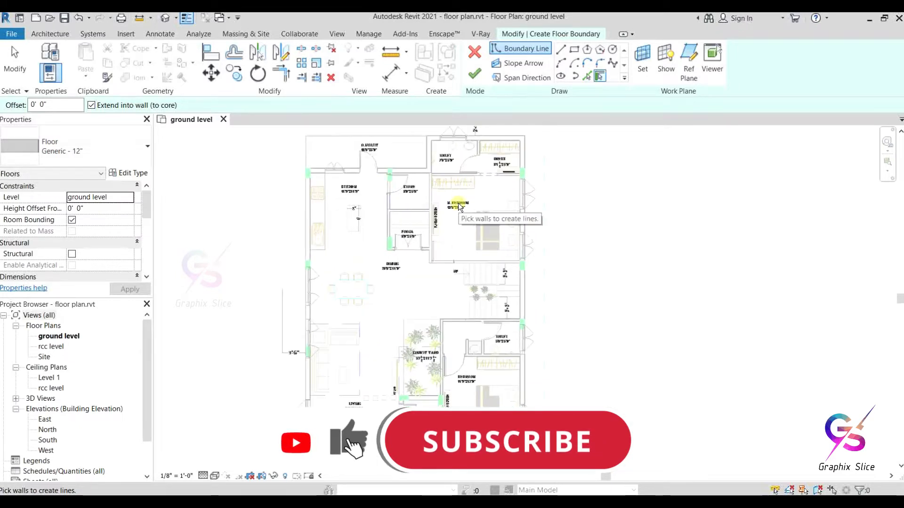
scroll(459, 206, up, 1)
middle_drag(459, 206, 464, 256)
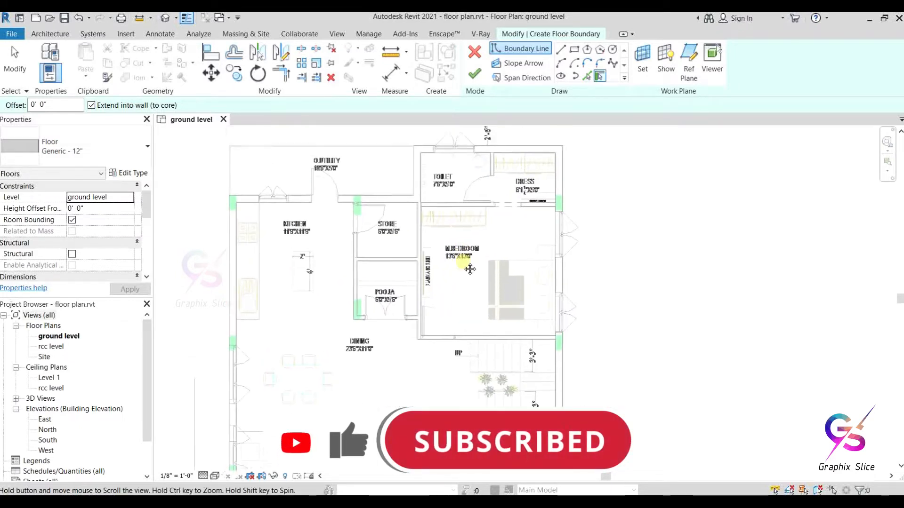
key(Escape)
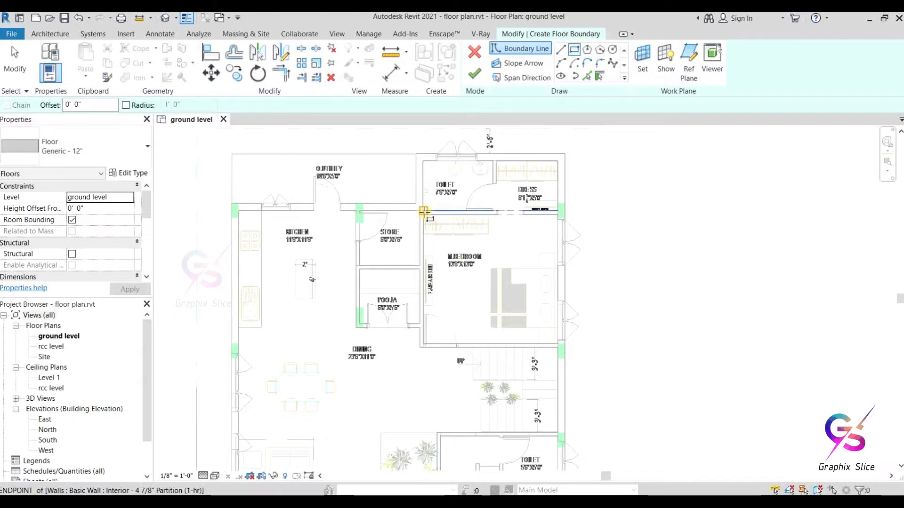
click(424, 215)
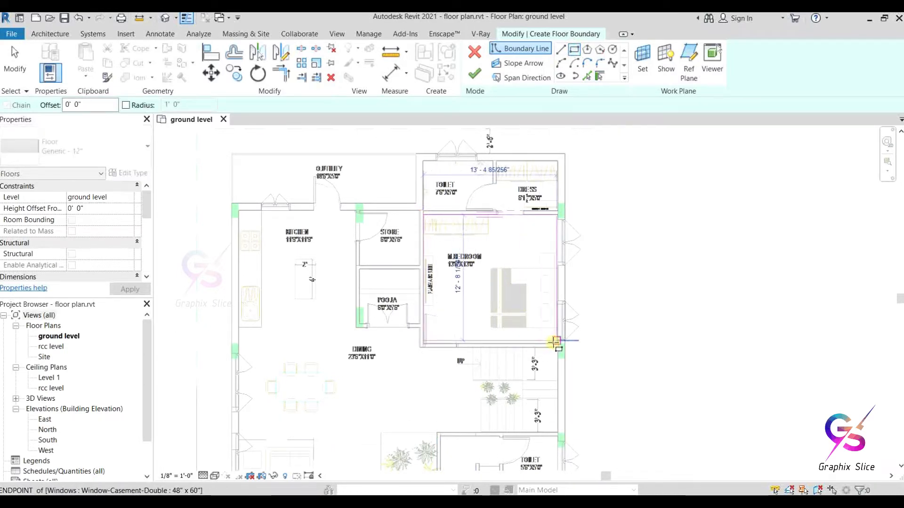
scroll(555, 343, up, 2)
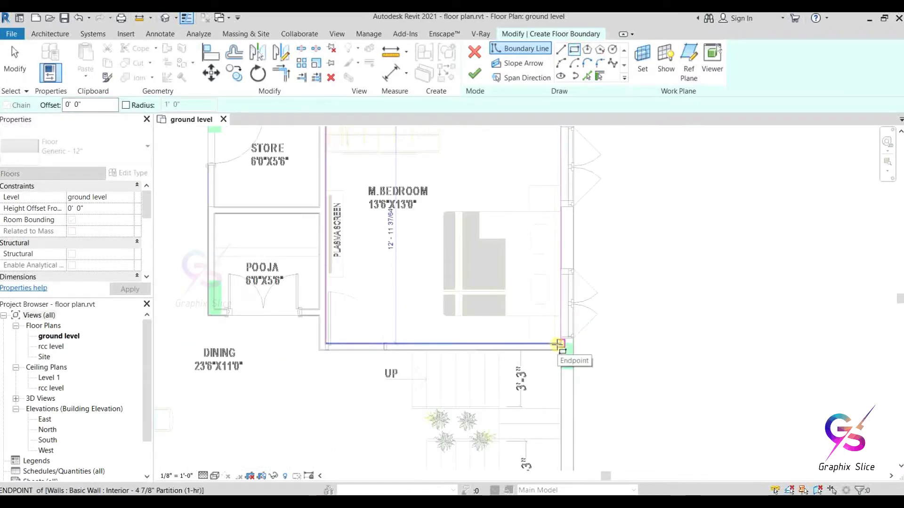
click(558, 344)
Draw a second rectangular floor boundary about 11'-11" deep along the inner wall faces of the bedroom below the toilet.
scroll(614, 312, down, 2)
middle_drag(591, 335, 567, 149)
scroll(446, 289, up, 2)
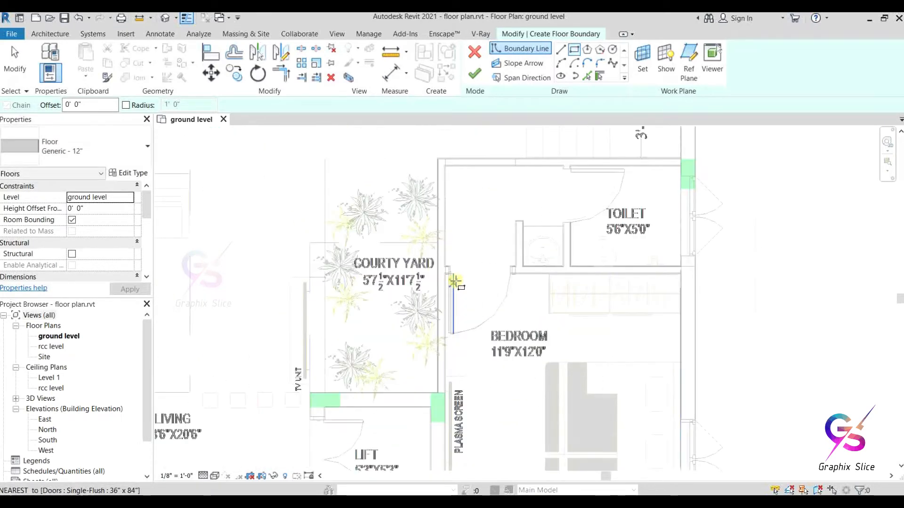
click(444, 274)
middle_drag(555, 354, 506, 276)
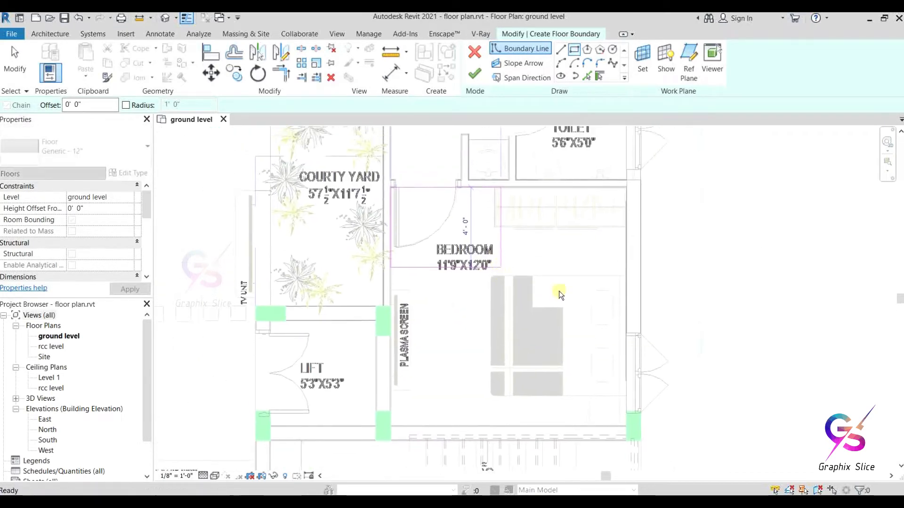
scroll(561, 294, up, 1)
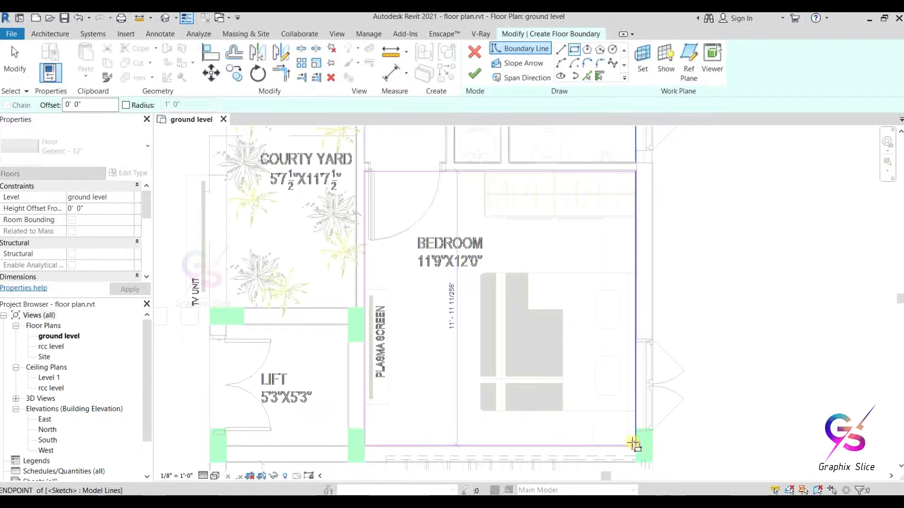
click(633, 443)
Finish the floor sketch containing the two bedroom rectangles and deselect the floor.
scroll(524, 340, down, 3)
middle_drag(465, 316, 432, 401)
scroll(451, 257, down, 1)
middle_drag(438, 253, 441, 298)
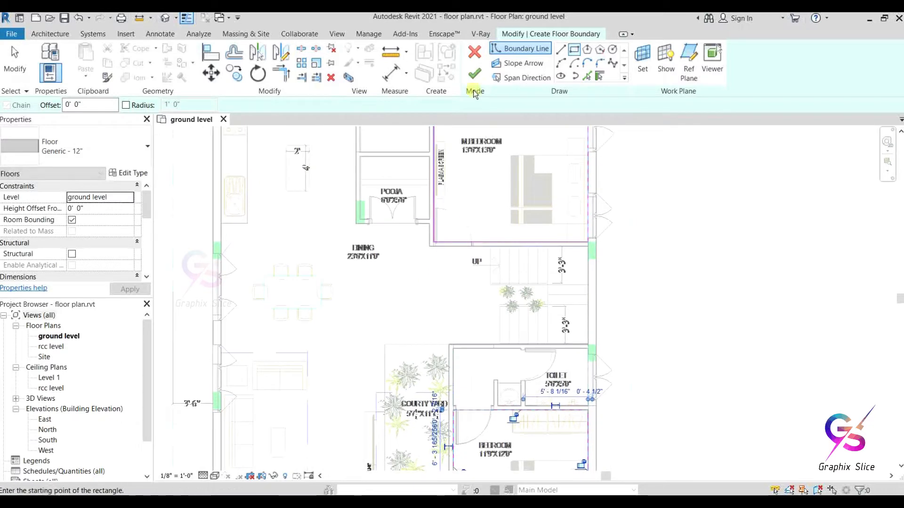
click(474, 75)
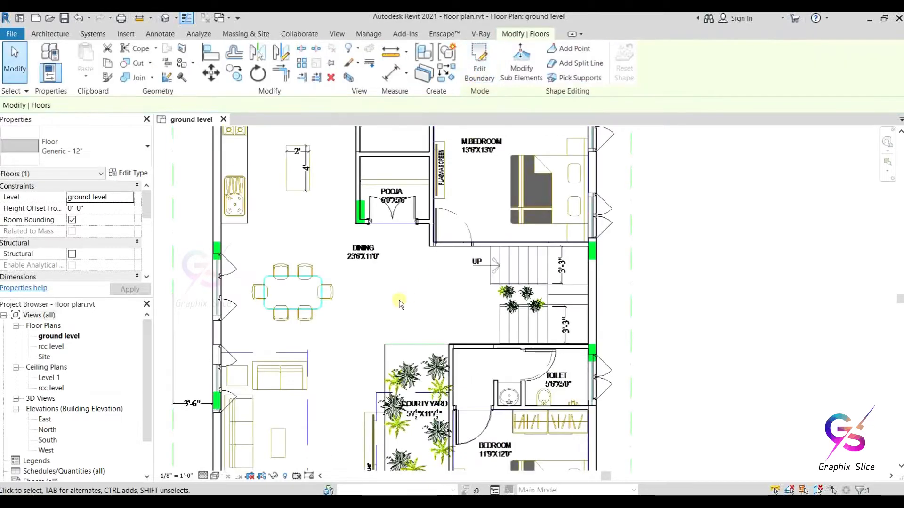
scroll(395, 313, down, 2)
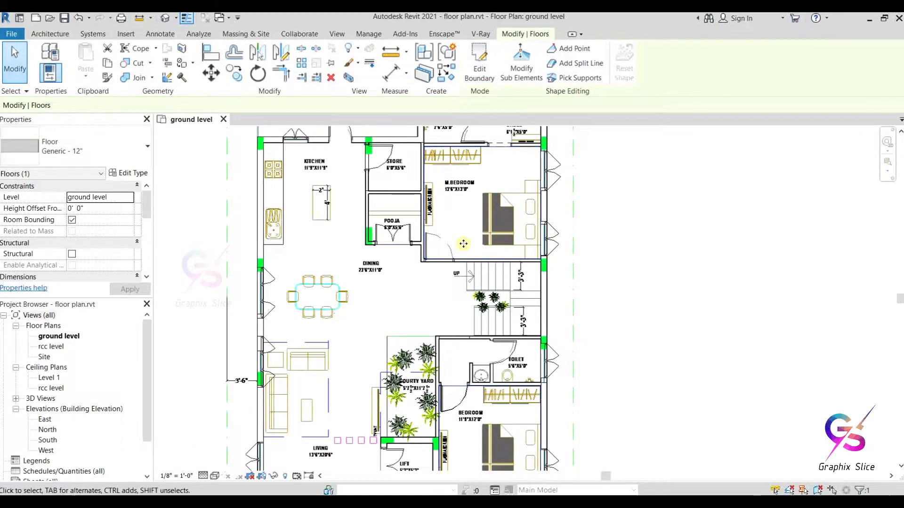
click(463, 244)
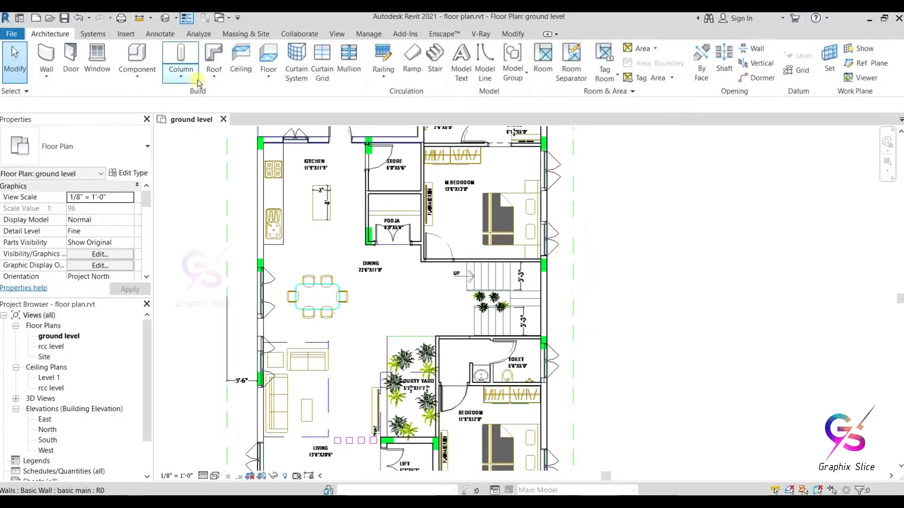
Start another floor sketch with straight boundary lines, drawing the first along the inner face of the store and kitchen's upper wall.
click(266, 58)
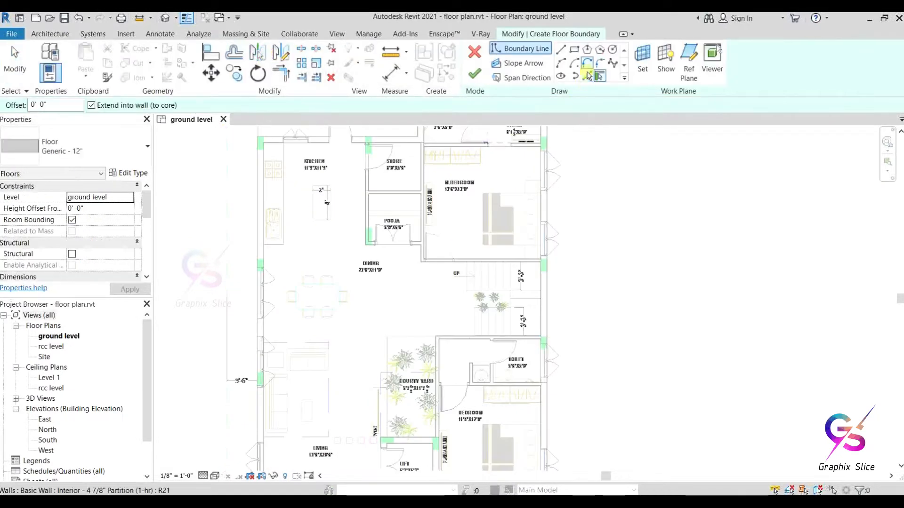
click(561, 49)
scroll(311, 144, up, 4)
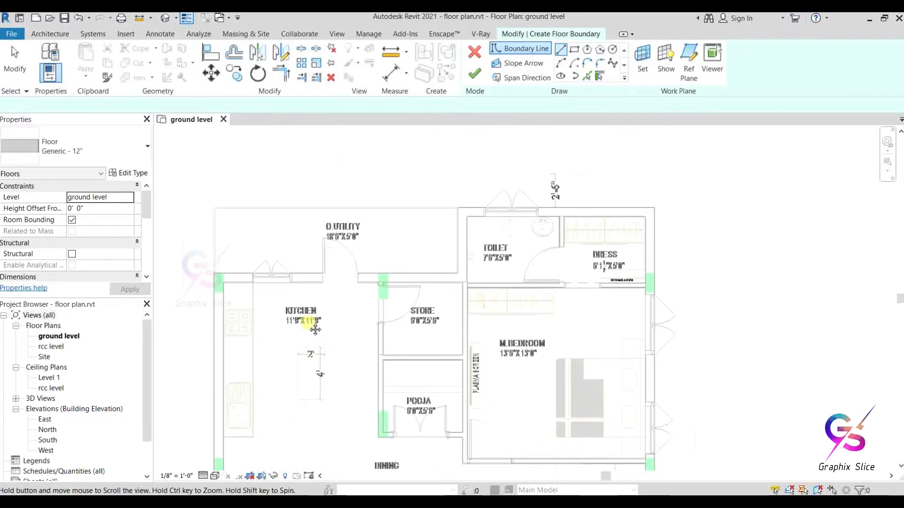
click(489, 281)
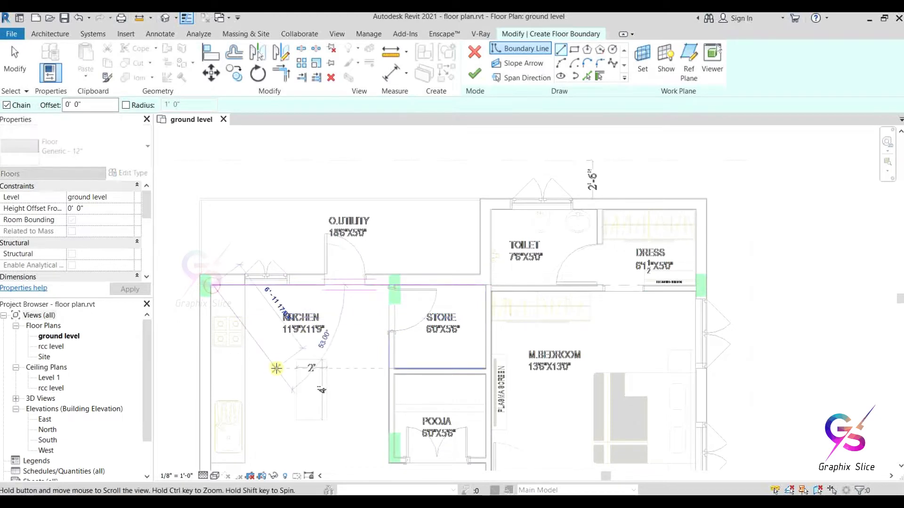
Draw a vertical boundary line from the kitchen corner down the outer wall to the entrance wall of the living room.
middle_drag(276, 367, 300, 186)
middle_drag(272, 363, 273, 162)
middle_drag(300, 395, 302, 188)
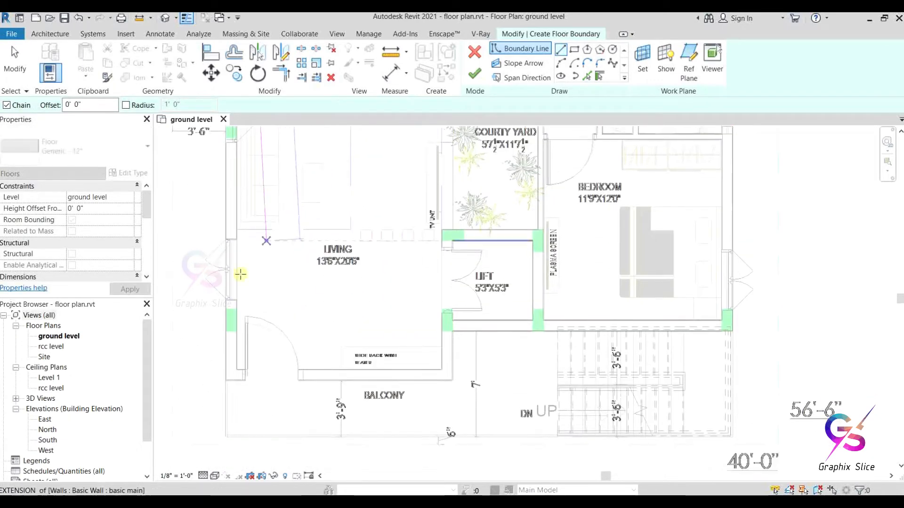
scroll(236, 368, up, 5)
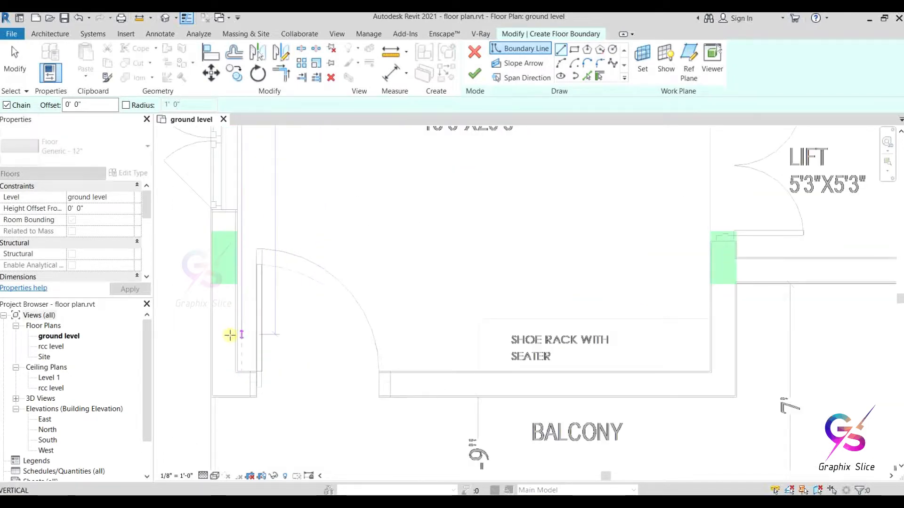
scroll(261, 363, down, 2)
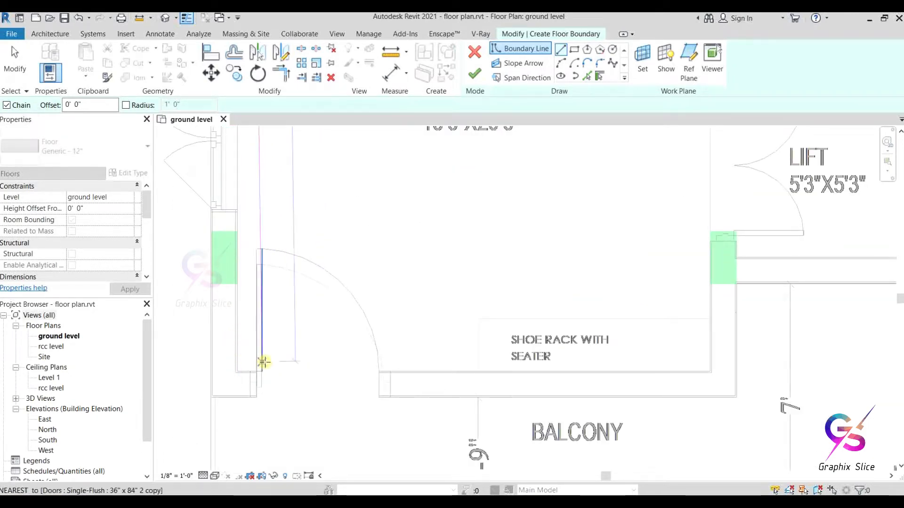
scroll(245, 362, up, 5)
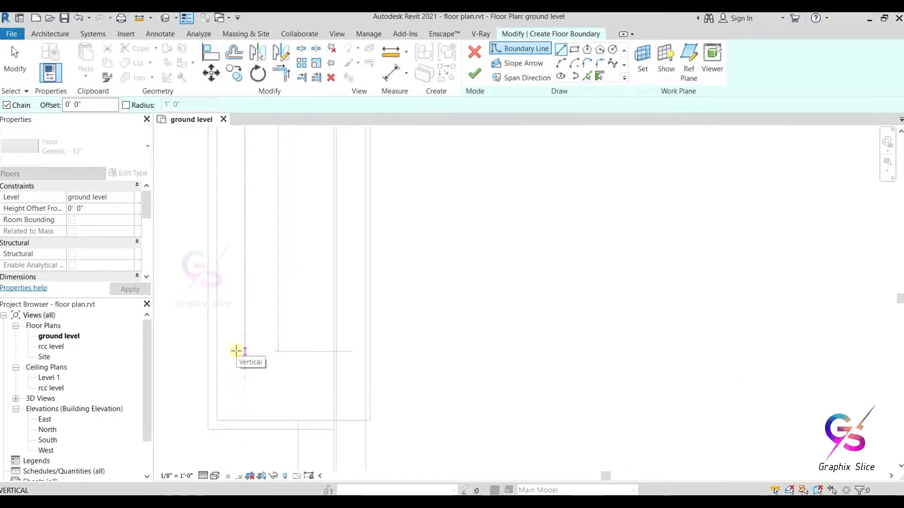
click(244, 421)
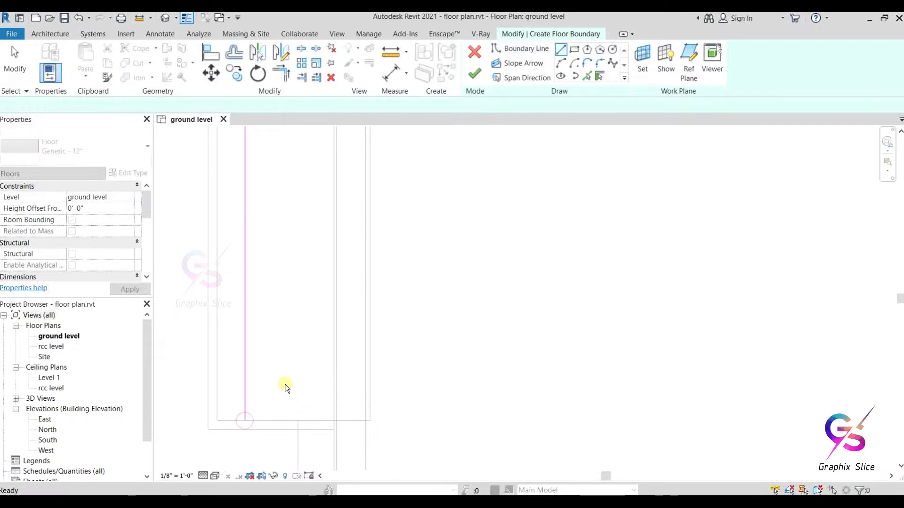
Move the long vertical boundary line sideways onto the inner face of the living room's outer wall.
key(Escape)
key(Escape)
click(245, 315)
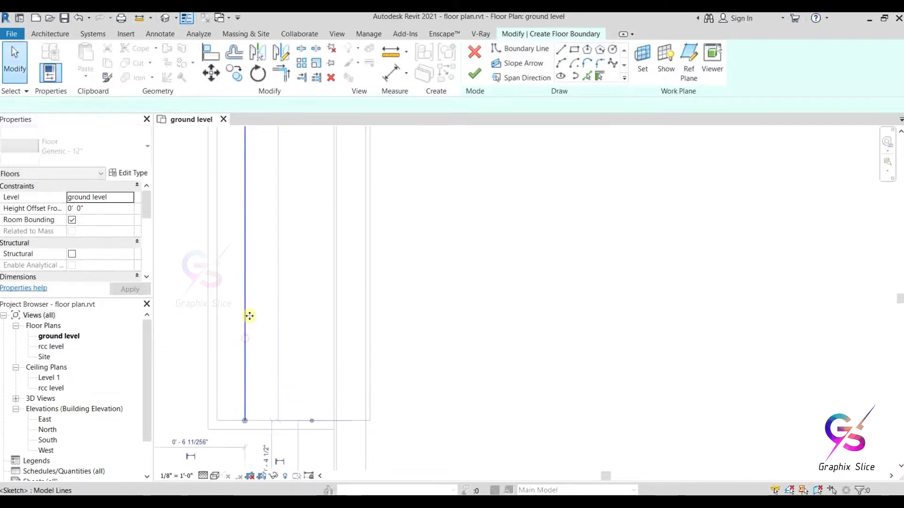
drag(247, 313, 216, 318)
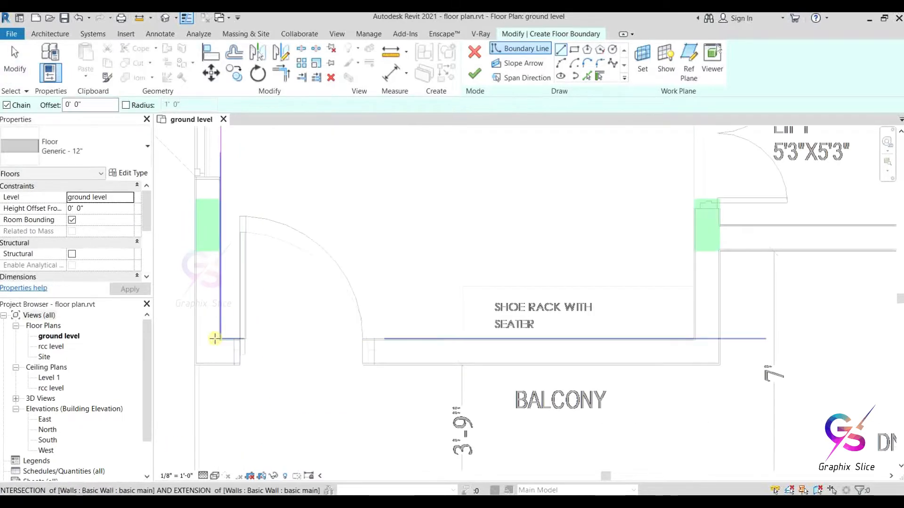
Draw a short boundary line about 6" long from the living room corner to the near side of the entrance door opening.
scroll(215, 338, up, 3)
click(231, 338)
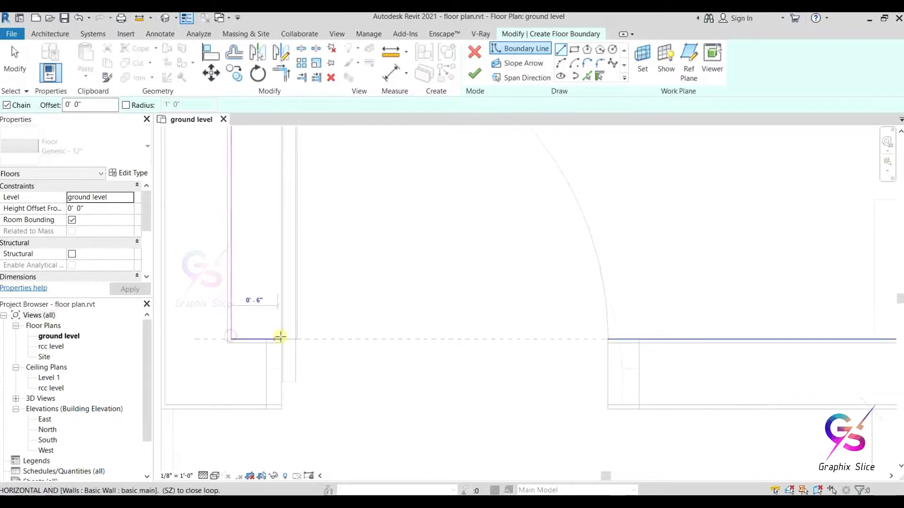
click(281, 338)
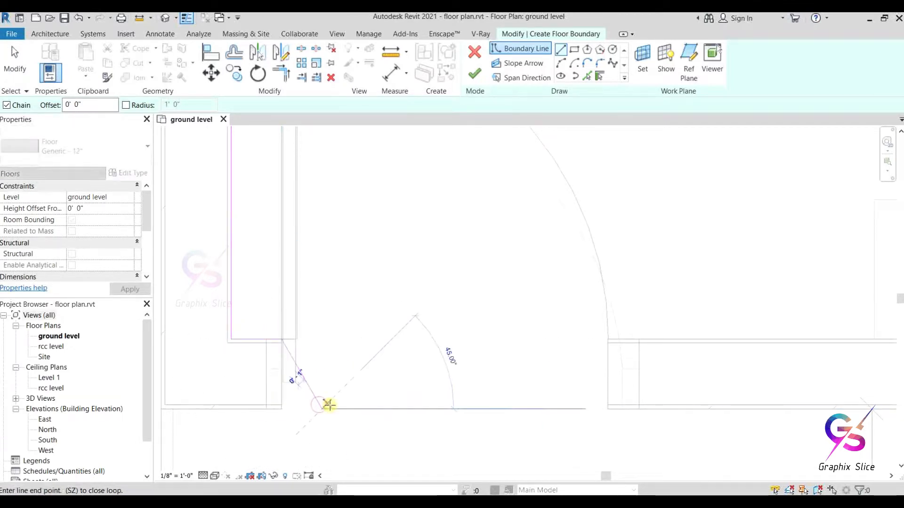
click(319, 404)
key(Escape)
key(Escape)
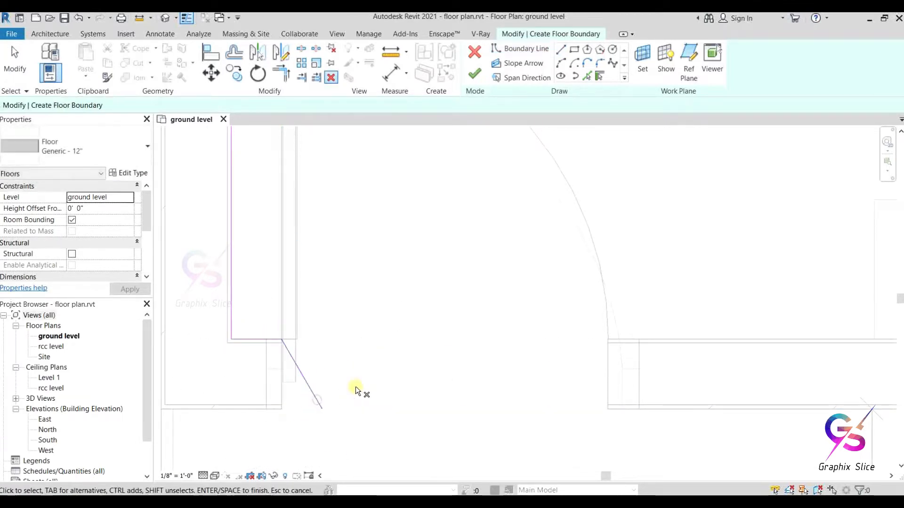
key(Delete)
Trace the entrance door opening with boundary lines 9" deep and 3'-6" wide, returning to the wall's inner face.
click(560, 49)
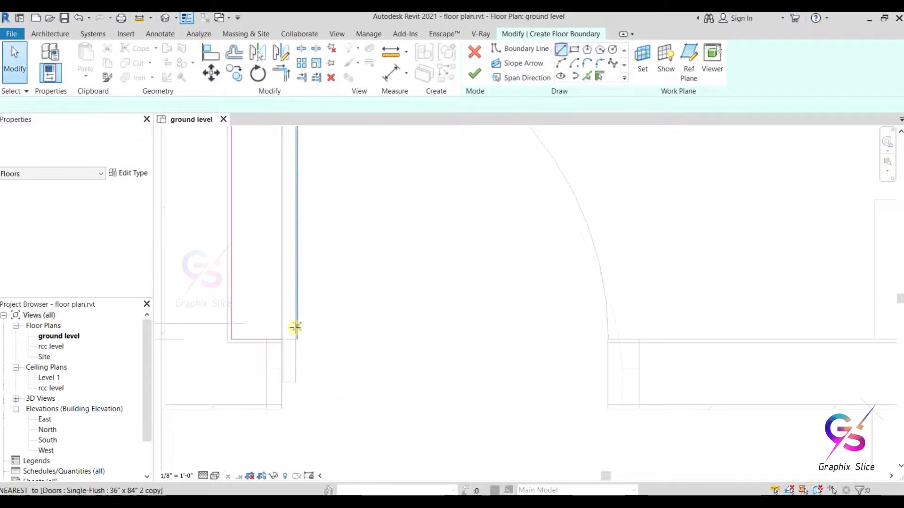
click(281, 338)
click(282, 407)
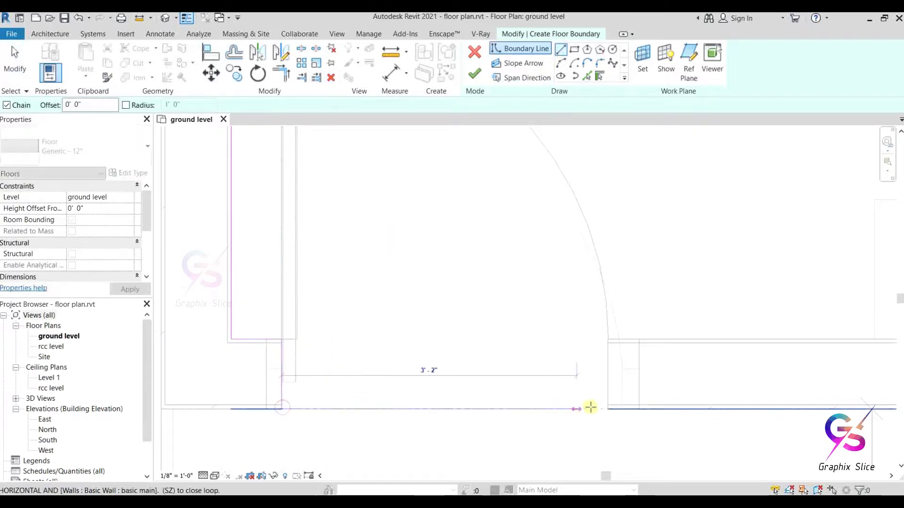
click(608, 407)
click(608, 339)
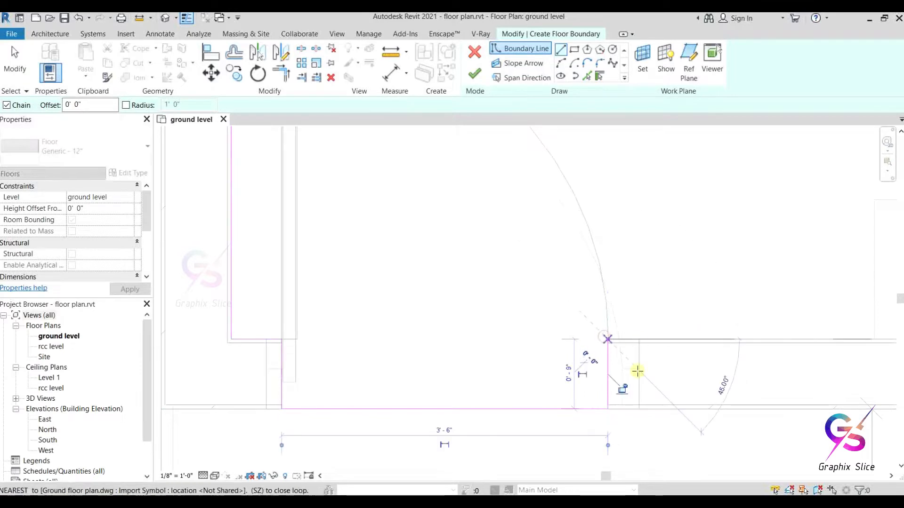
Continue the boundary along the shoe-rack wall to the living room corner, and up past the lift to the courtyard corner.
scroll(348, 375, down, 5)
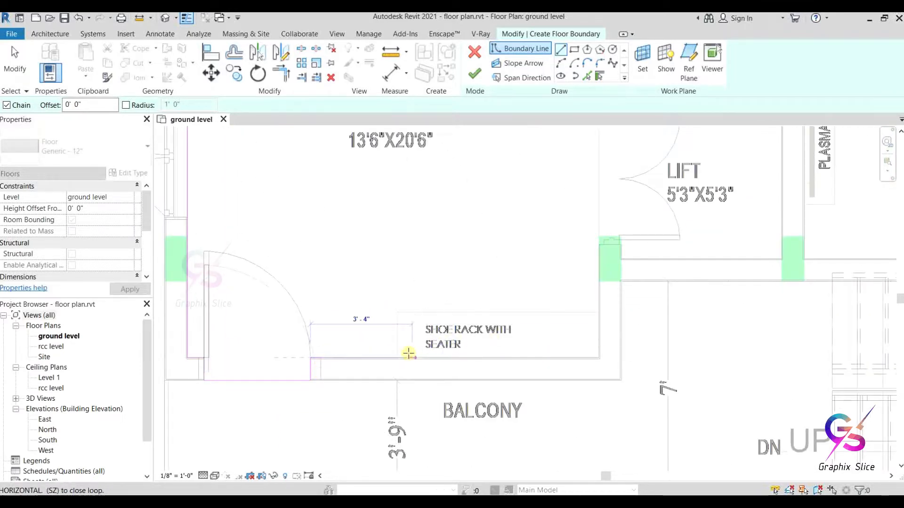
click(598, 357)
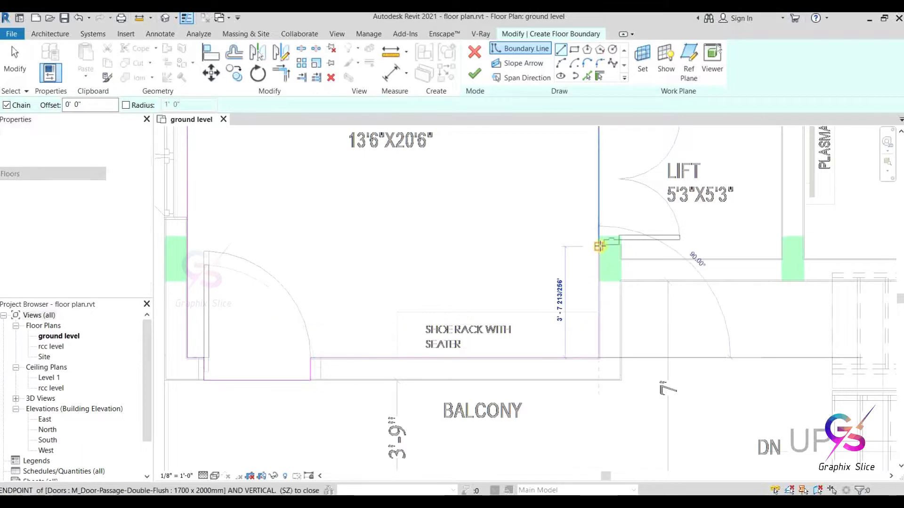
scroll(574, 324, down, 3)
scroll(574, 324, up, 2)
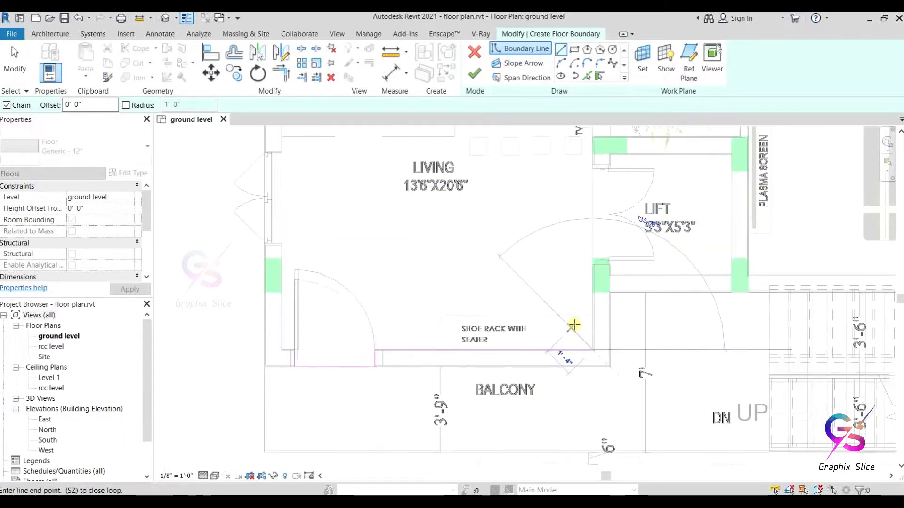
click(592, 136)
Continue the boundary along the courtyard's lift-side edge and up its bedroom side to the corner of the toilet wall.
middle_drag(506, 294, 386, 494)
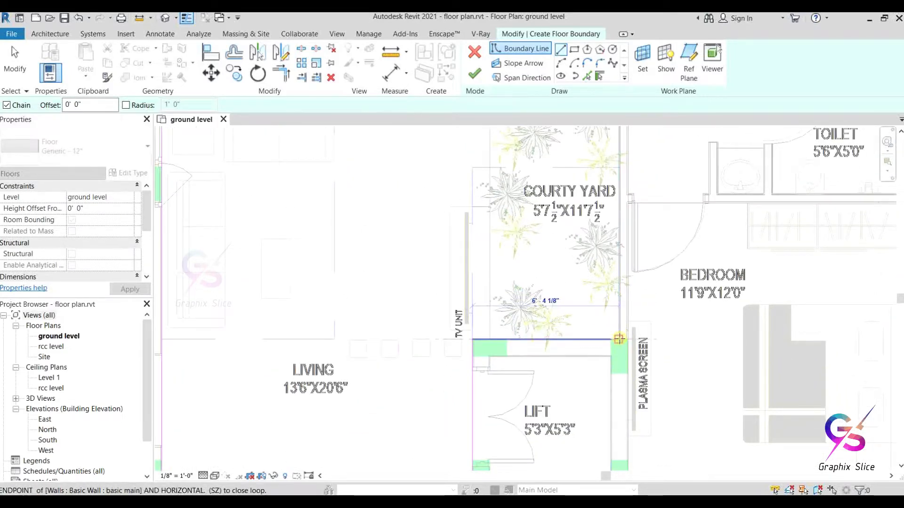
click(618, 339)
middle_drag(616, 254, 563, 464)
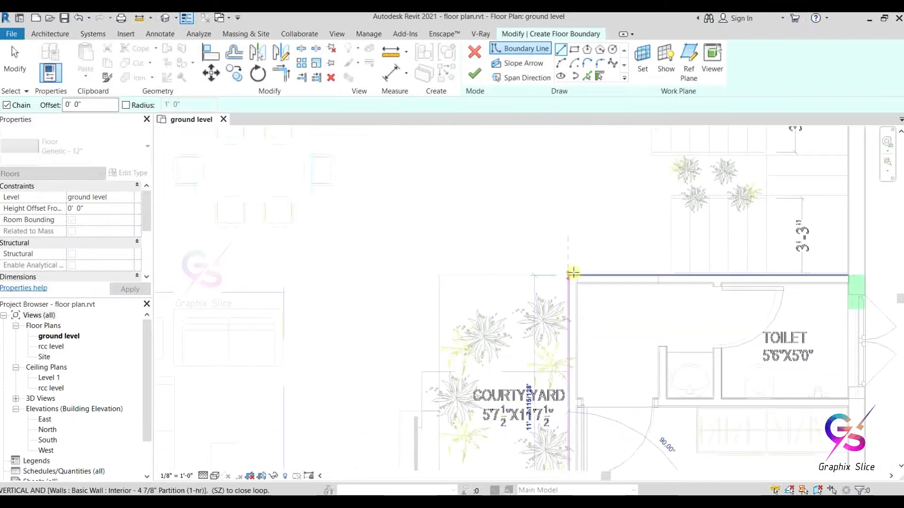
click(569, 274)
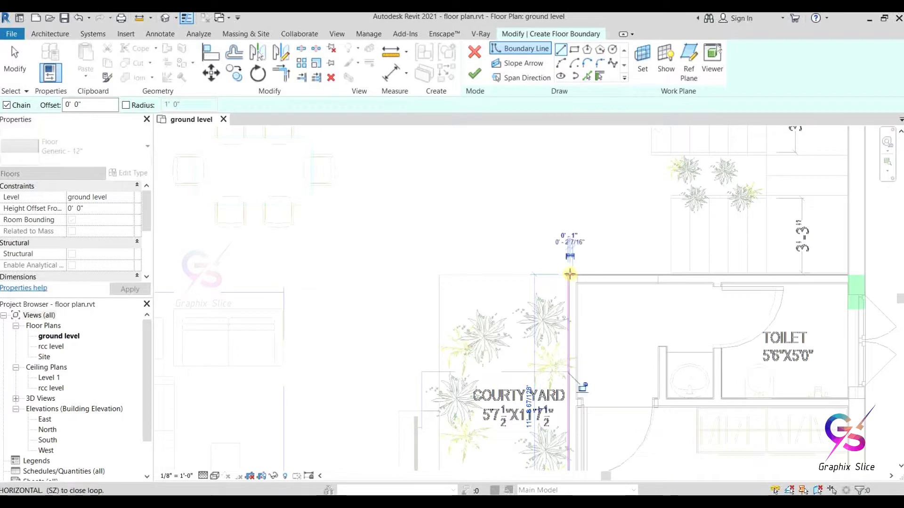
Trace the staircase bay with boundary lines along the toilet wall, outer wall and master bedroom wall to the dining-side corner, about 8'-6" deep.
scroll(588, 275, down, 3)
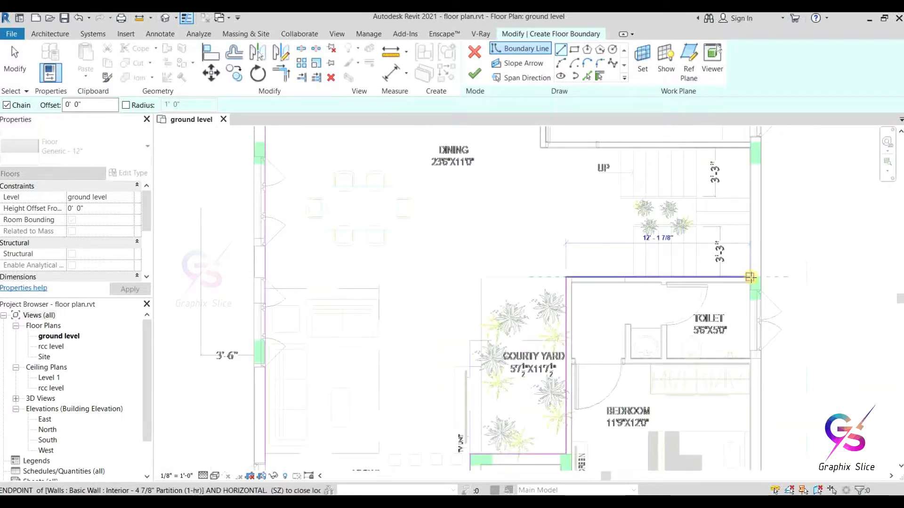
click(751, 277)
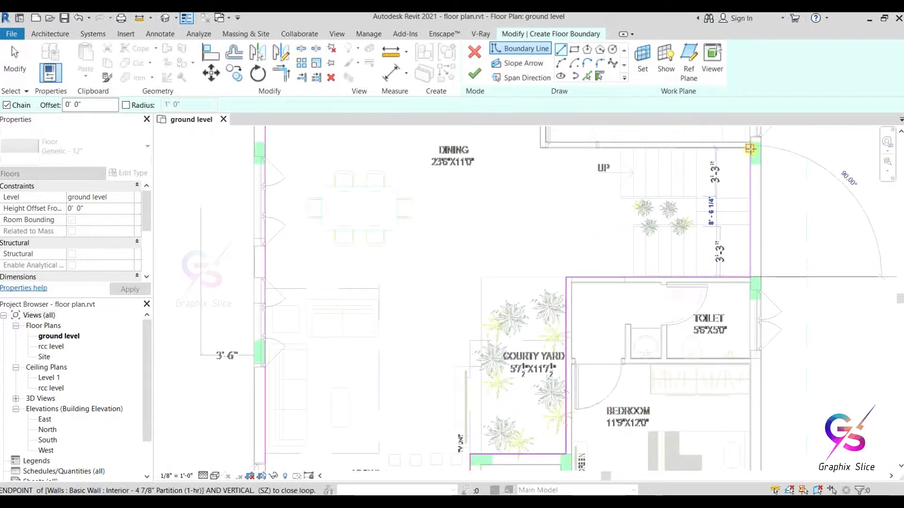
click(749, 149)
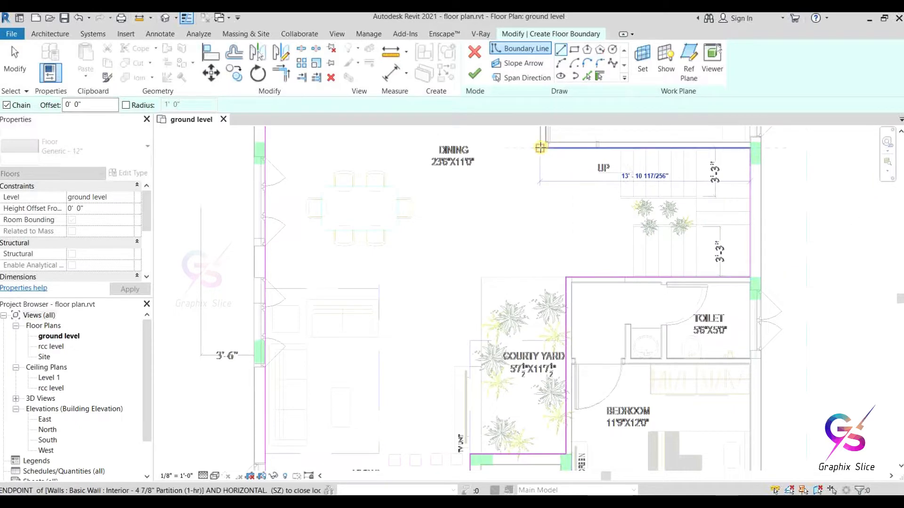
scroll(545, 330, up, 5)
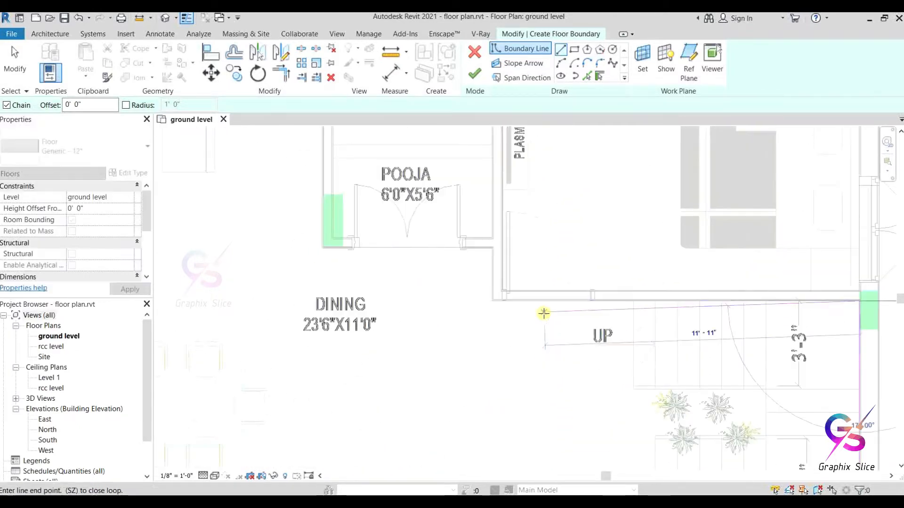
click(484, 299)
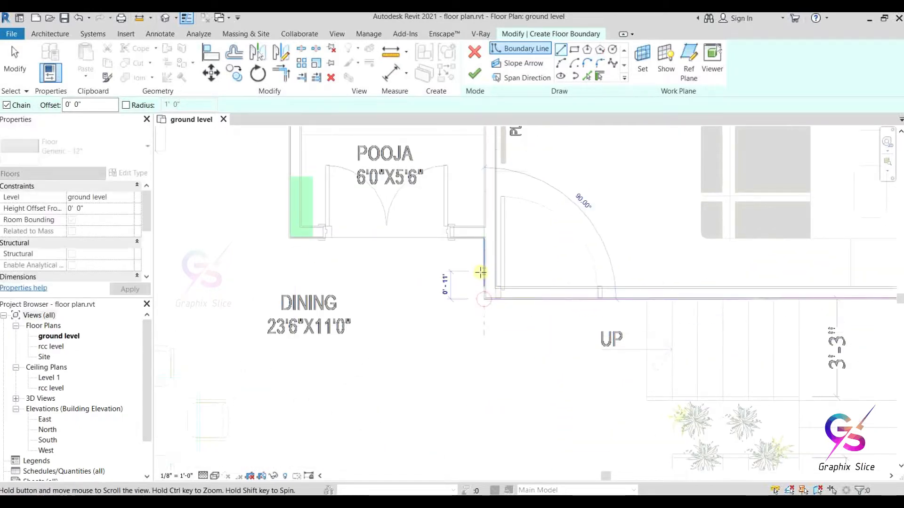
Continue the boundary up the short wall return and about 6'-4" across the front of the pooja room to its kitchen-side corner.
middle_drag(478, 271, 526, 455)
middle_drag(520, 393, 521, 465)
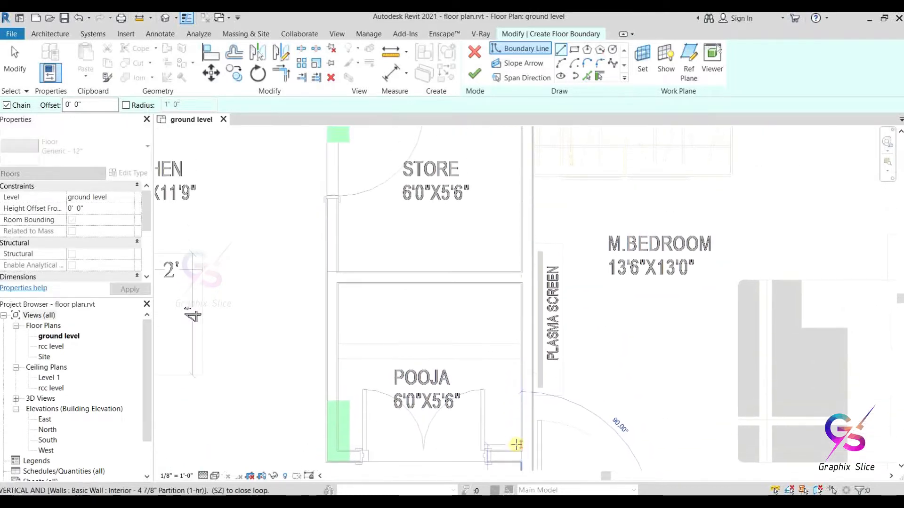
middle_drag(537, 423, 584, 329)
scroll(582, 335, up, 2)
scroll(582, 337, up, 3)
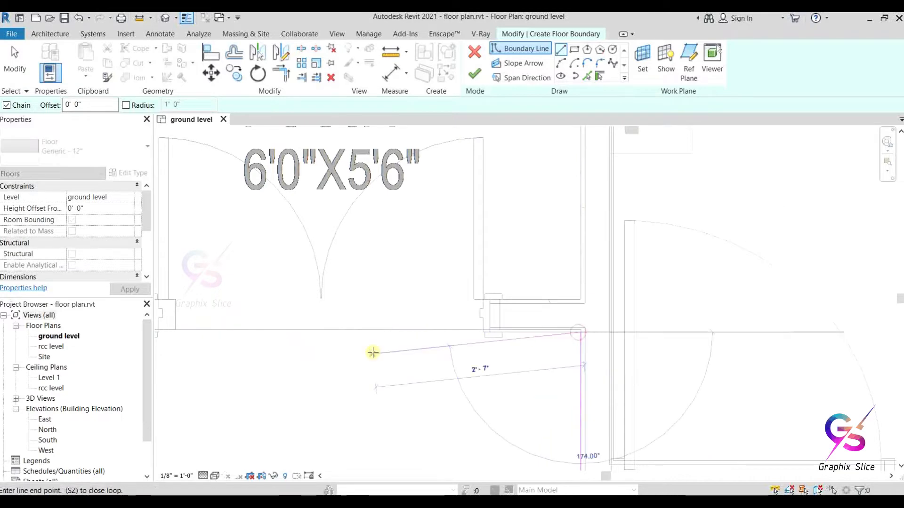
middle_drag(372, 353, 635, 385)
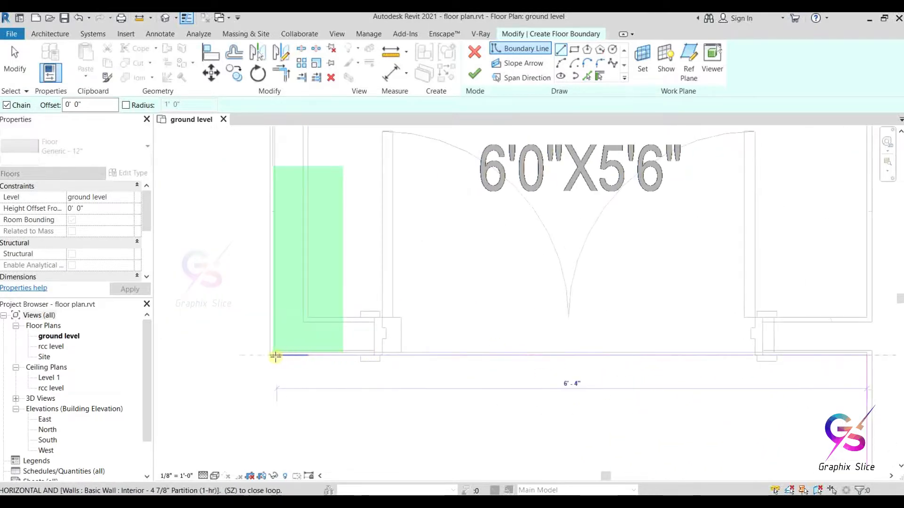
click(269, 355)
Draw the boundary along the kitchen side of the pooja and store walls up to the kitchen's rear wall.
middle_drag(304, 308, 436, 459)
scroll(430, 447, down, 3)
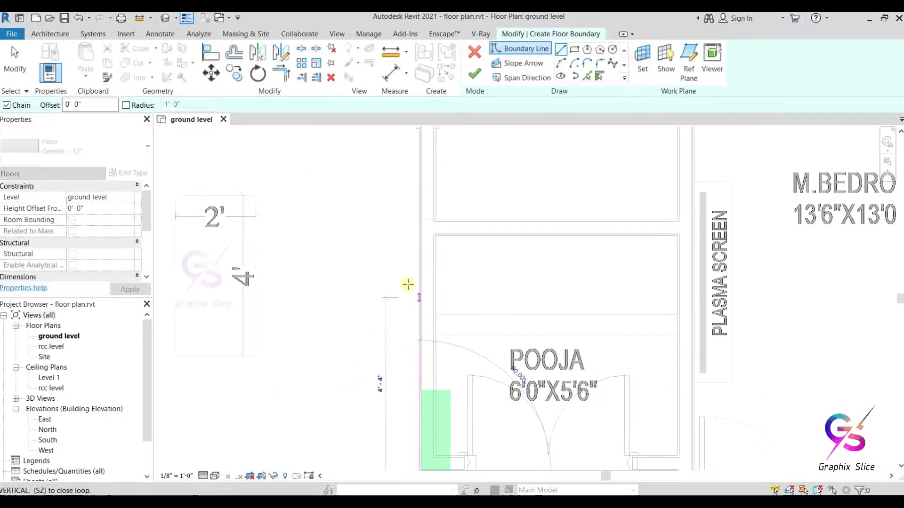
middle_drag(403, 265, 436, 474)
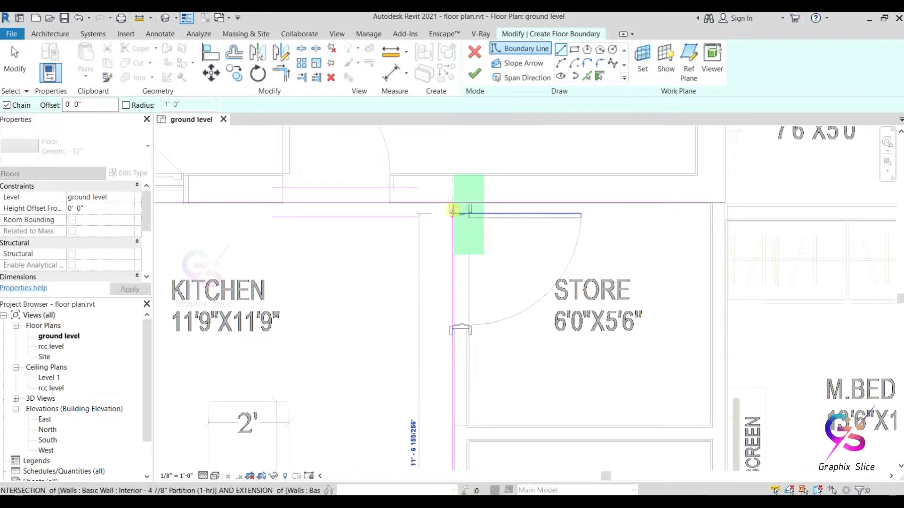
click(452, 203)
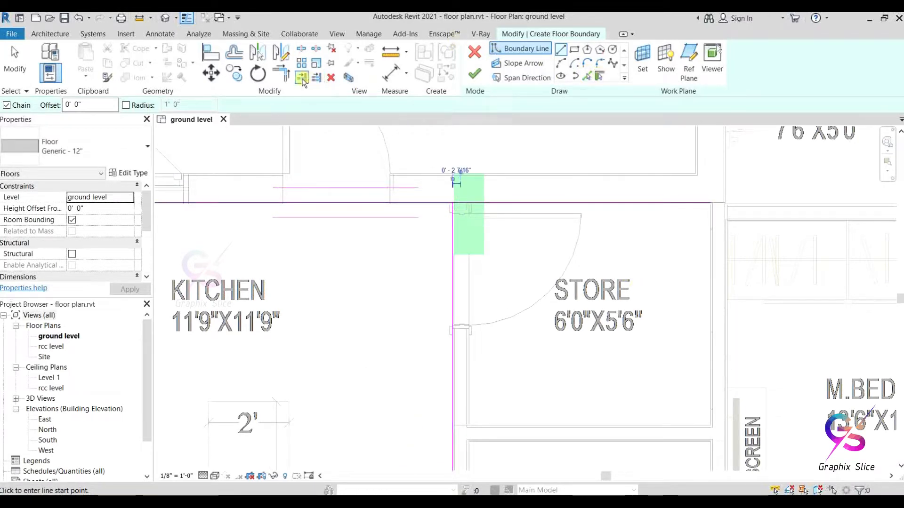
Trim the kitchen's rear boundary line to a corner with the store-side line and finish the floor.
click(284, 74)
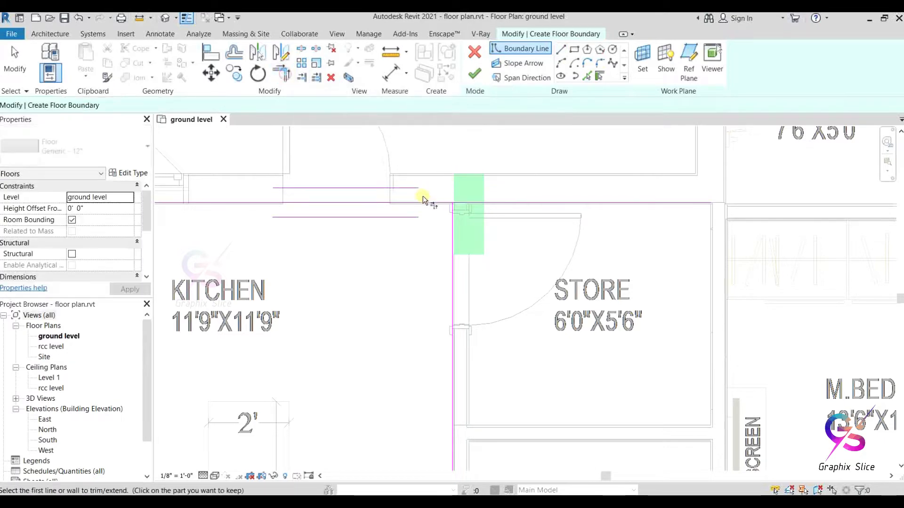
click(449, 234)
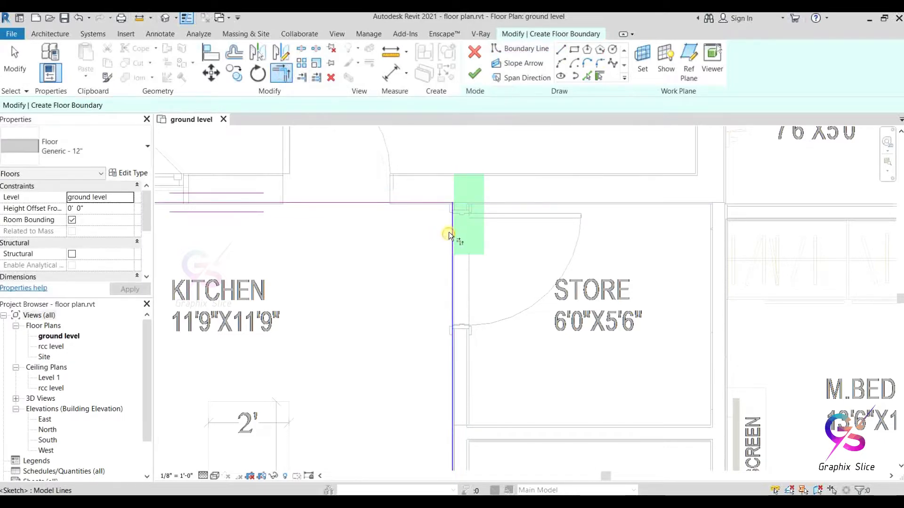
click(473, 73)
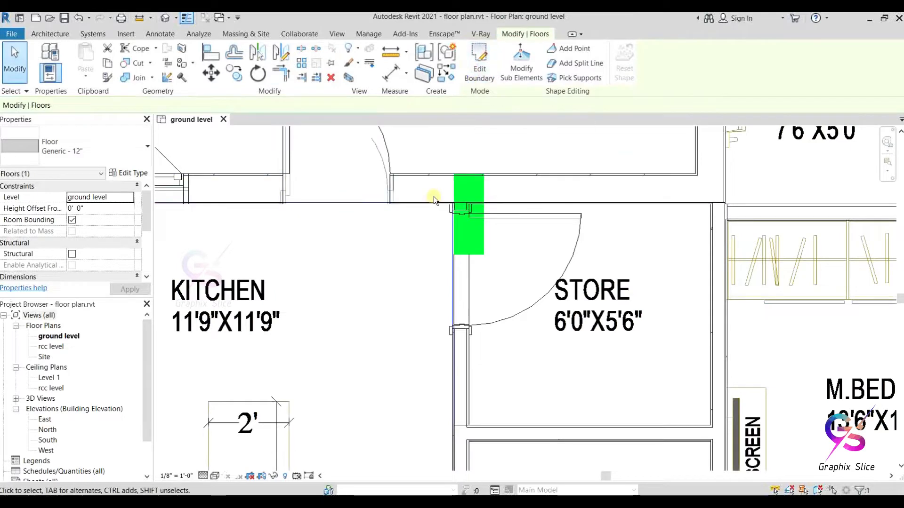
Start a new floor and draw a rectangular boundary 6'-0" by 5'-5 5/8" along the pooja room's inner wall faces.
scroll(433, 196, down, 3)
click(49, 34)
click(267, 53)
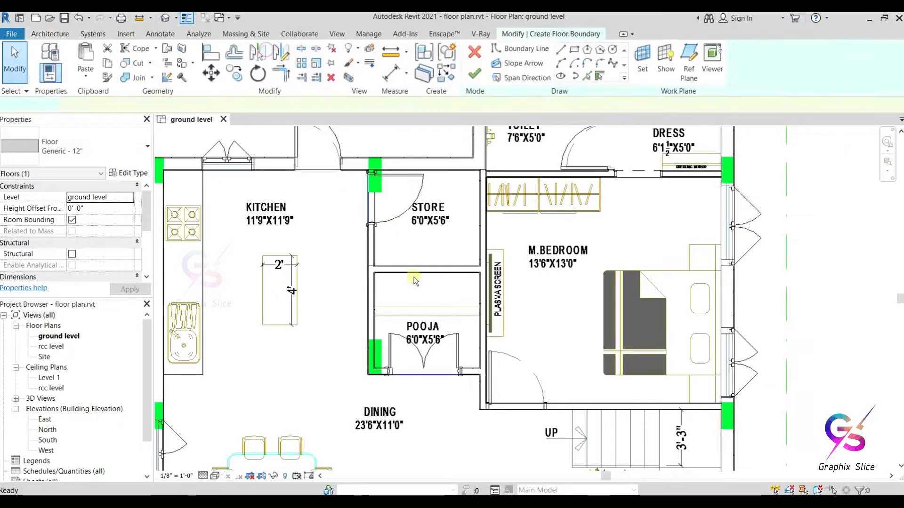
scroll(404, 307, up, 2)
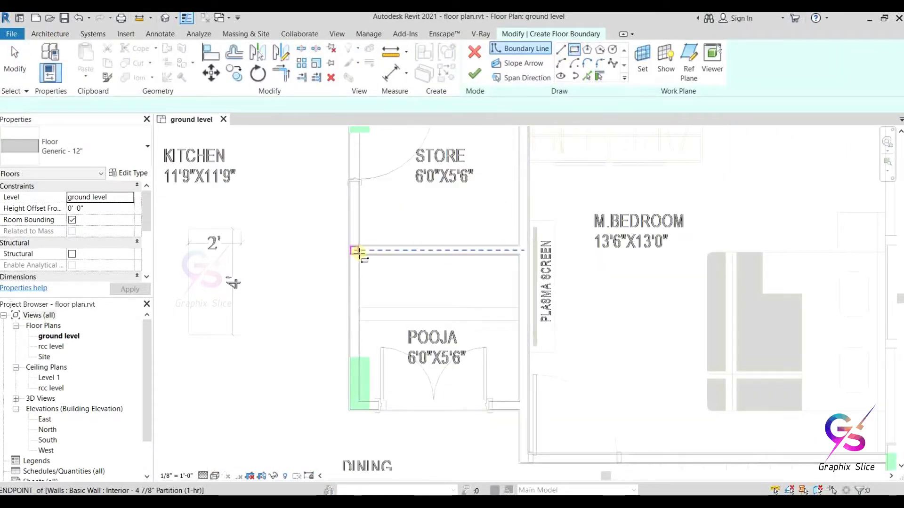
click(358, 254)
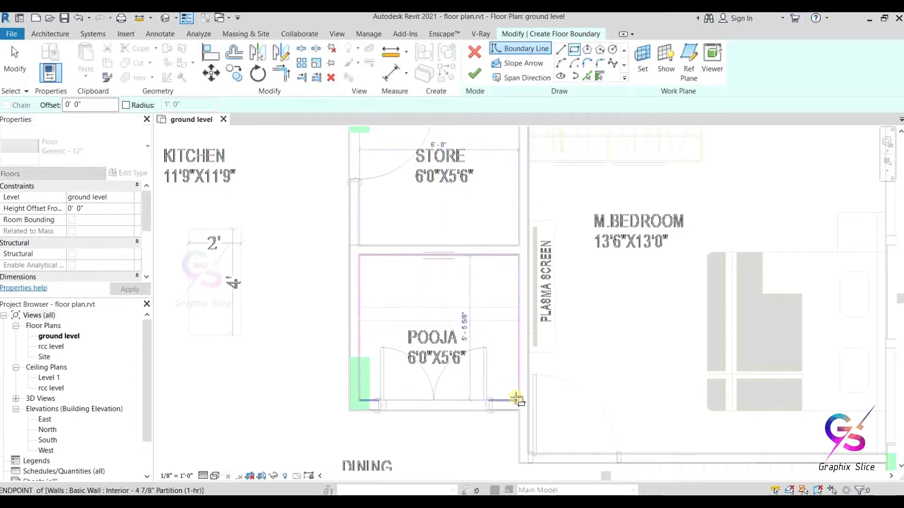
click(516, 398)
Trace the pooja room's door opening with boundary lines 4'-0" wide, reaching the dining-side face of the wall.
scroll(405, 402, up, 4)
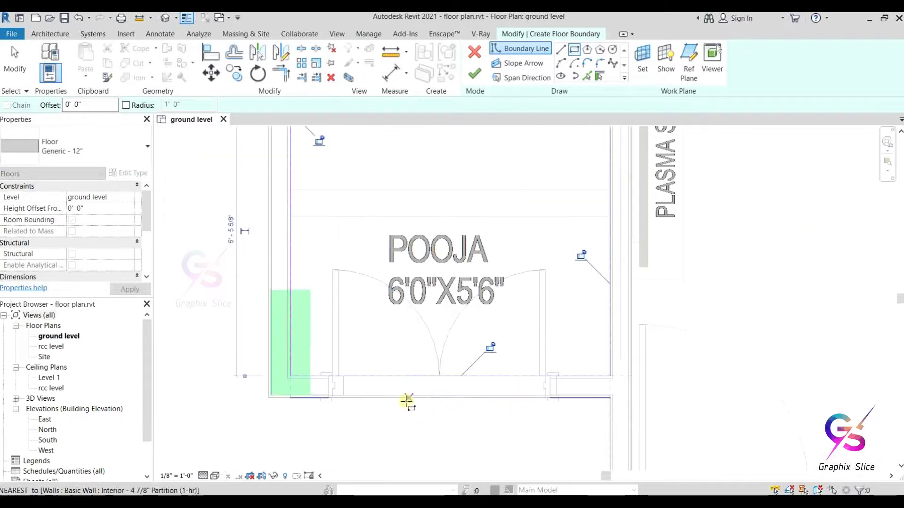
click(560, 48)
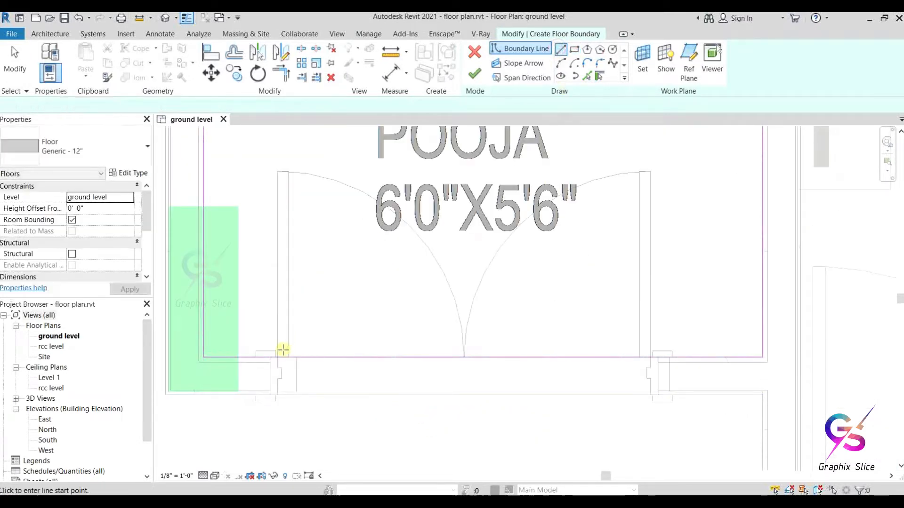
click(277, 358)
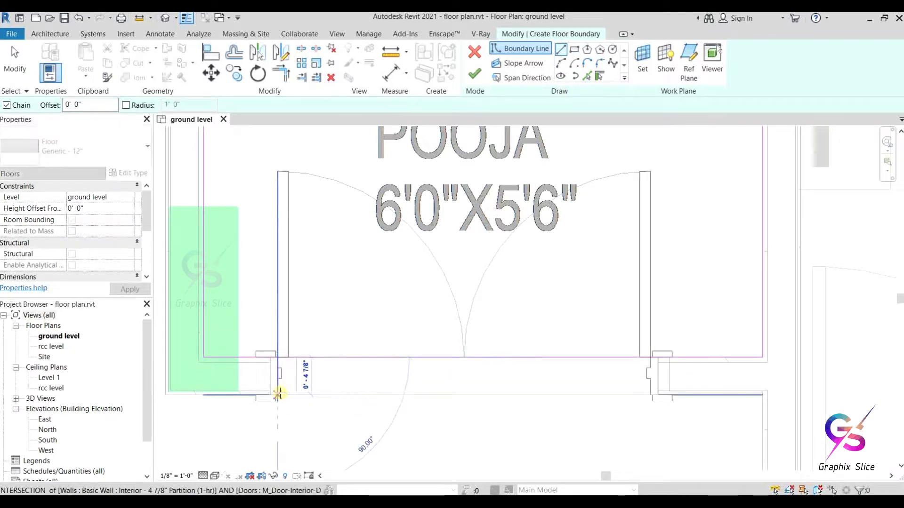
click(279, 393)
click(649, 394)
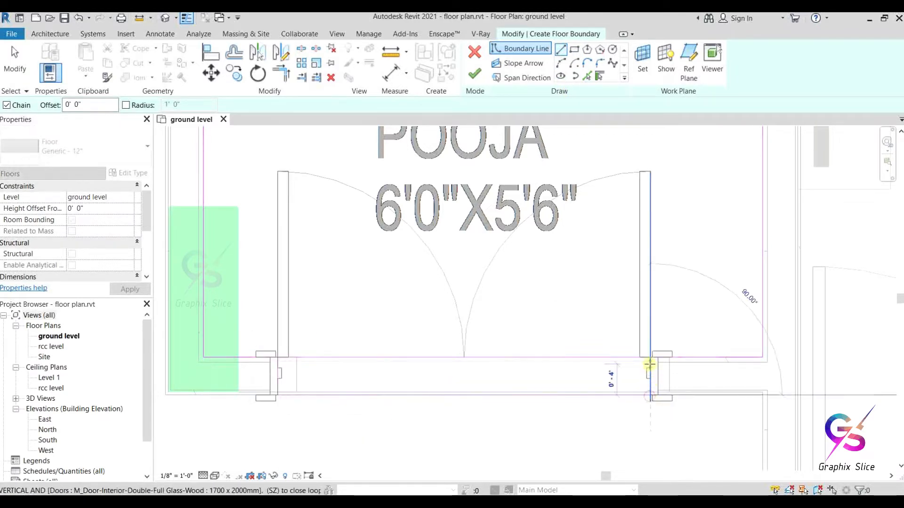
click(650, 357)
right_click(405, 182)
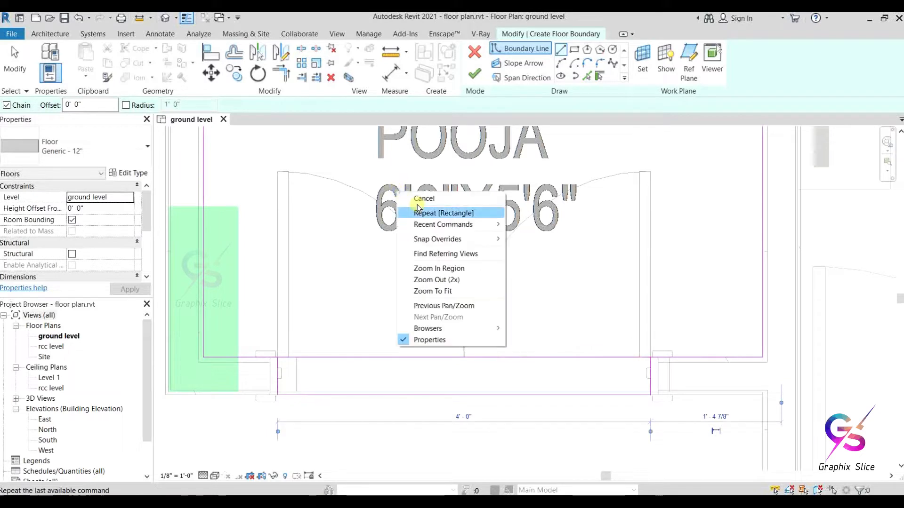
click(419, 195)
Split the pooja boundary at both sides of the door opening, delete the segment between them, and finish the floor.
click(300, 49)
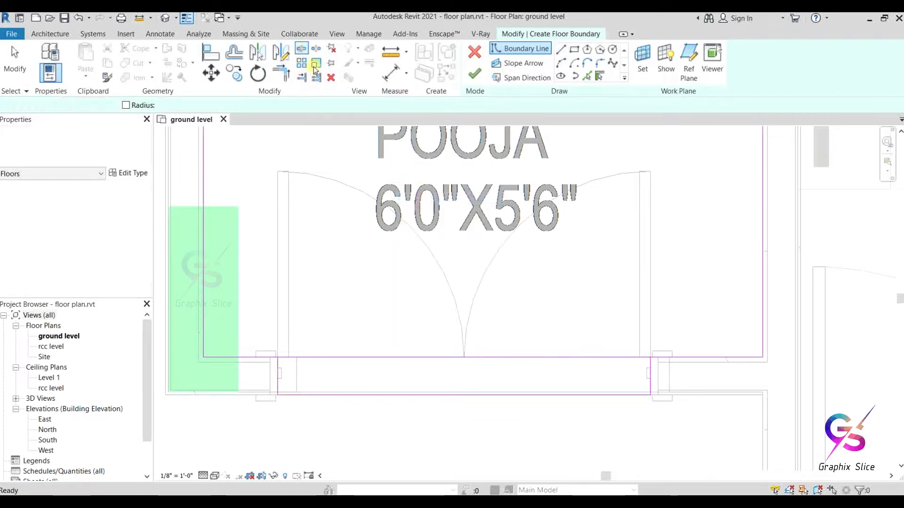
click(277, 357)
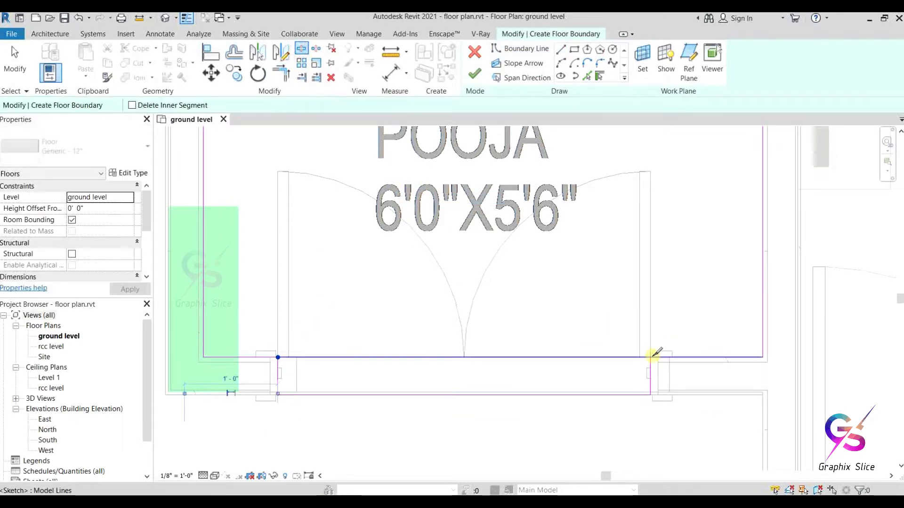
click(651, 357)
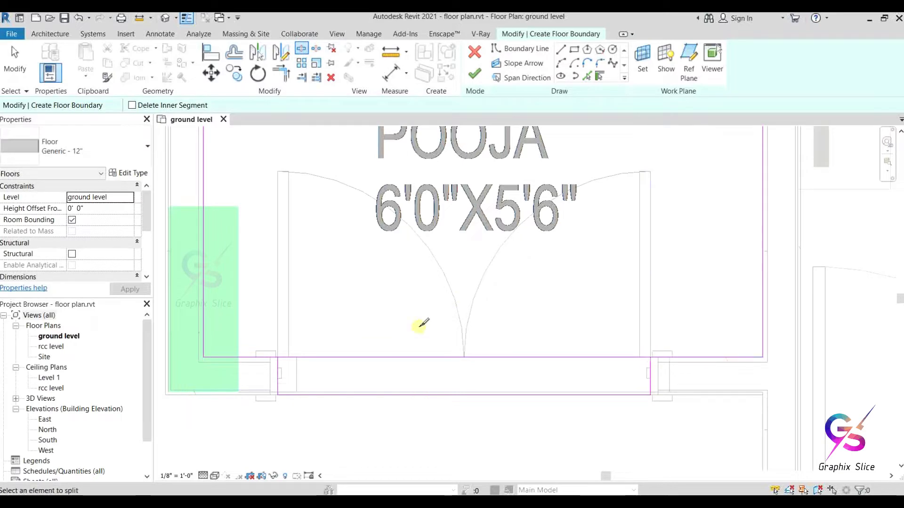
key(Escape)
click(407, 357)
key(Delete)
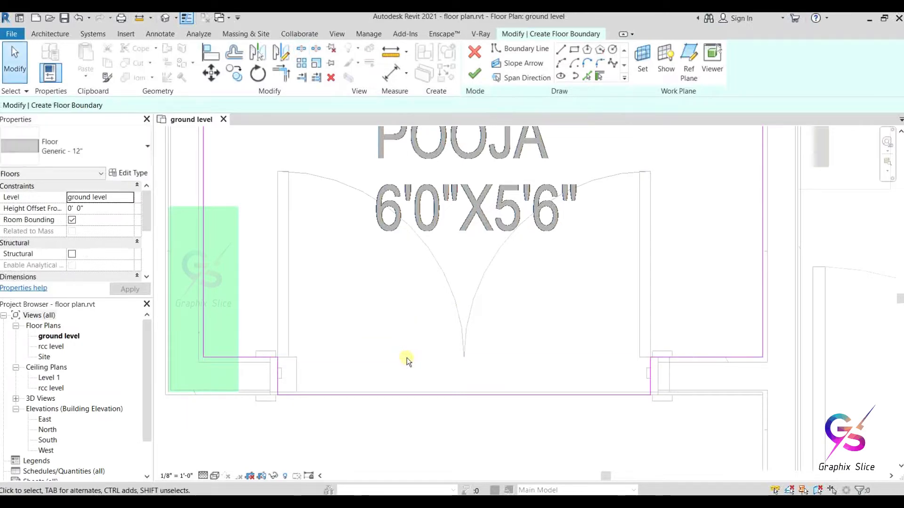
click(468, 81)
Start a new floor and draw a rectangular boundary along the inner wall faces of the store room.
scroll(351, 396, down, 4)
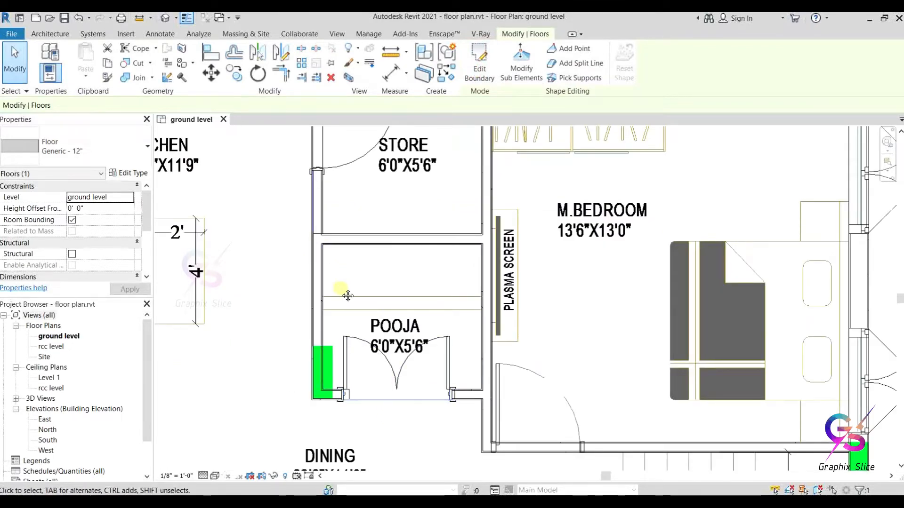
middle_drag(347, 297, 354, 417)
click(50, 33)
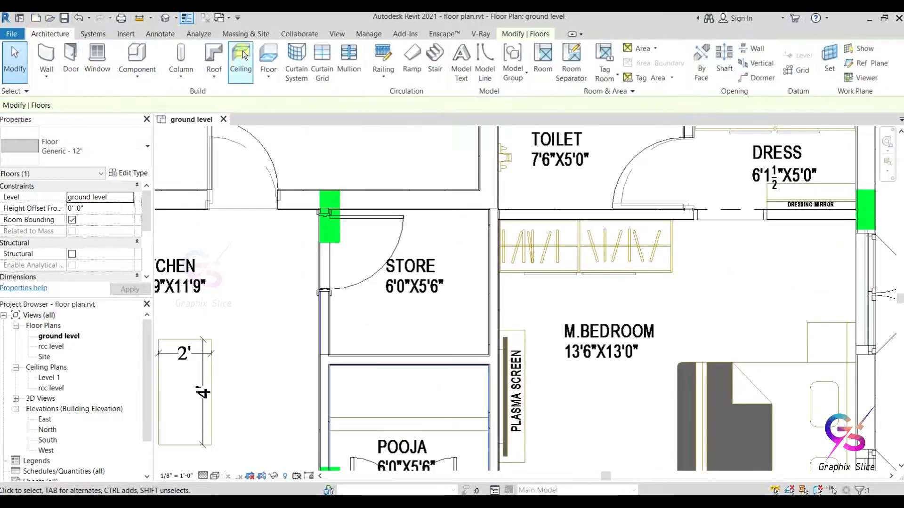
click(268, 59)
click(573, 51)
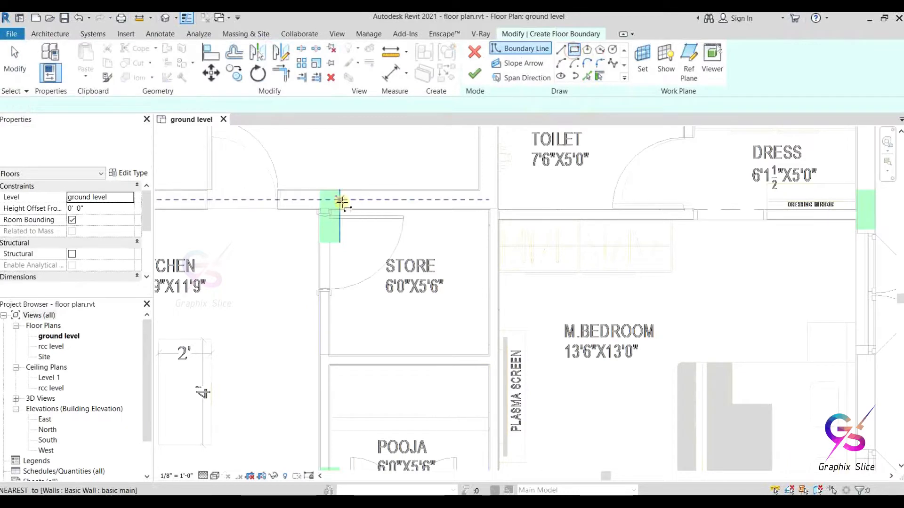
click(329, 210)
click(488, 354)
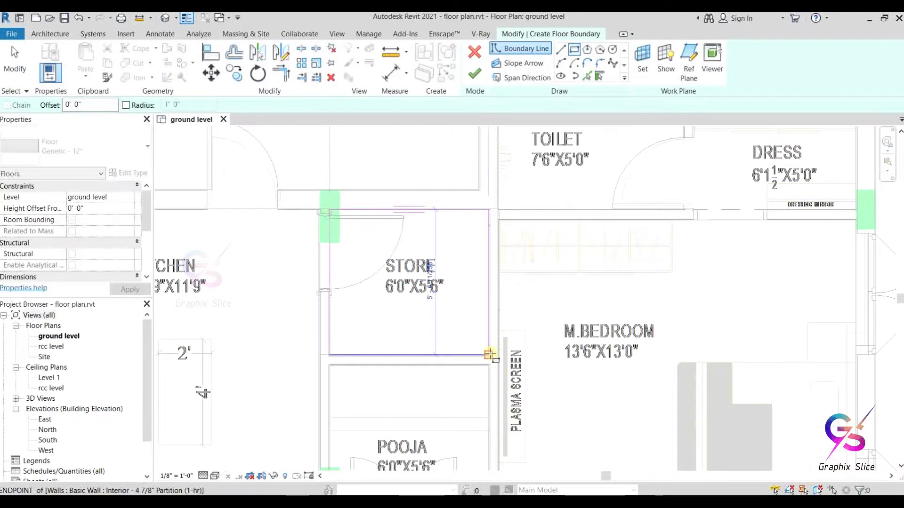
Trace the store room's door opening with boundary lines about 3'-0" wide, reaching the kitchen-side face of the wall.
scroll(289, 254, up, 3)
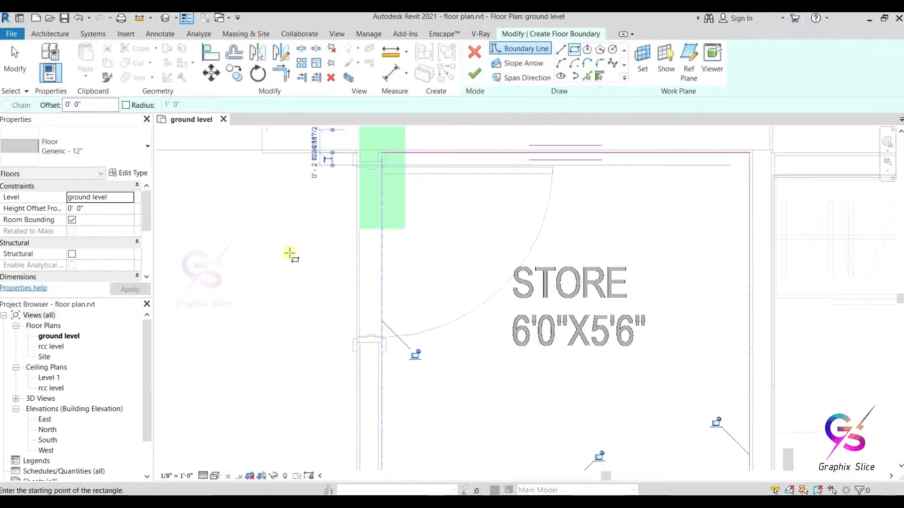
click(560, 49)
scroll(369, 157, up, 5)
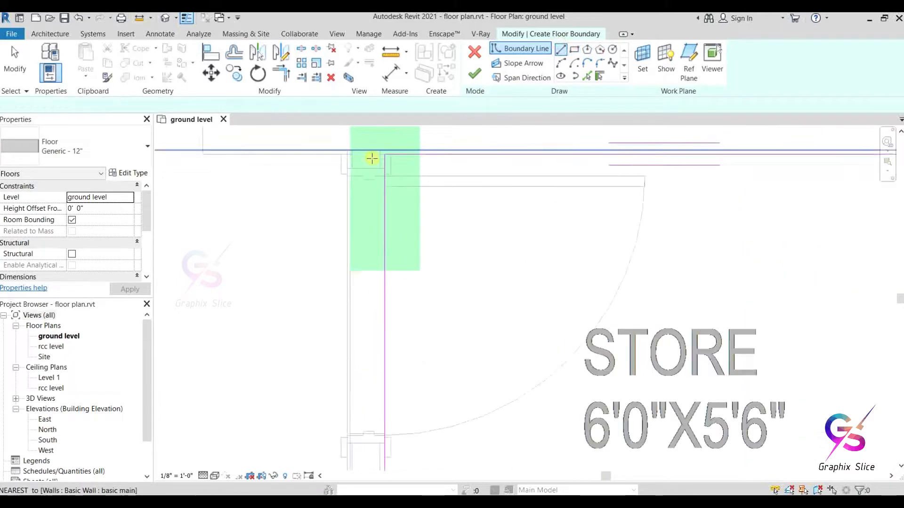
click(333, 185)
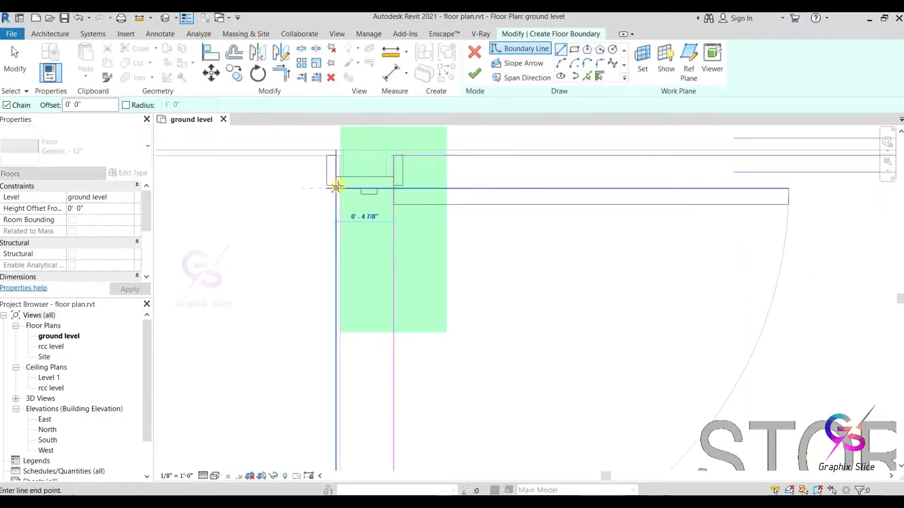
middle_drag(353, 288, 317, 172)
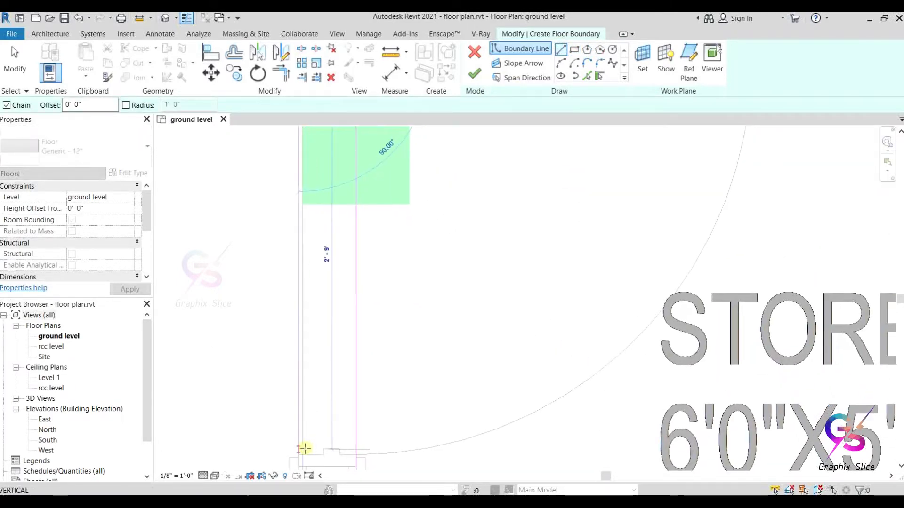
click(300, 455)
click(356, 455)
scroll(389, 395, down, 1)
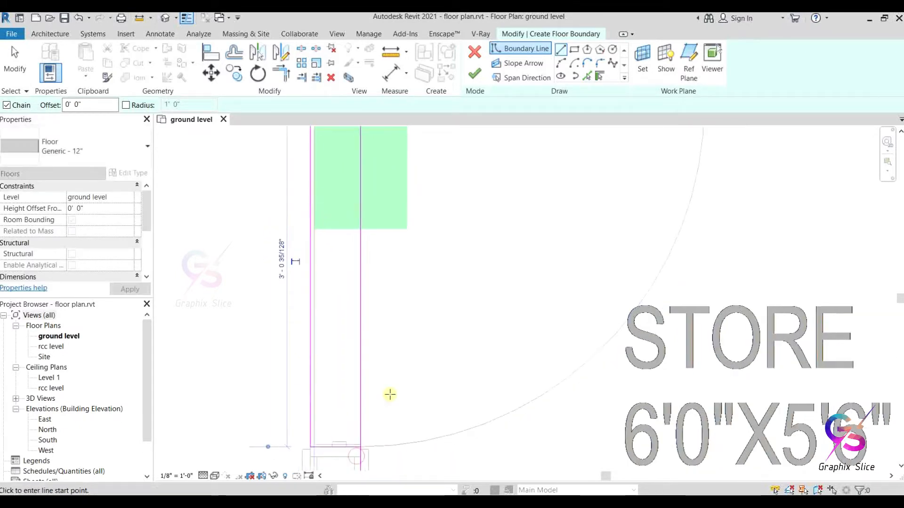
scroll(390, 395, down, 2)
right_click(437, 300)
click(442, 299)
right_click(442, 298)
click(445, 299)
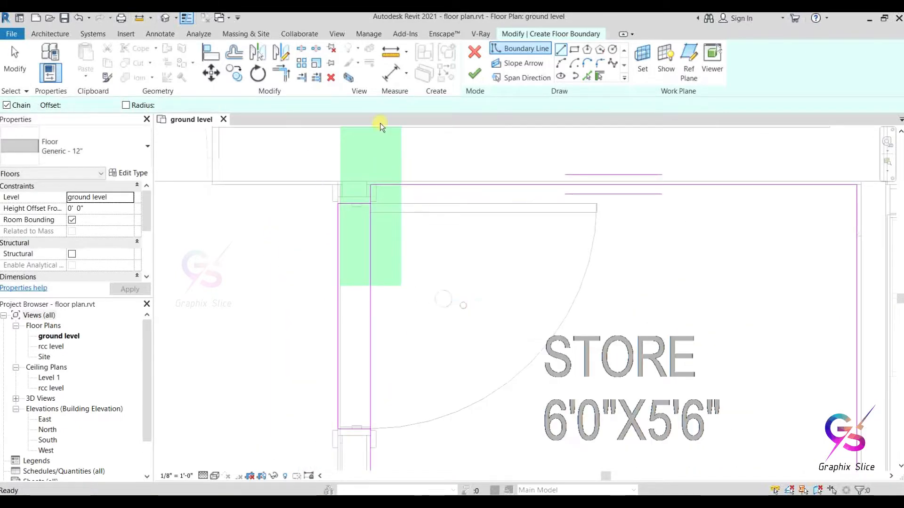
Split the store boundary at both sides of the door opening, delete the segment between them, and finish the floor.
key(s)
key(l)
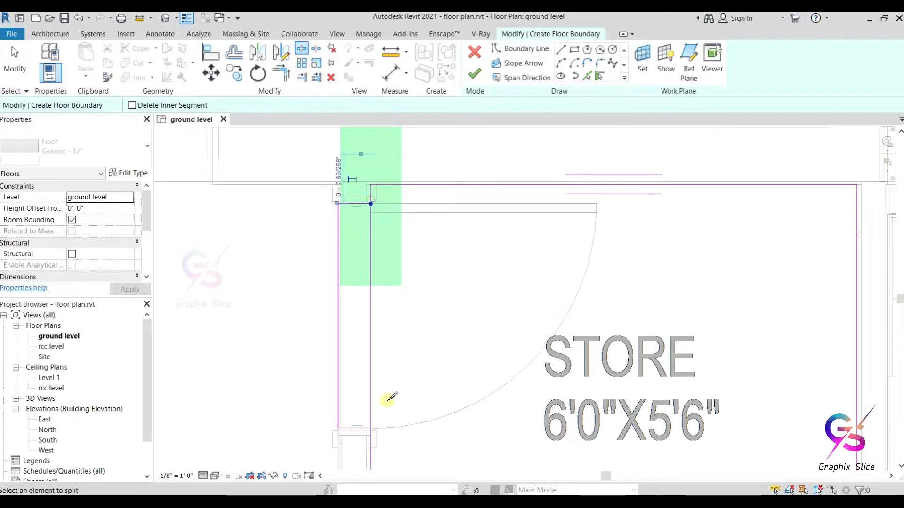
right_click(417, 294)
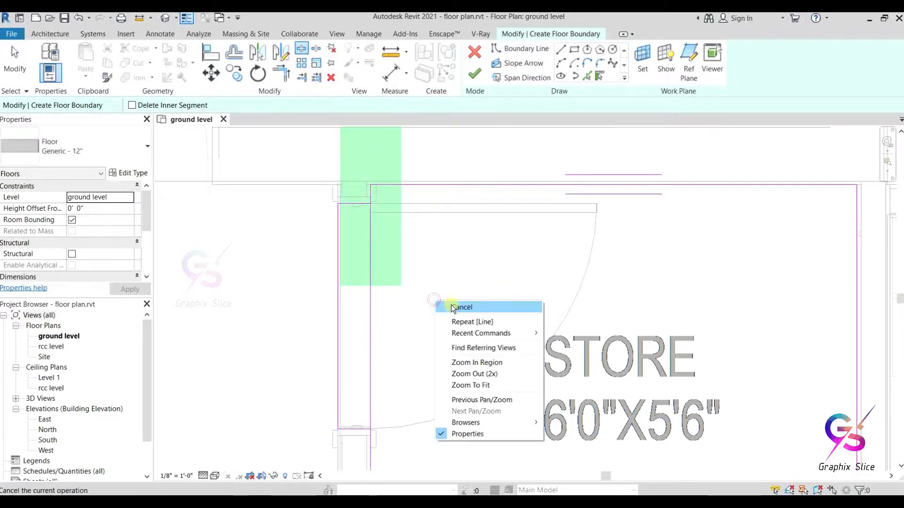
click(450, 304)
click(367, 301)
key(Delete)
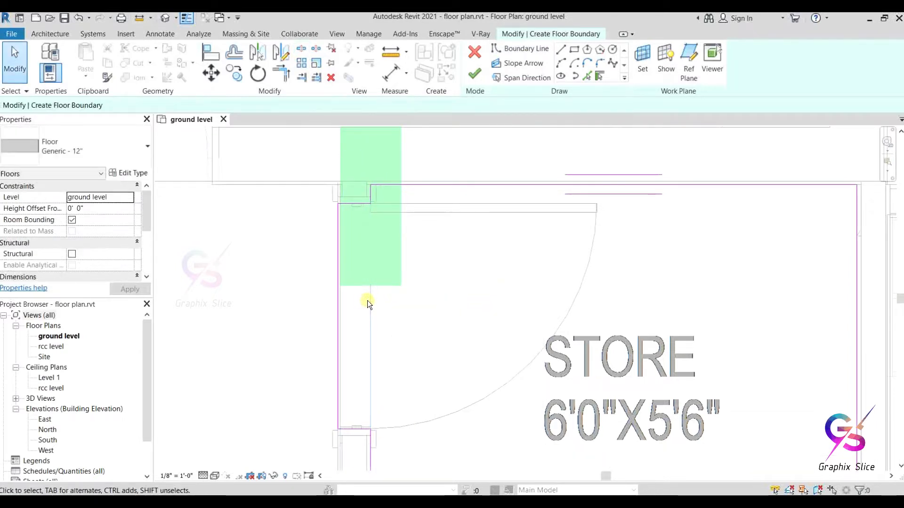
click(474, 73)
scroll(463, 250, down, 3)
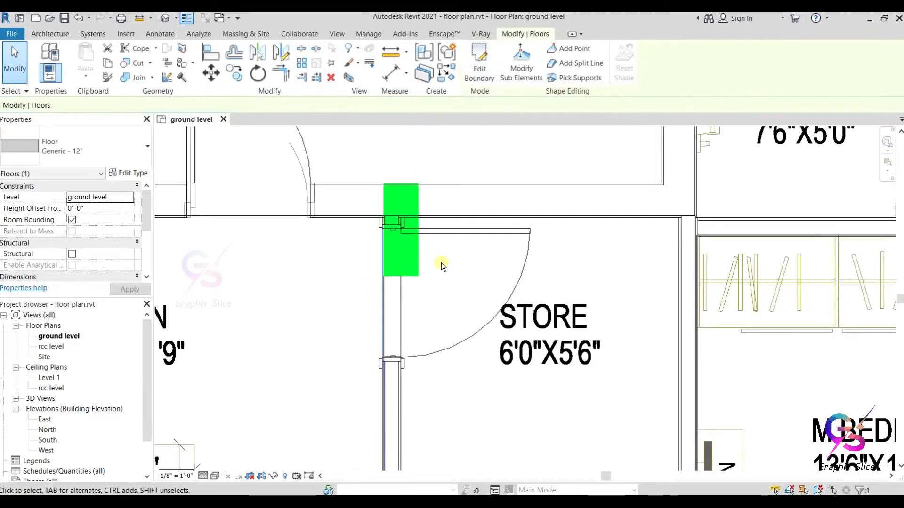
middle_drag(442, 263, 440, 301)
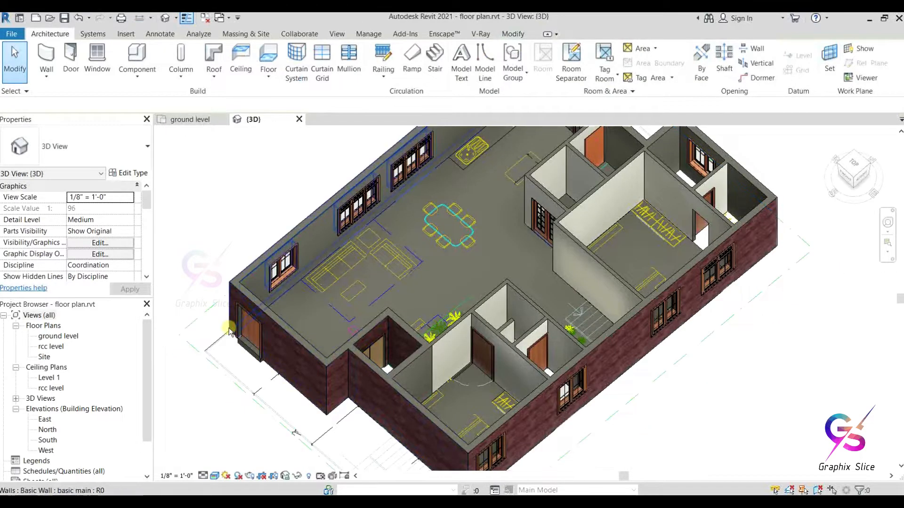
Hide the imported Ground floor plan.dwg drawing in the 3D view.
click(211, 348)
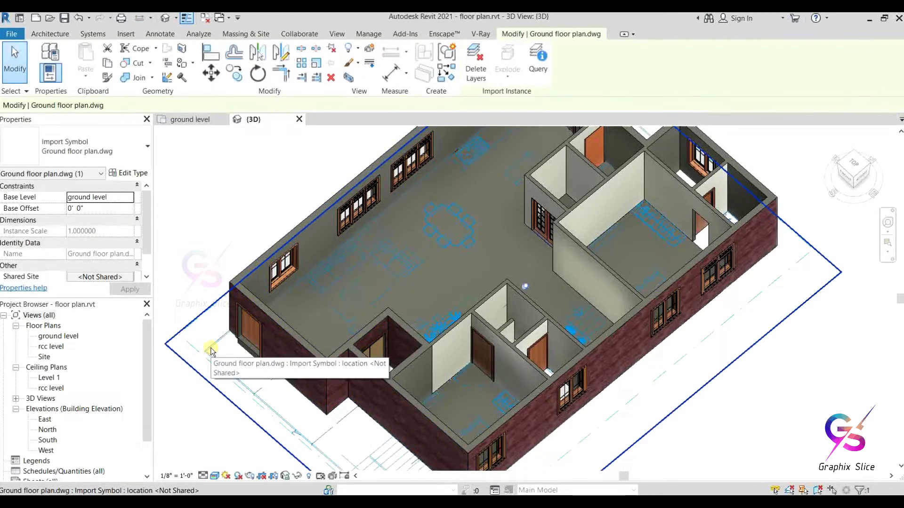
right_click(211, 349)
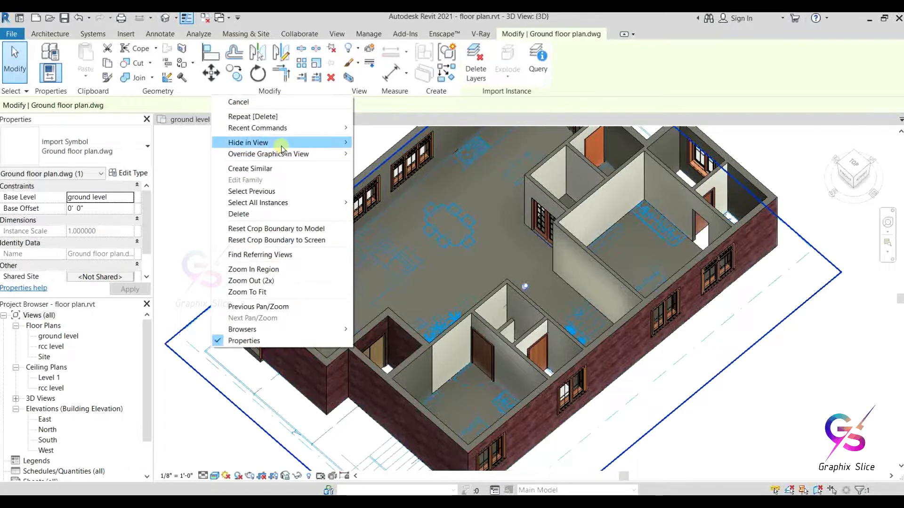
click(375, 141)
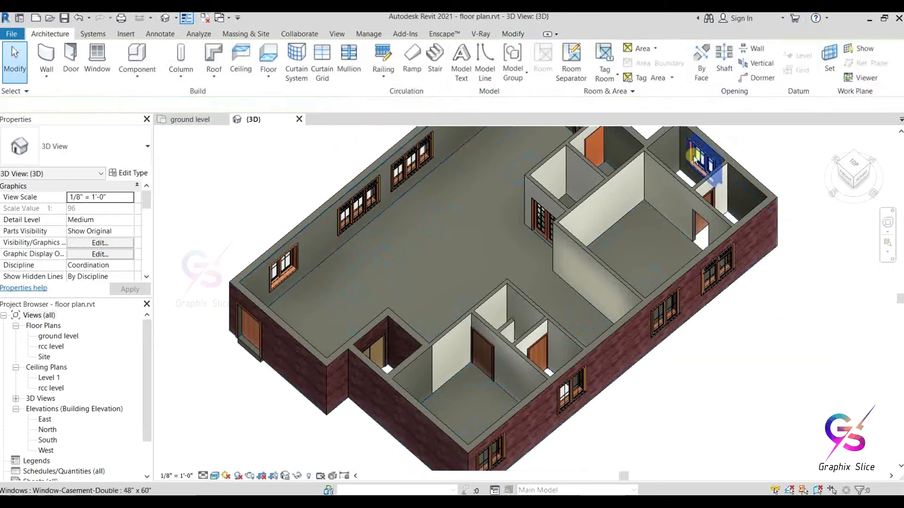
Select the living-dining floor in 3D and open the material of its Generic - 12" type's structure layer for editing.
click(854, 164)
scroll(508, 323, up, 7)
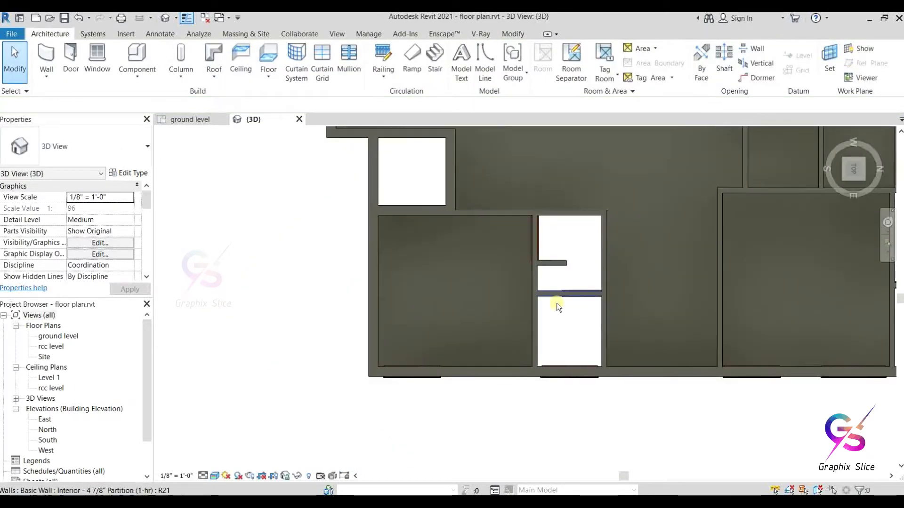
middle_drag(470, 366, 376, 433)
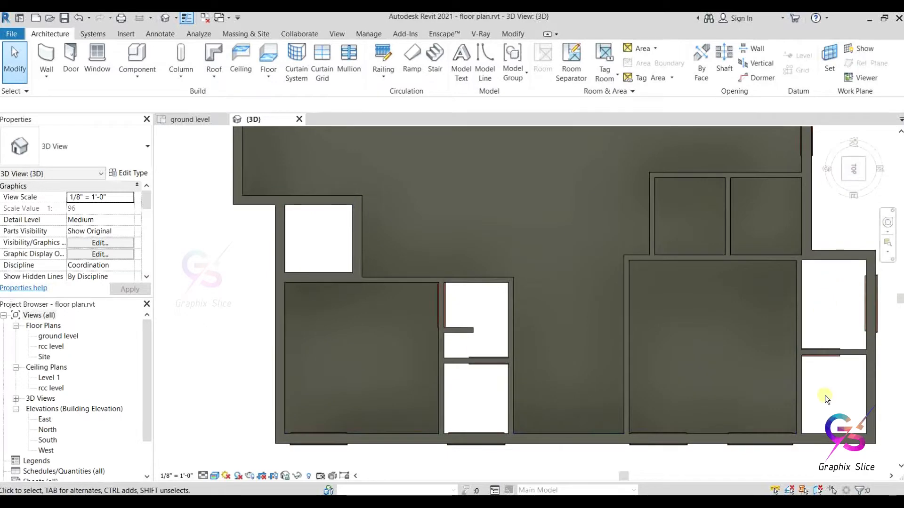
click(829, 134)
scroll(519, 300, up, 8)
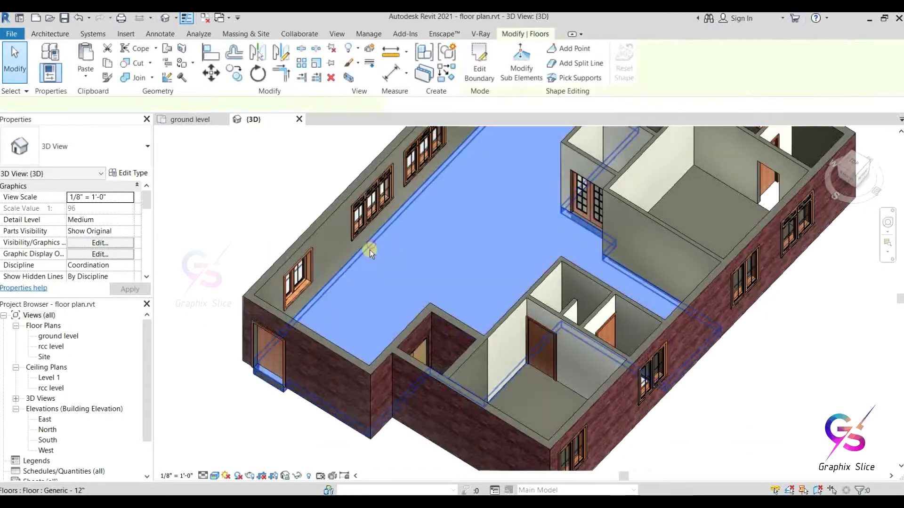
click(374, 286)
scroll(354, 321, up, 2)
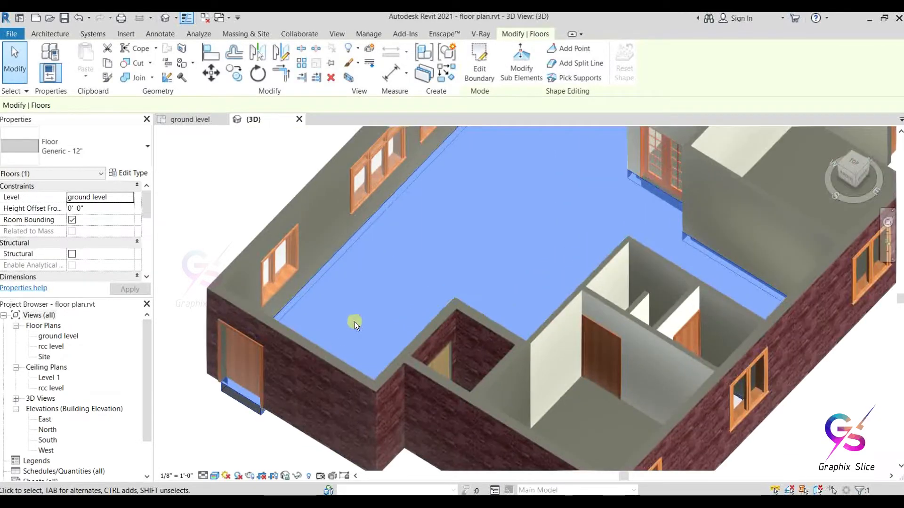
click(123, 174)
click(657, 200)
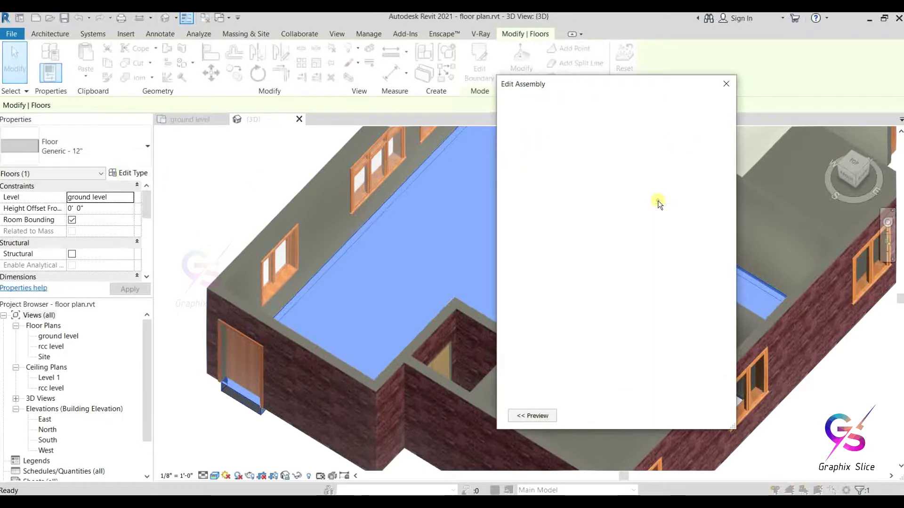
click(574, 205)
click(591, 206)
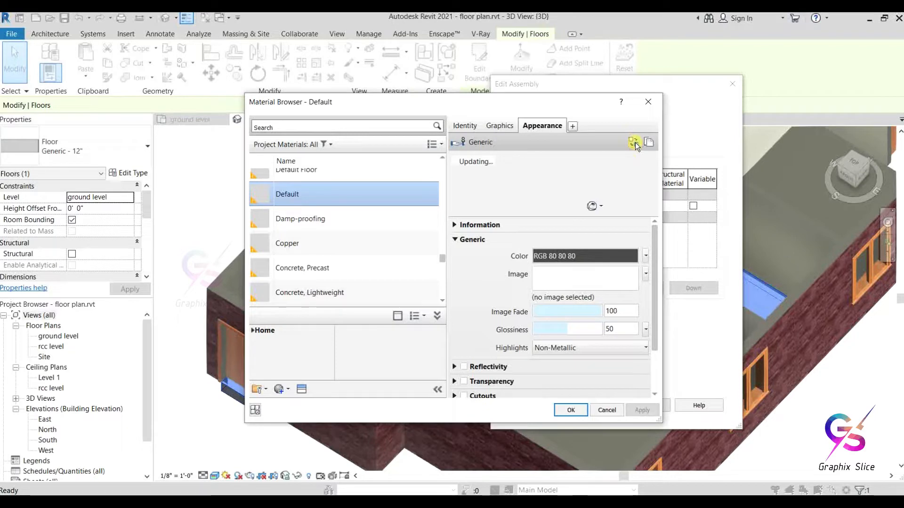
Replace the Default material's appearance asset with Terrazzo - Gray-White from the Flooring category of the Autodesk Physical Assets.
click(634, 142)
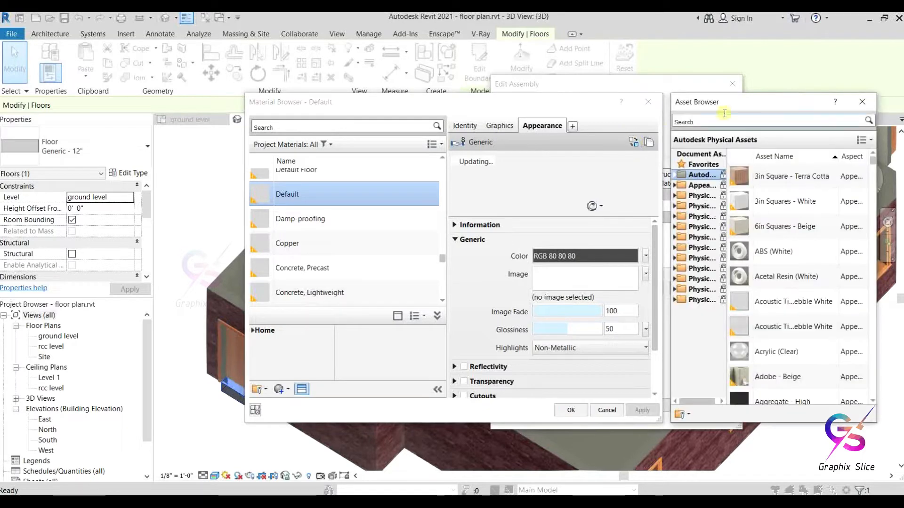
drag(735, 107, 358, 79)
drag(500, 395, 653, 459)
click(646, 112)
click(688, 321)
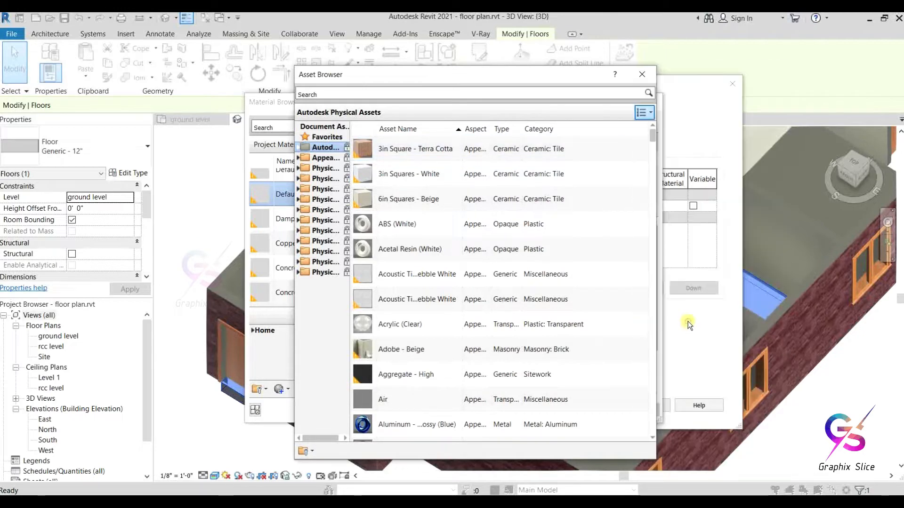
double_click(345, 148)
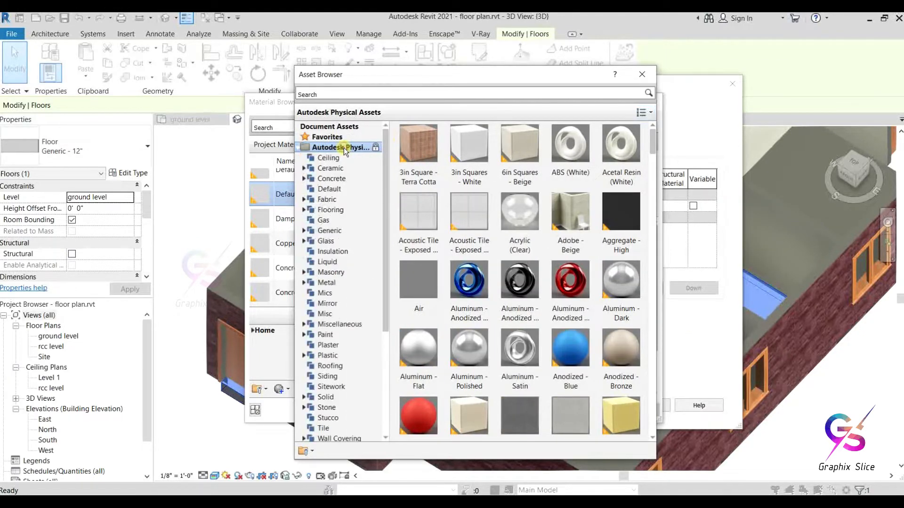
click(335, 366)
click(331, 345)
click(333, 355)
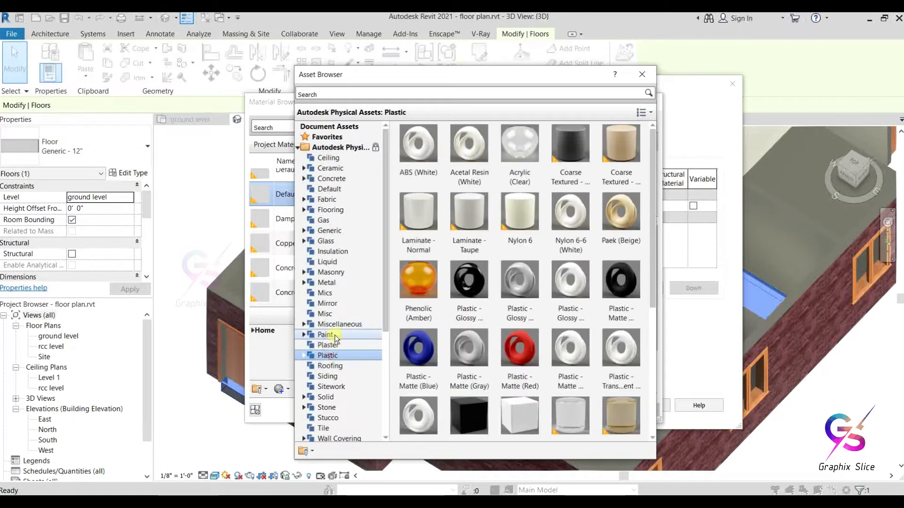
click(333, 327)
click(330, 272)
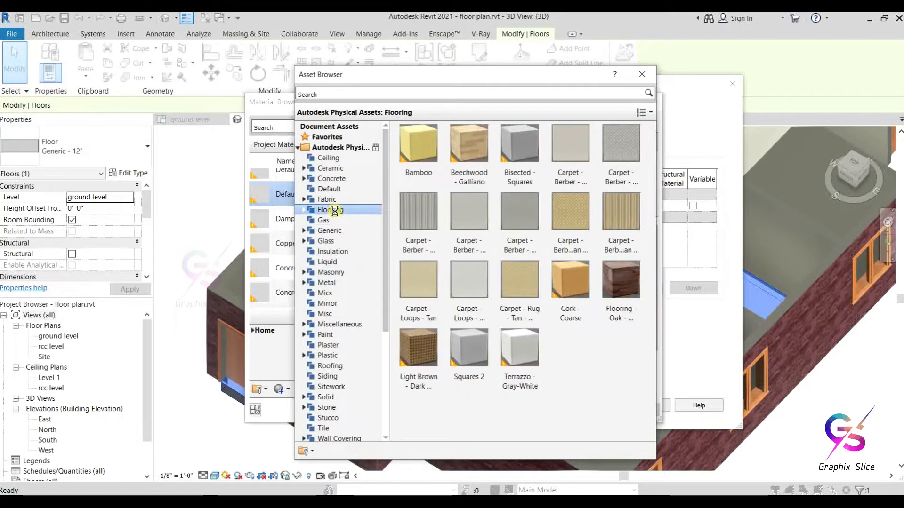
click(641, 74)
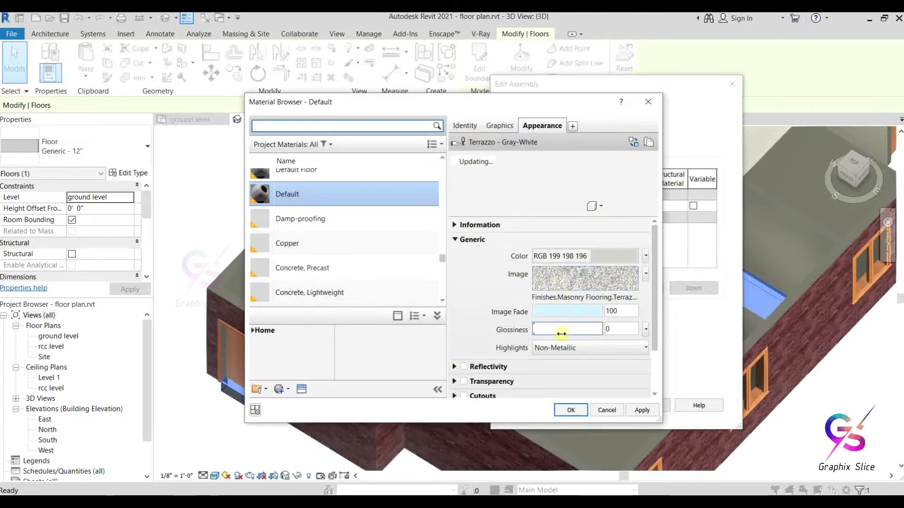
Set the terrazzo's glossiness to 14 and highlights to Metallic, enable reflectivity, and confirm the material and floor structure.
drag(533, 324, 549, 329)
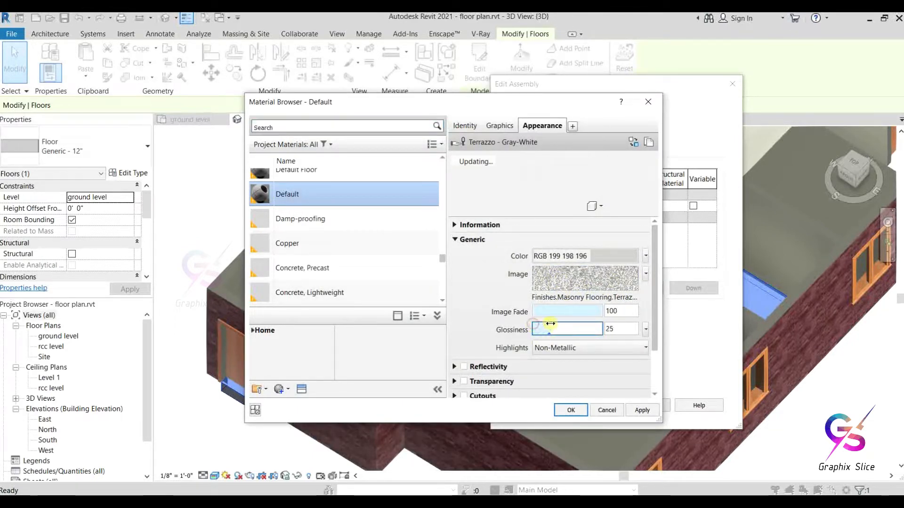
click(552, 347)
click(574, 378)
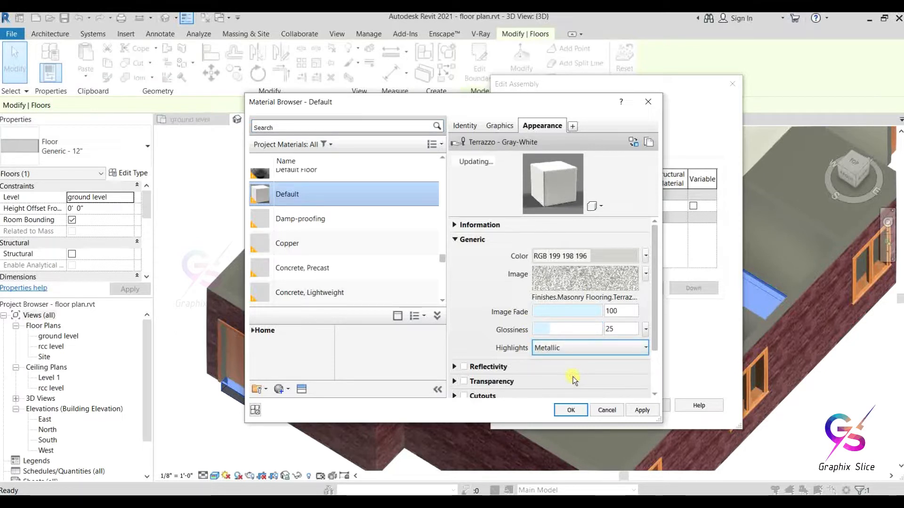
scroll(653, 294, down, 3)
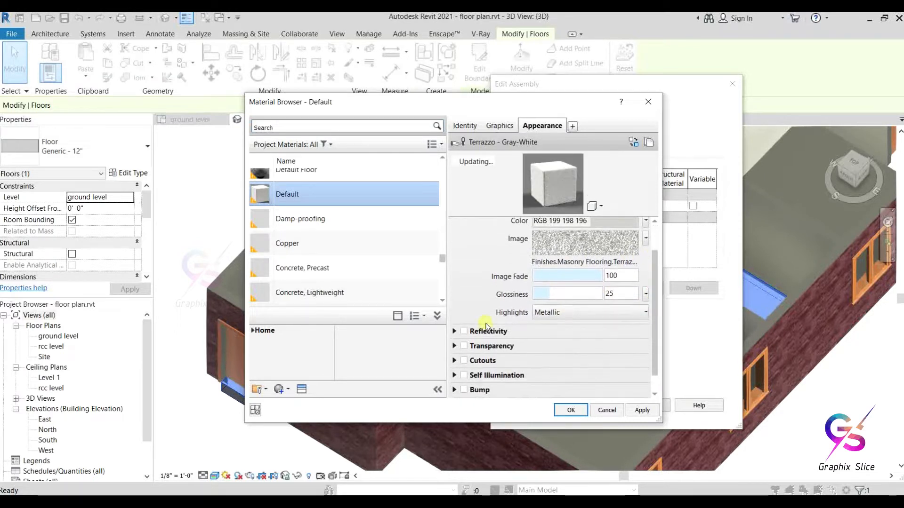
click(464, 332)
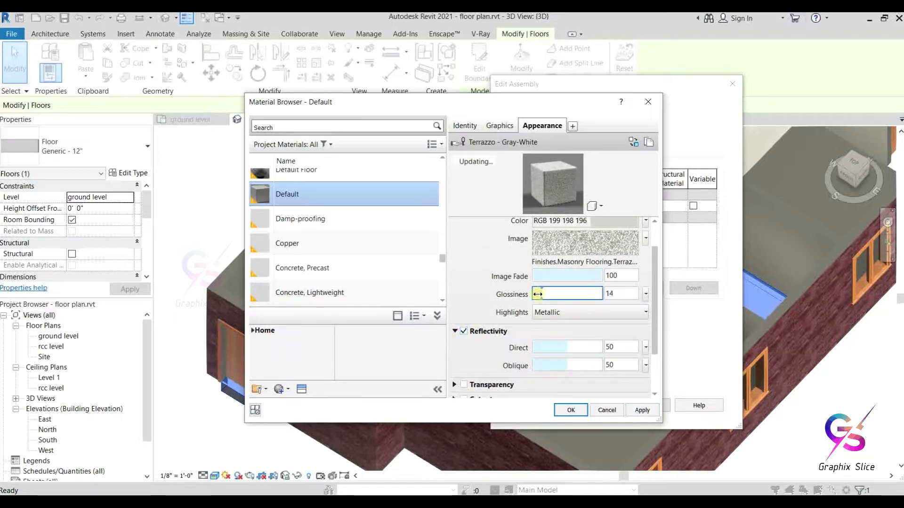
click(648, 413)
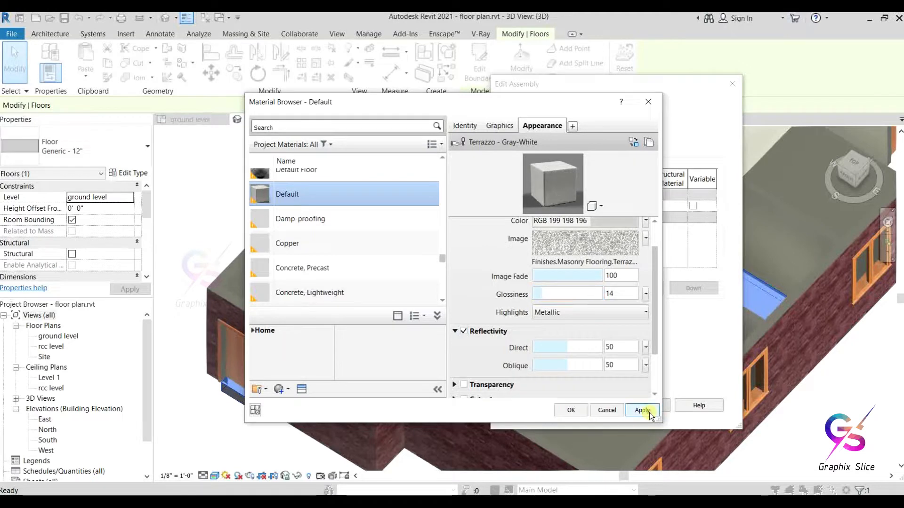
click(566, 411)
click(589, 406)
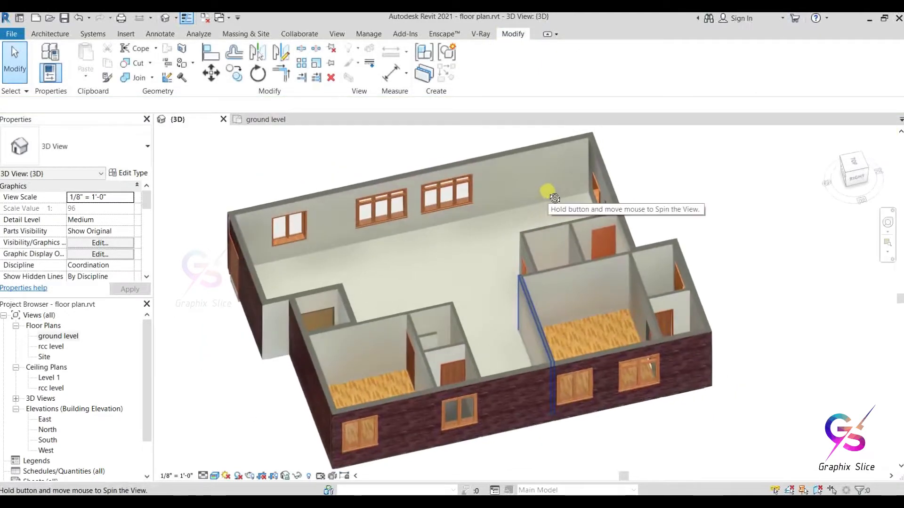
Switch to the ground level floor plan and start placing a component, with the Desk family's type properties open.
shift+middle_drag(554, 198, 541, 250)
double_click(58, 336)
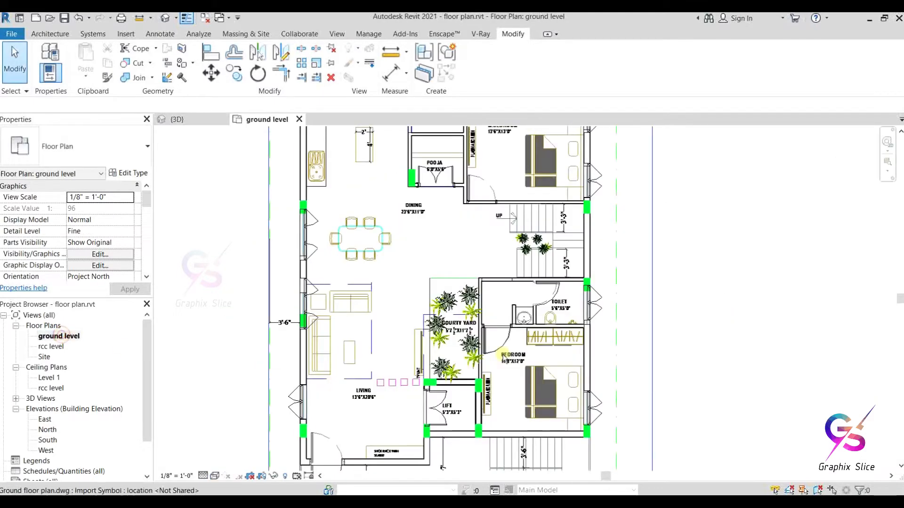
click(53, 33)
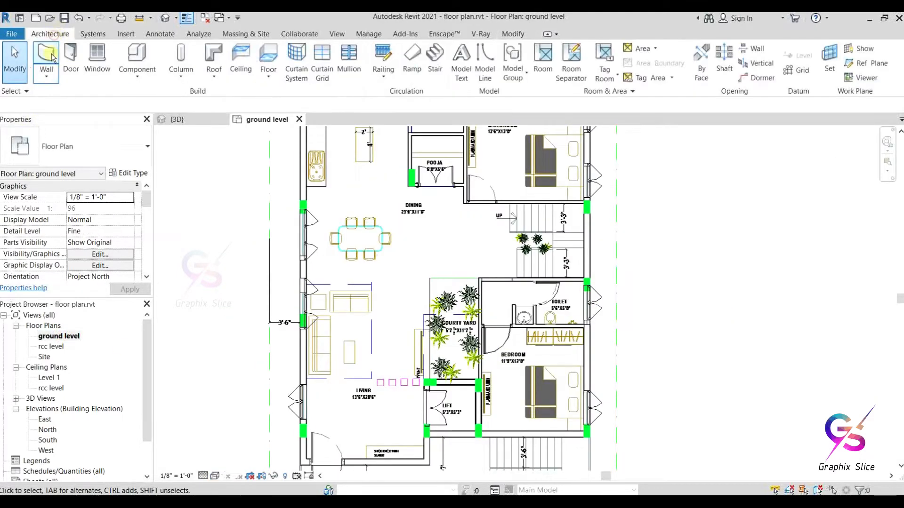
click(138, 56)
click(122, 172)
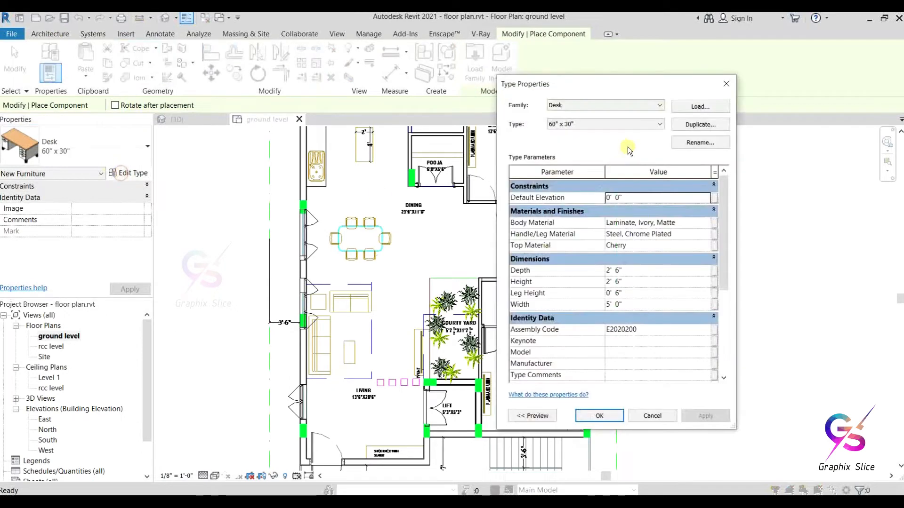
Load the M_Table-Dining Round w Chairs family from the English library's Furniture > Tables folder and accept it for placement.
click(691, 107)
click(586, 141)
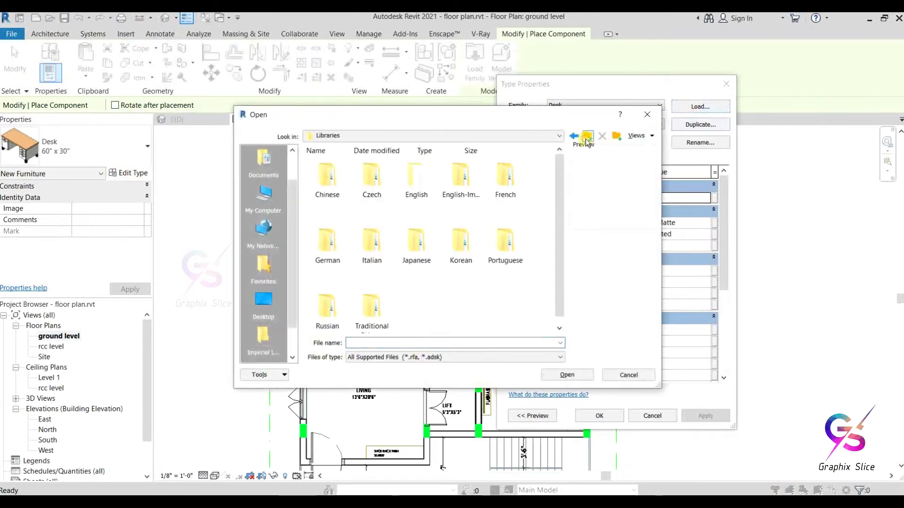
double_click(421, 186)
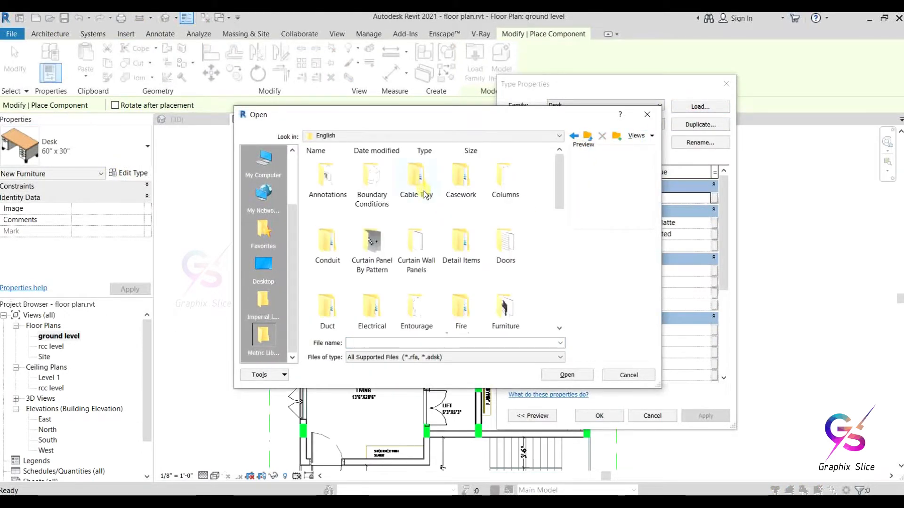
drag(560, 188, 560, 216)
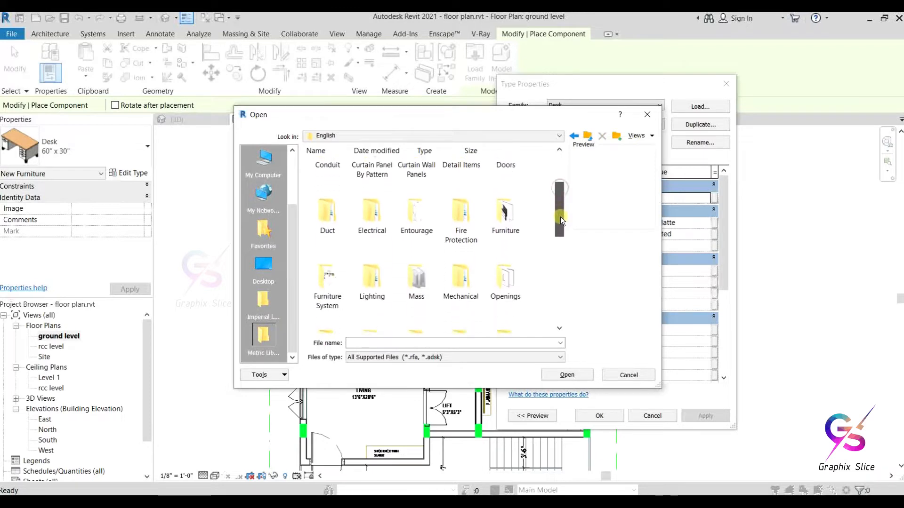
double_click(518, 210)
double_click(472, 191)
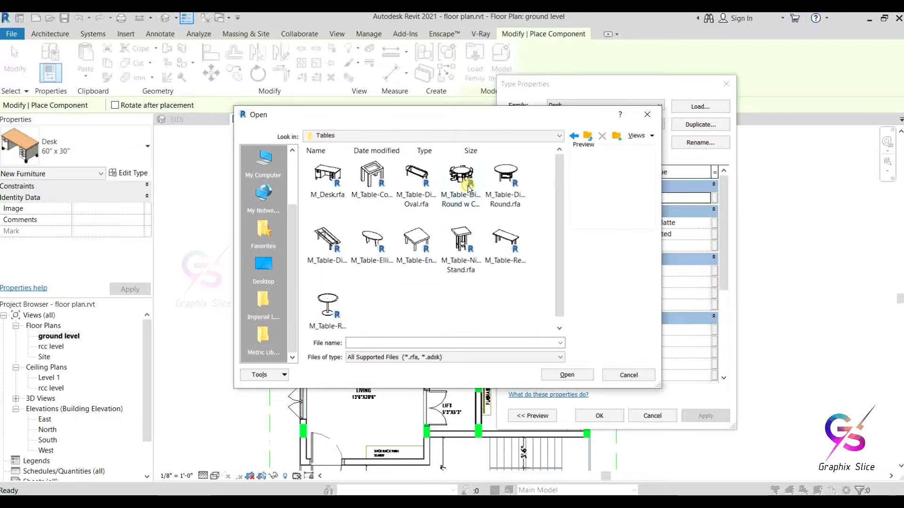
click(469, 183)
click(553, 374)
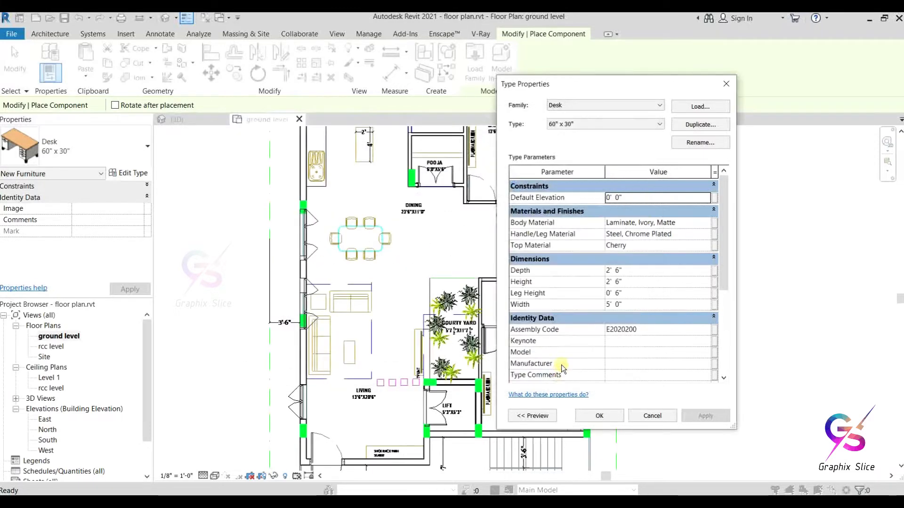
click(600, 416)
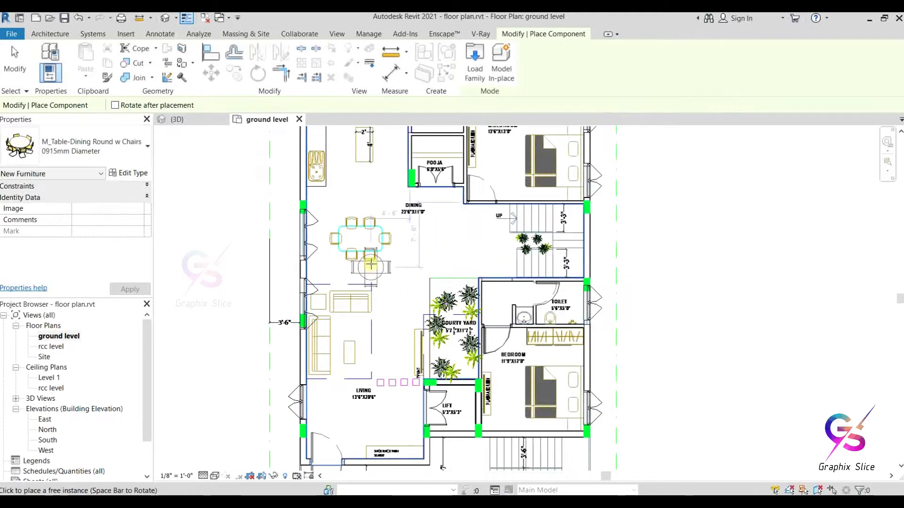
Change the desk in the dining area to the 1525mm Diameter M_Table-Dining Round w Chairs and align it over the drawn dining table.
scroll(364, 240, up, 2)
click(79, 156)
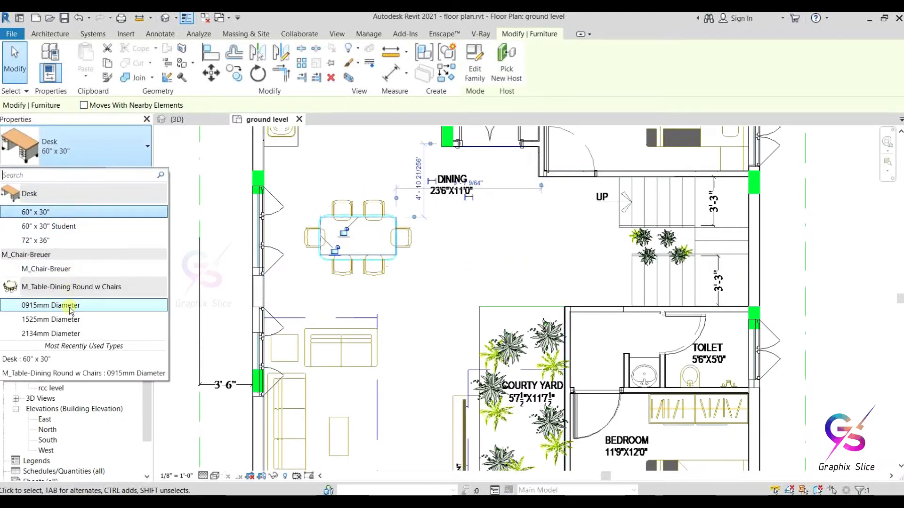
click(75, 320)
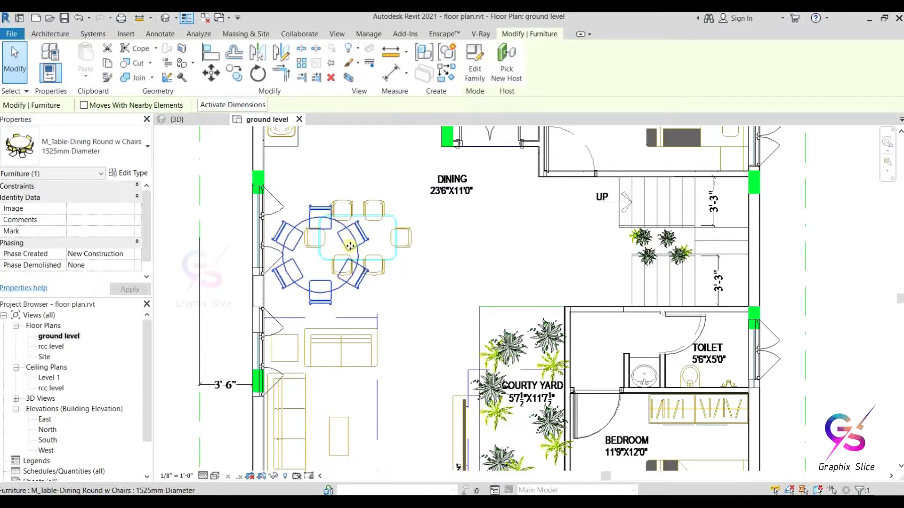
click(78, 155)
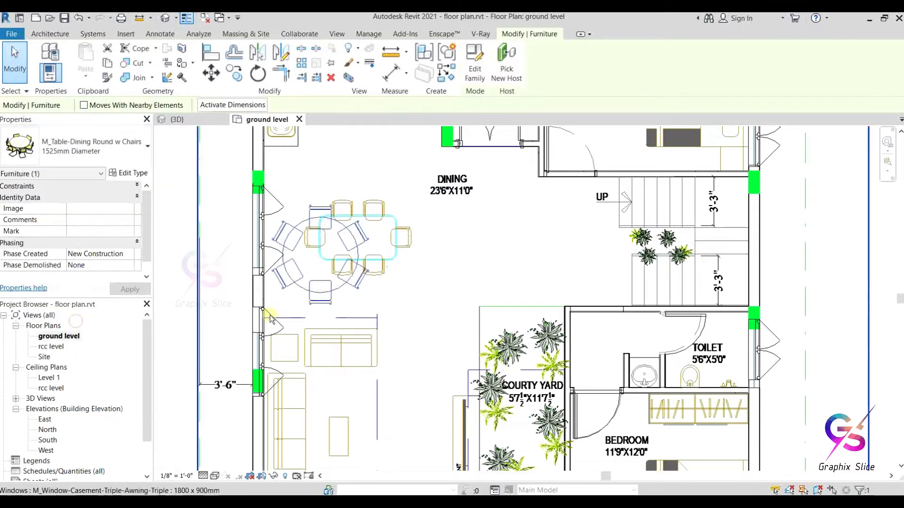
drag(368, 240, 380, 232)
Start another component and load the M_Sofa-Corbu family from the Furniture > Seating folder.
click(140, 52)
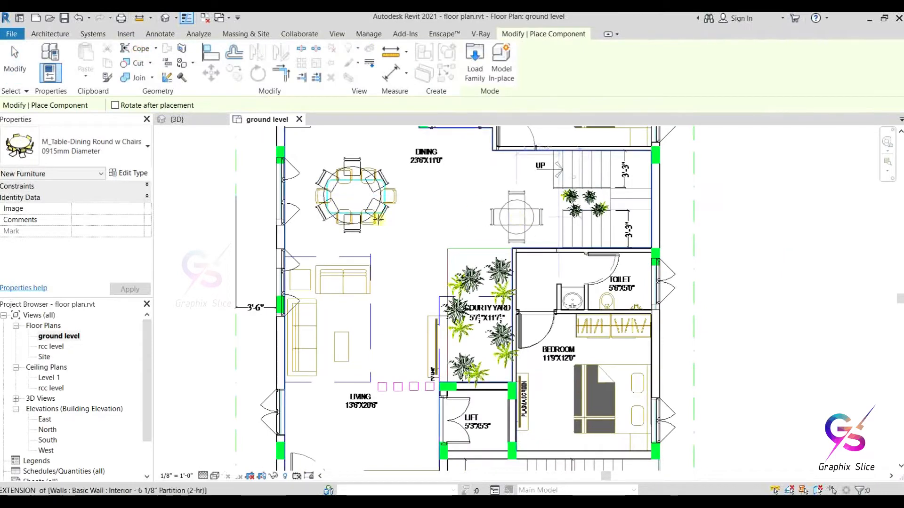
click(127, 173)
click(709, 107)
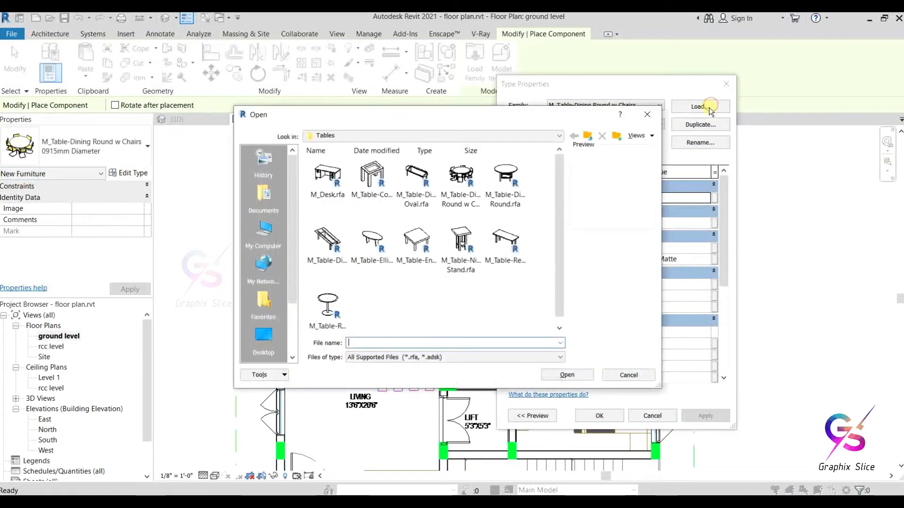
click(587, 136)
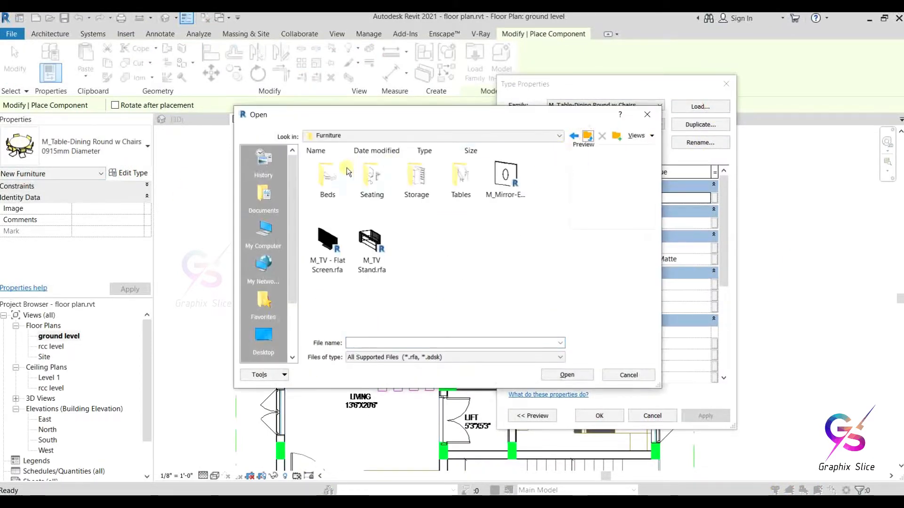
double_click(372, 176)
click(416, 179)
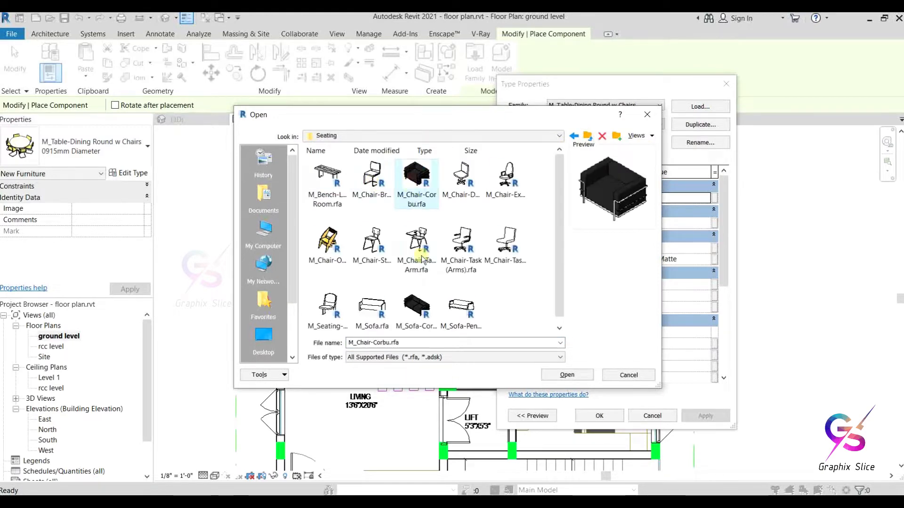
click(411, 297)
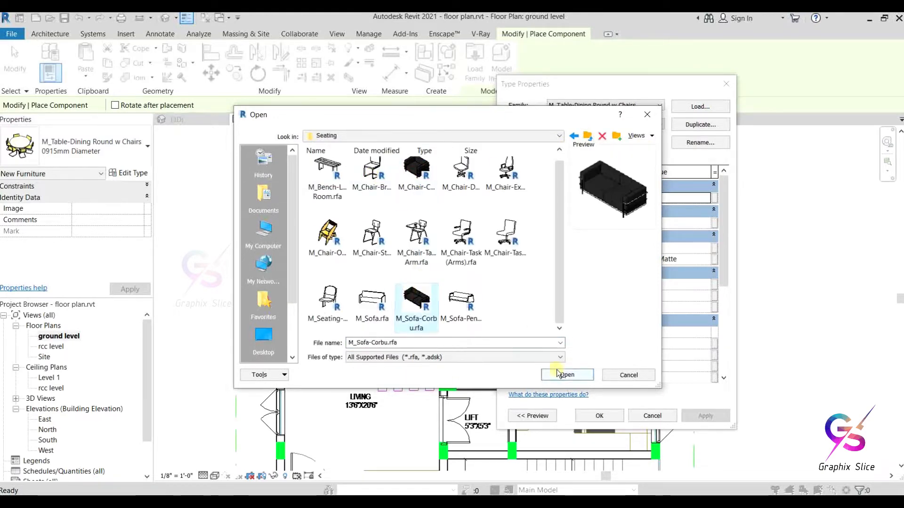
click(560, 375)
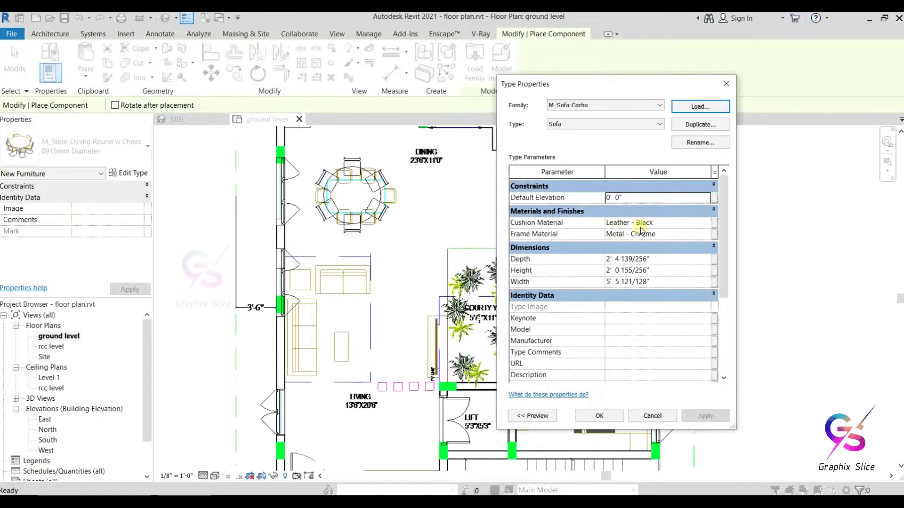
Open the appearance of the sofa's Leather - Black cushion material and bring up the assets available to replace it.
click(645, 223)
click(706, 223)
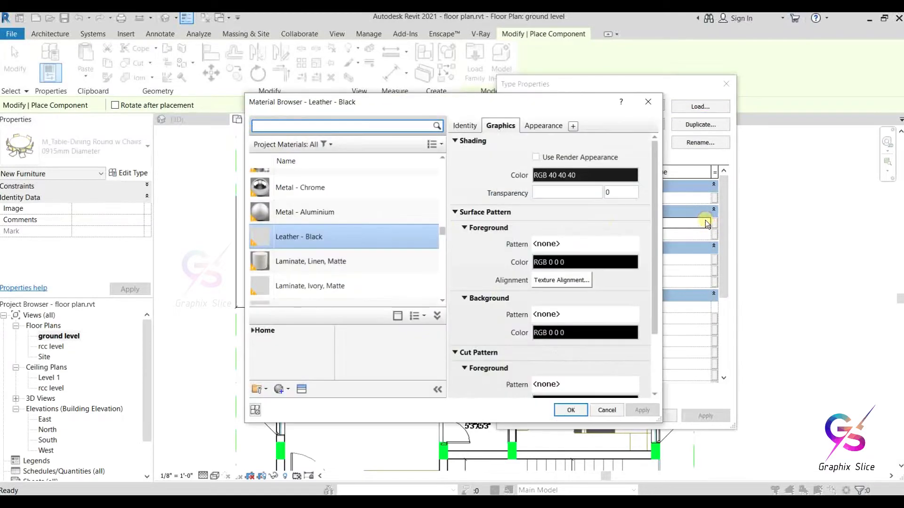
click(544, 126)
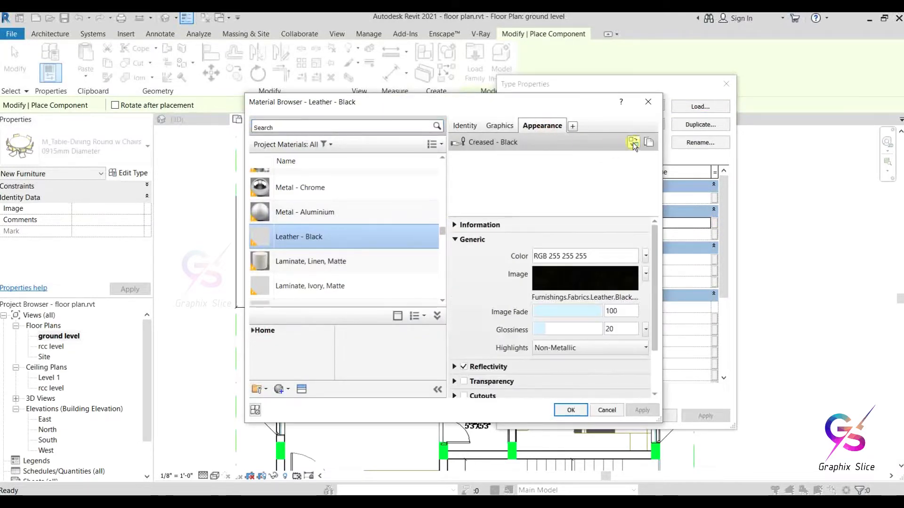
click(633, 142)
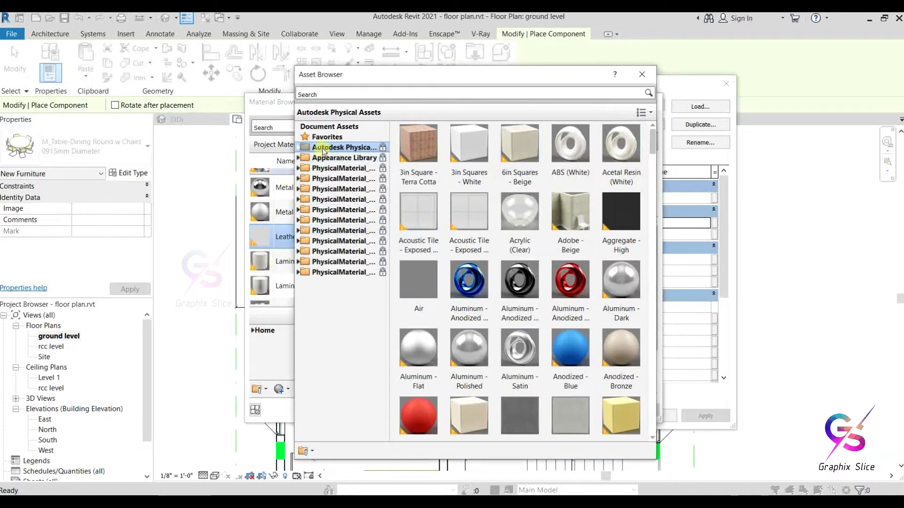
Replace the cushion's appearance asset with Fabric (Light Brown) from the Autodesk Physical Assets' Fabric category, and confirm the material and sofa type.
double_click(323, 148)
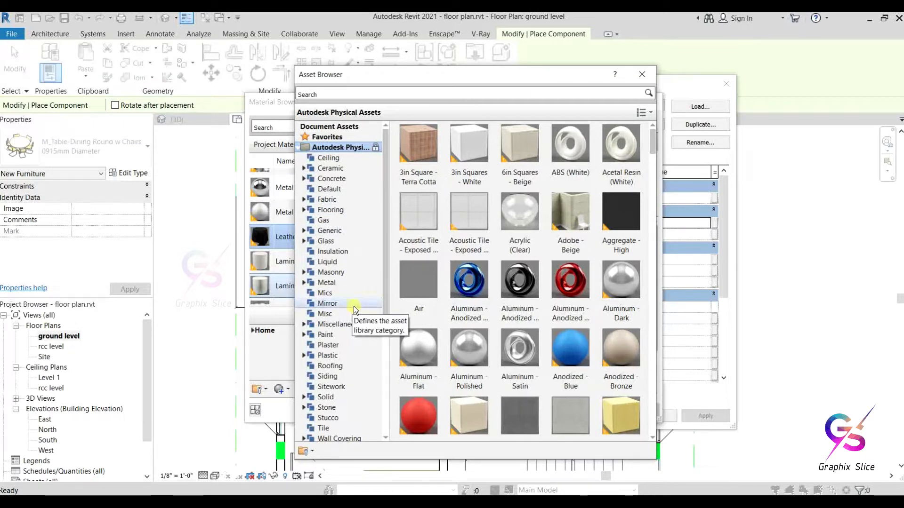
double_click(326, 199)
click(328, 209)
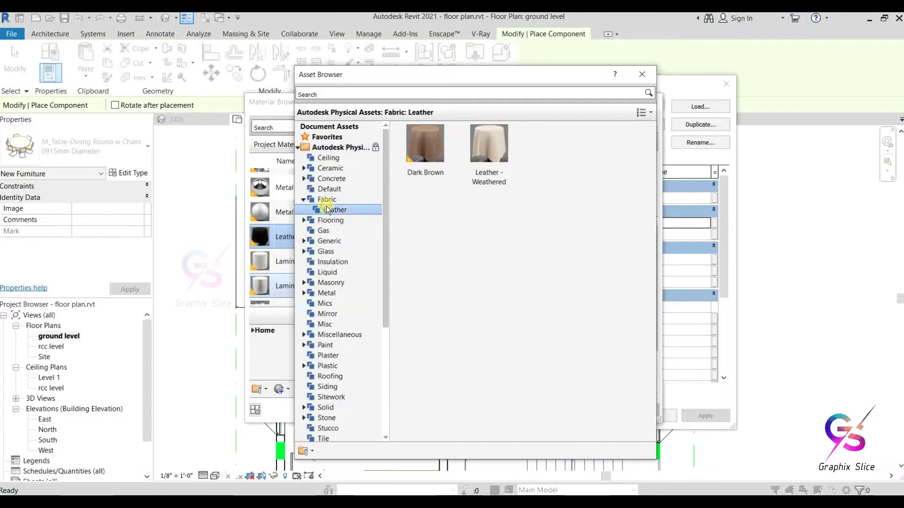
click(326, 202)
click(327, 206)
click(326, 202)
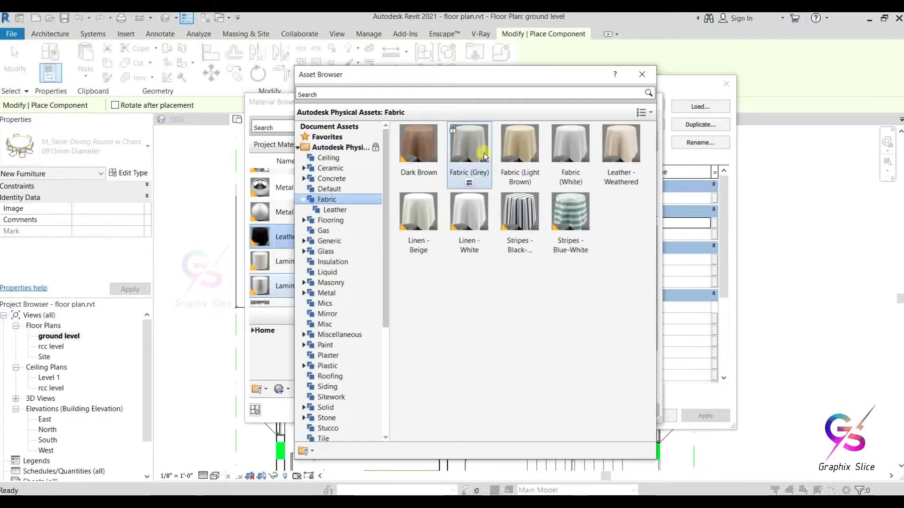
click(643, 75)
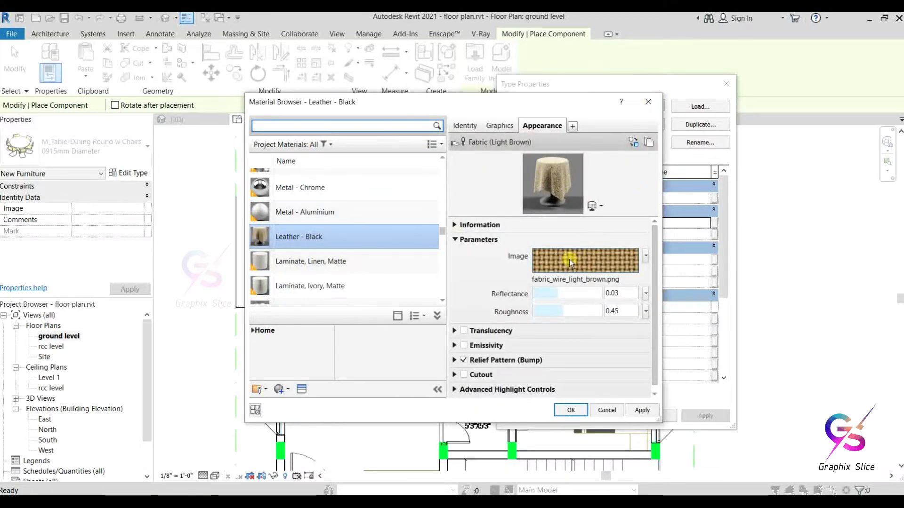
click(637, 412)
click(573, 410)
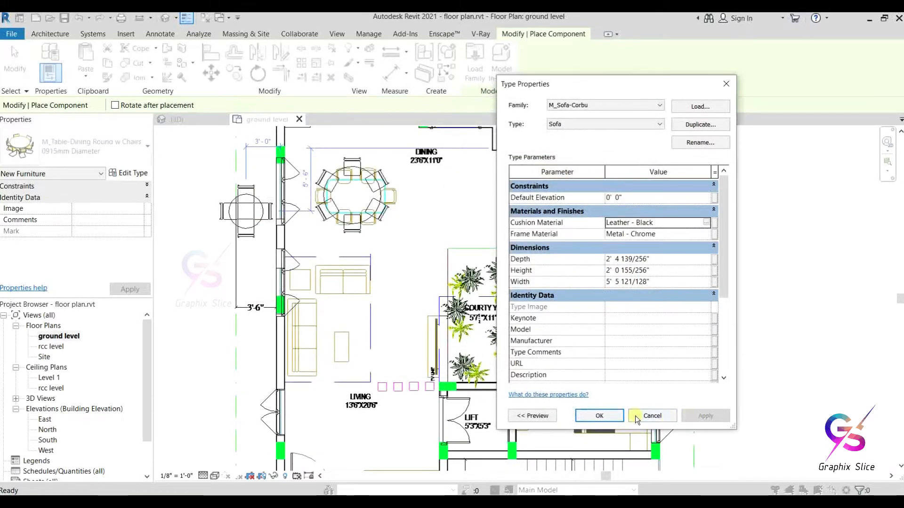
click(598, 416)
Place one M_Sofa-Corbu on the living room's two-seat sofa outline and another, rotated to face the TV unit, on the longer sofa outline.
scroll(330, 280, up, 7)
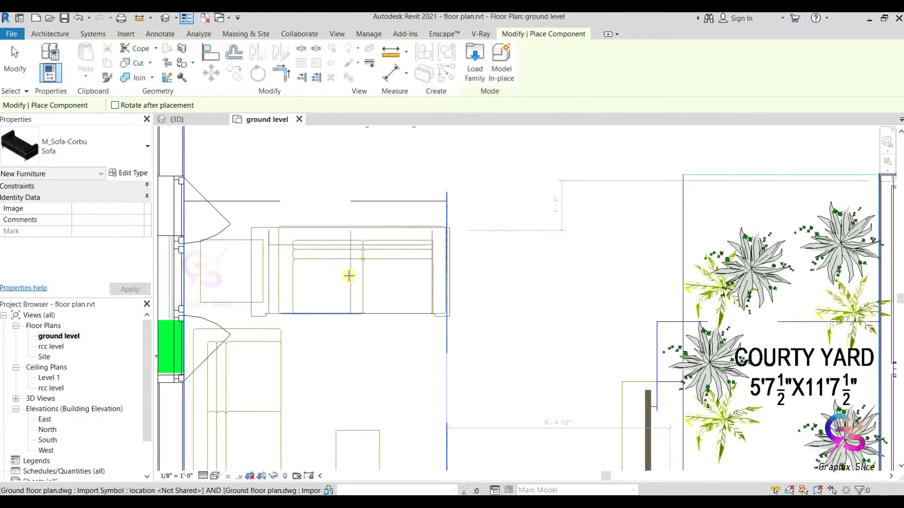
click(370, 273)
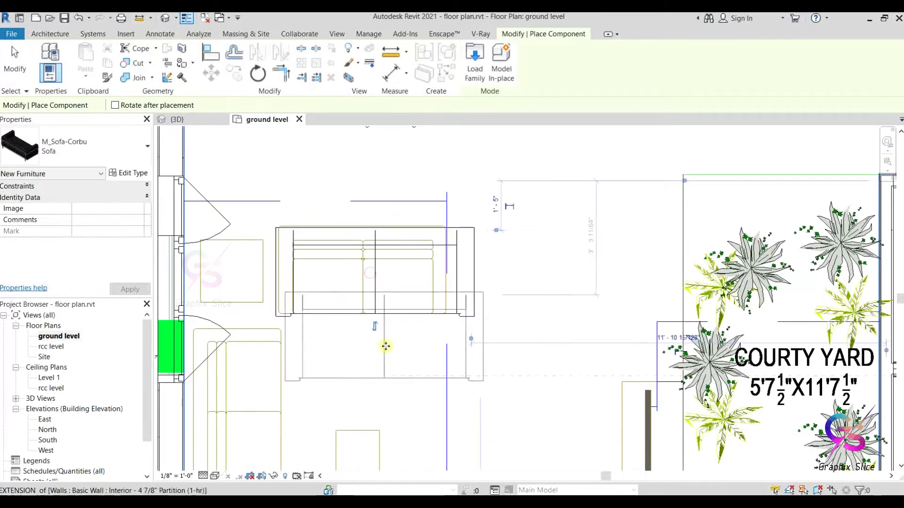
middle_drag(383, 345, 395, 244)
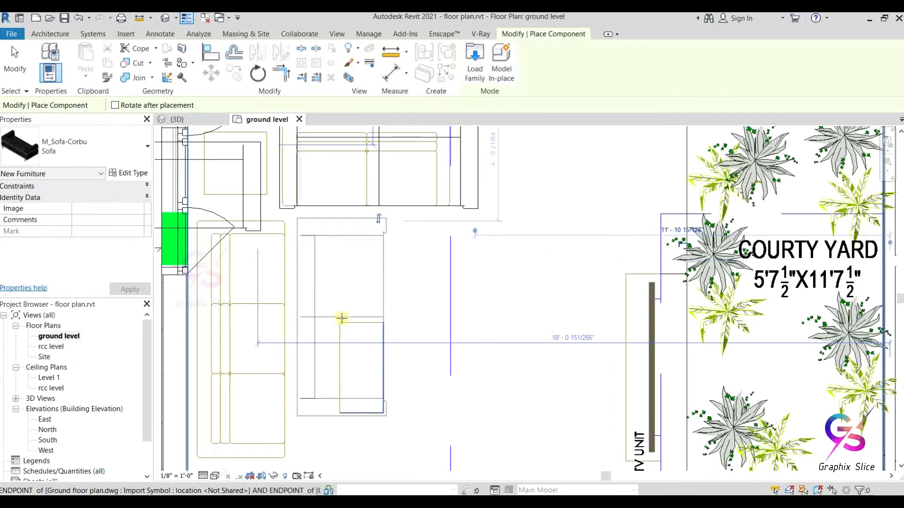
key(space)
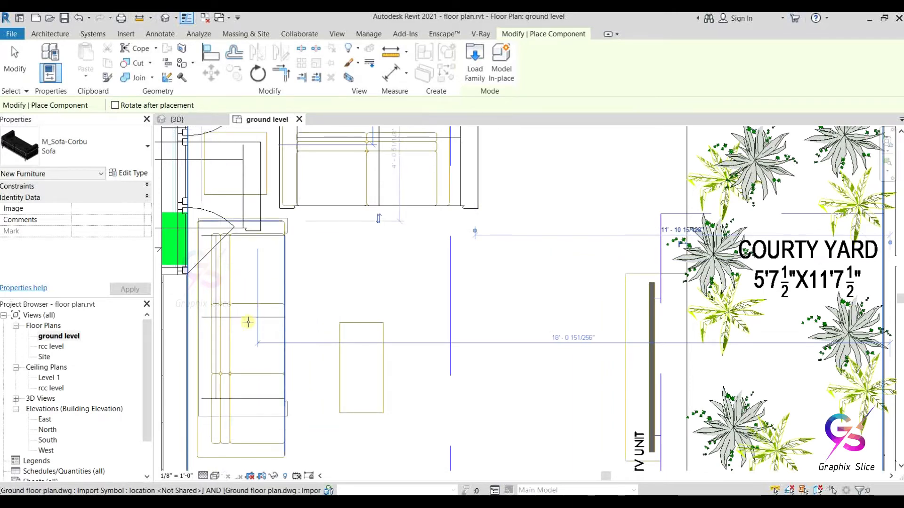
click(248, 327)
right_click(518, 260)
click(529, 266)
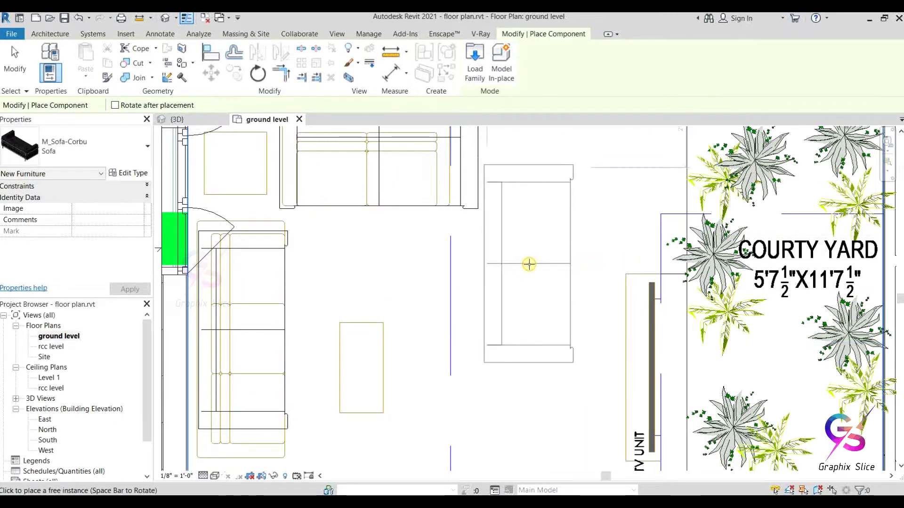
right_click(529, 265)
click(545, 272)
Start another component and load the M_Table-Dining family from the Furniture > Tables folder.
middle_drag(393, 315, 424, 319)
click(135, 52)
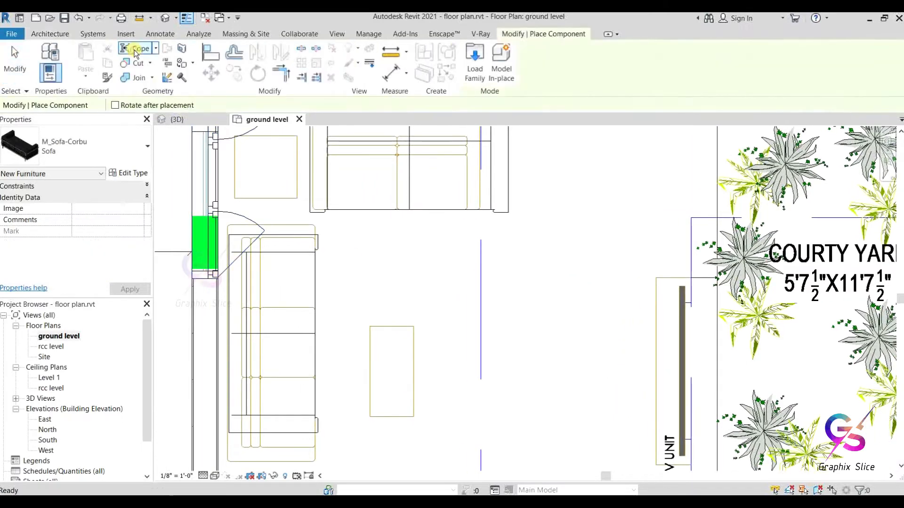
click(133, 173)
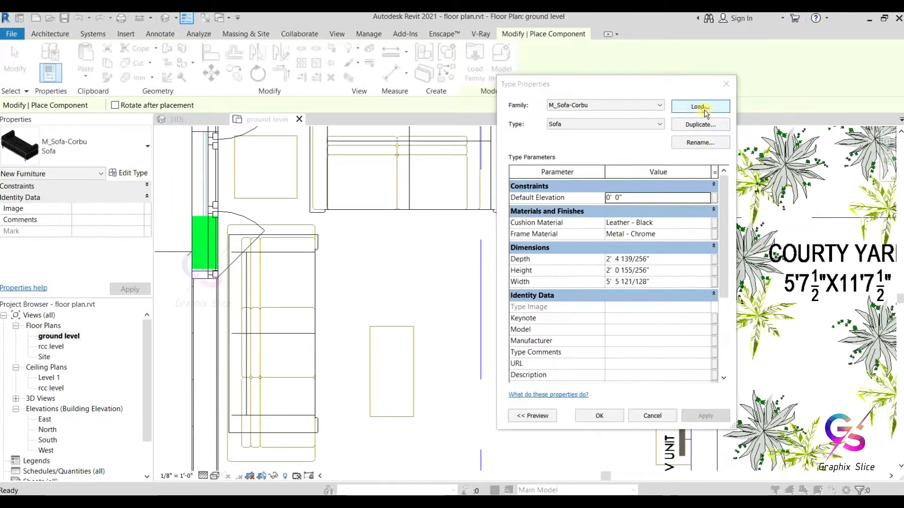
click(700, 107)
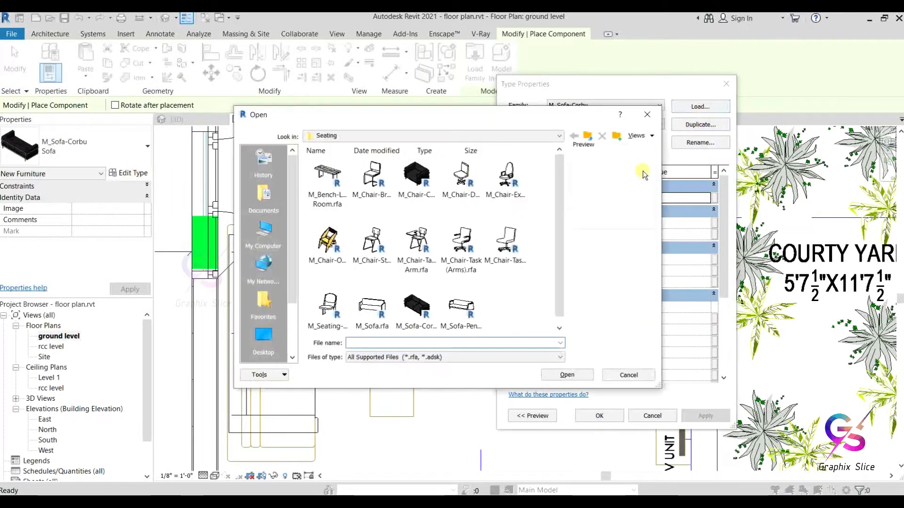
click(587, 137)
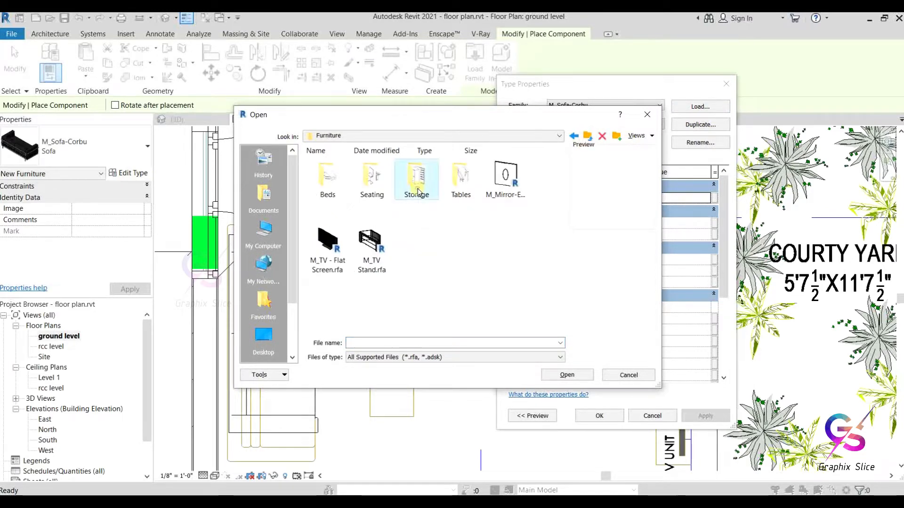
double_click(418, 190)
click(586, 137)
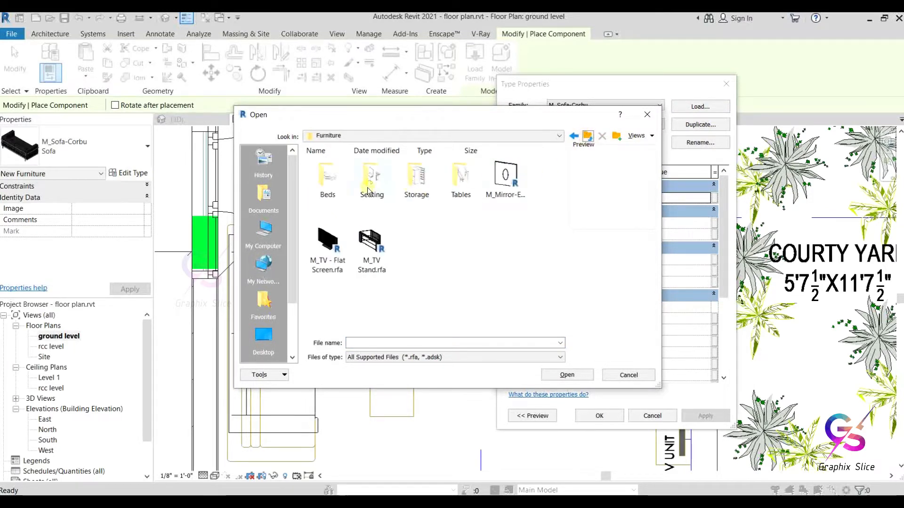
double_click(472, 184)
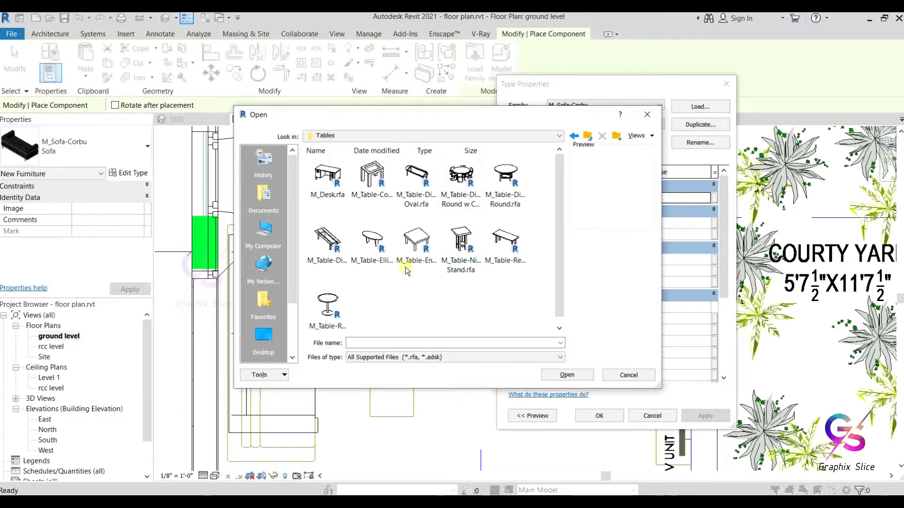
click(328, 242)
click(546, 375)
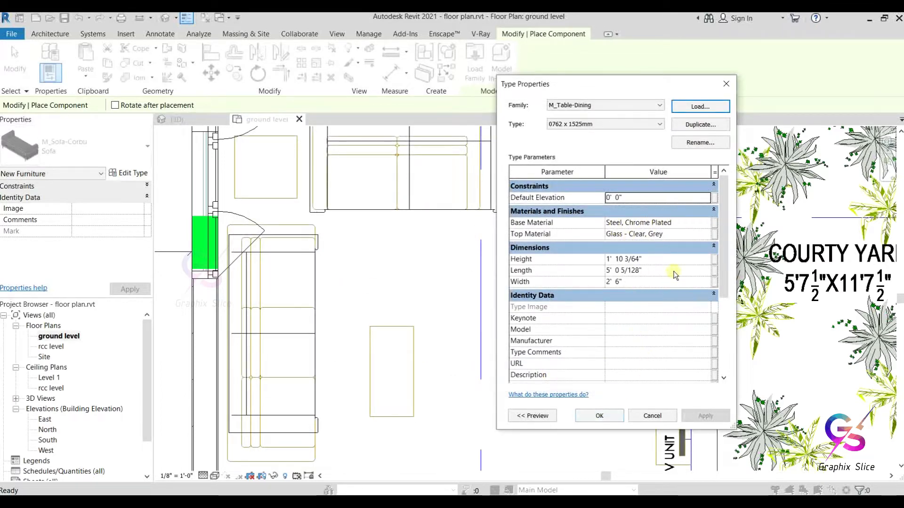
Accept the 0762 x 1525mm dining table type with its existing materials and place it, rotated upright, at the living room's centre-table outline.
click(706, 224)
click(706, 225)
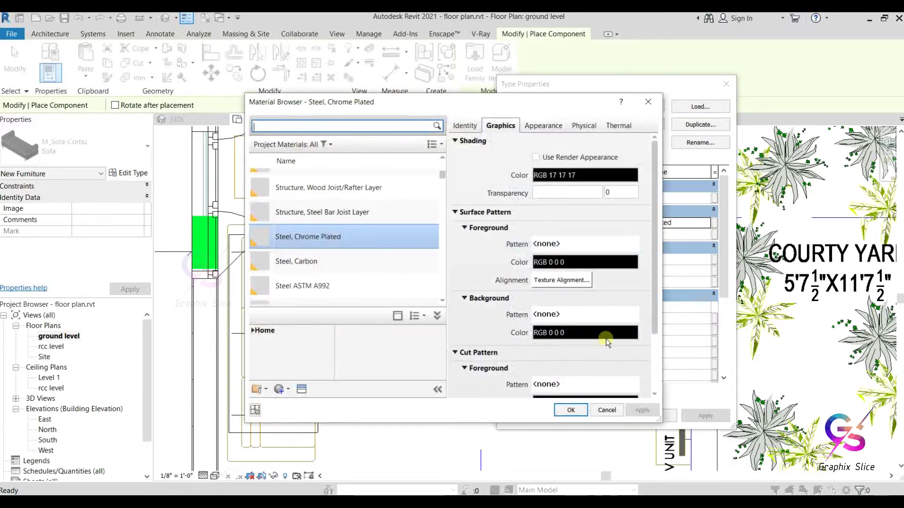
click(570, 410)
click(600, 414)
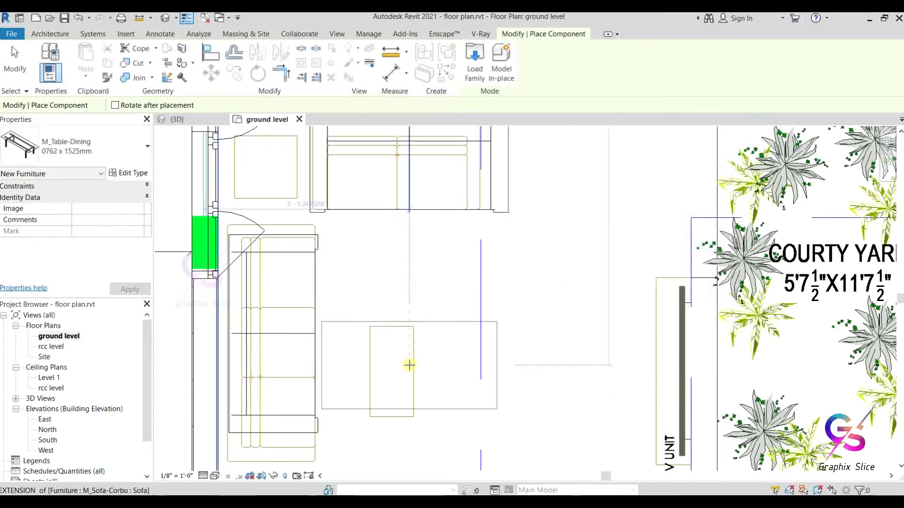
key(space)
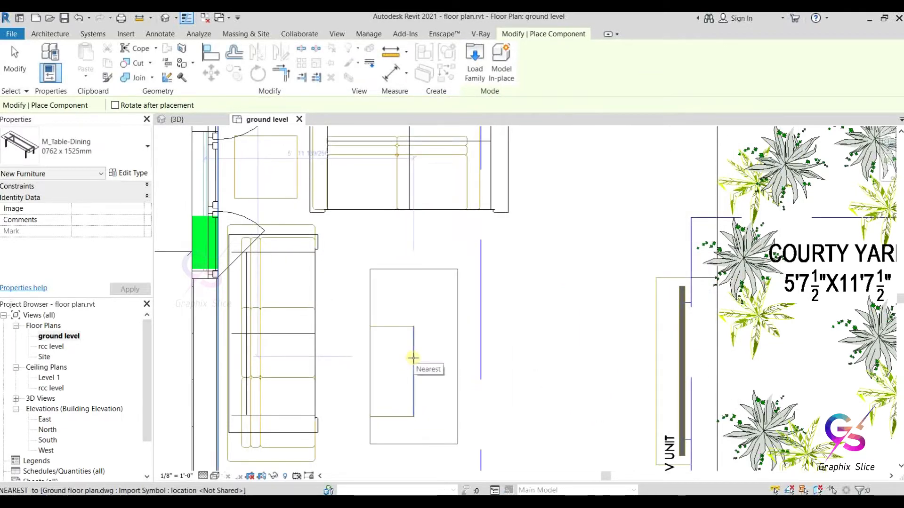
click(413, 358)
key(Escape)
Start another component for the kitchen, load the M_Table-Rectangular family from the Tables folder and accept its 0915 x 0915mm type.
scroll(583, 240, down, 4)
middle_drag(582, 240, 437, 384)
scroll(452, 282, up, 1)
middle_drag(452, 283, 528, 341)
click(137, 55)
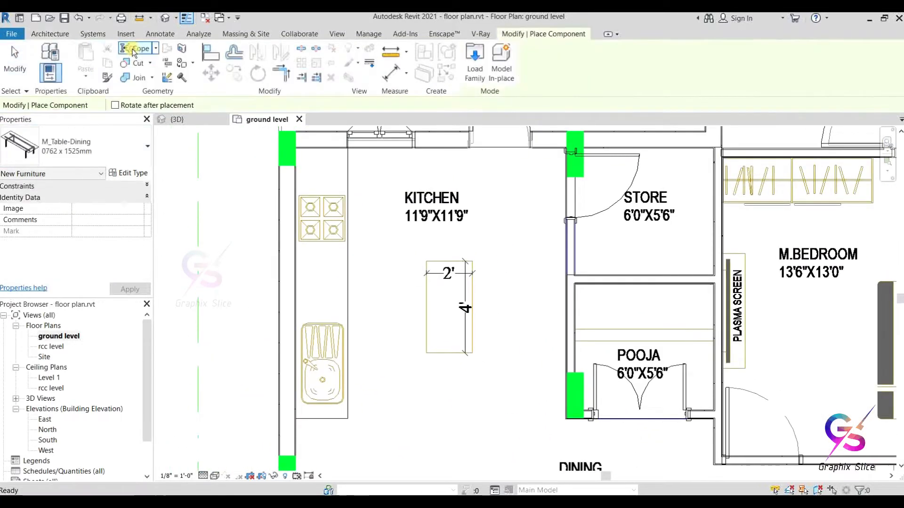
click(128, 173)
click(689, 108)
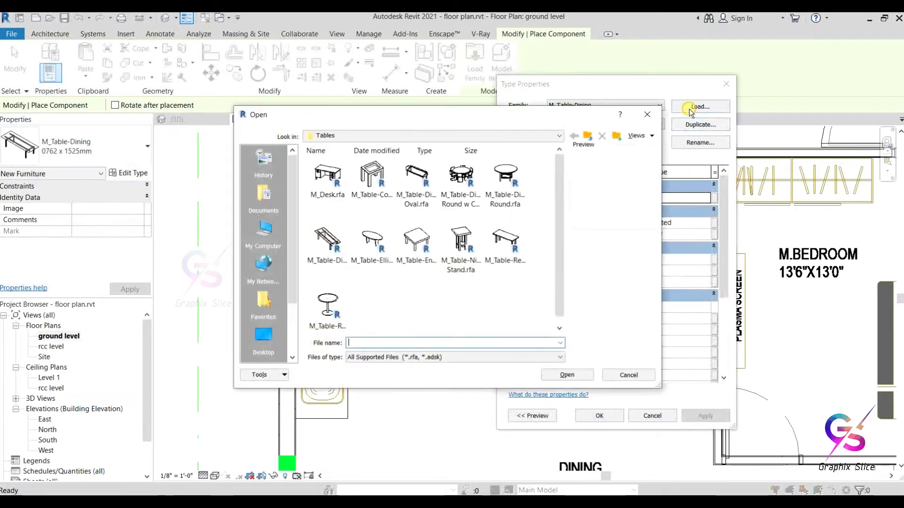
click(513, 249)
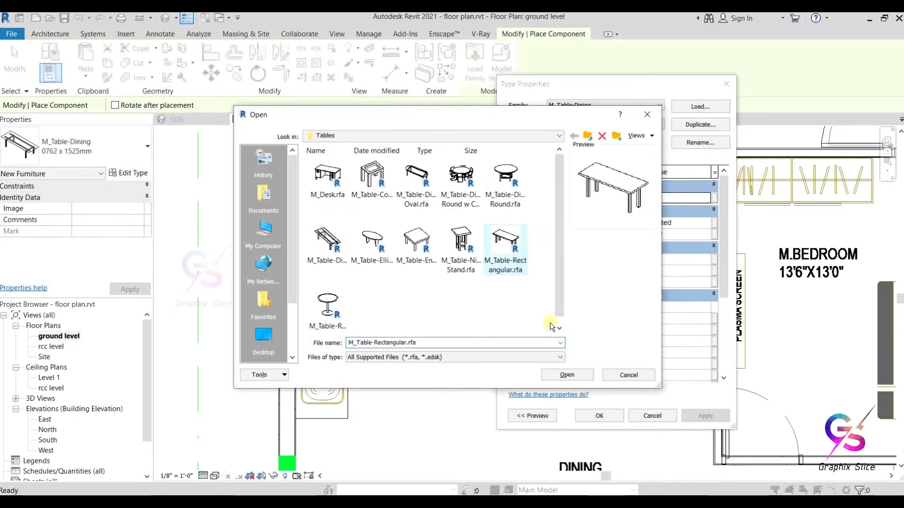
click(567, 375)
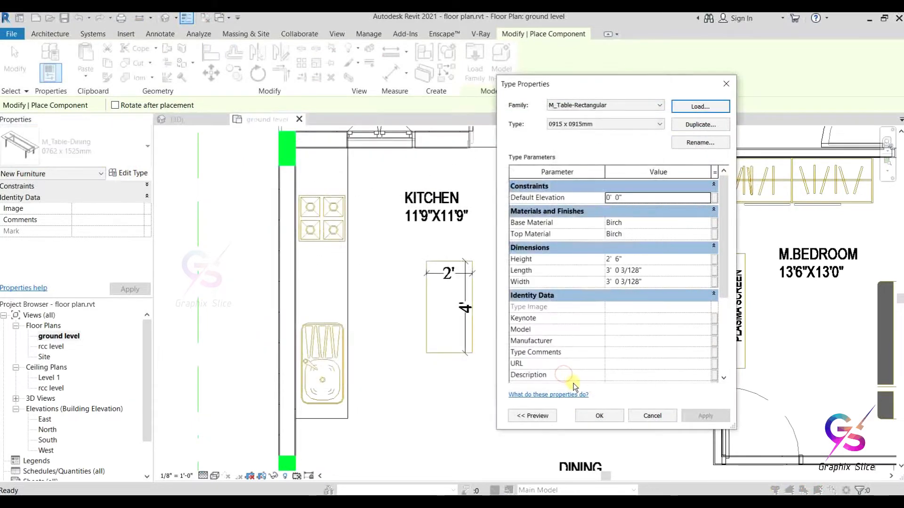
click(599, 415)
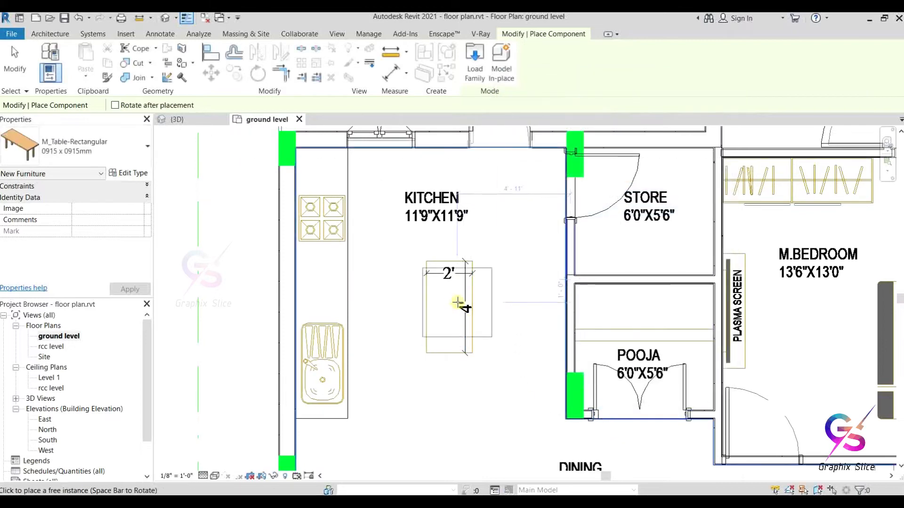
Place the 0915 x 0915mm M_Table-Rectangular, sized 4' wide and 3' high, over the kitchen's island outline.
click(85, 134)
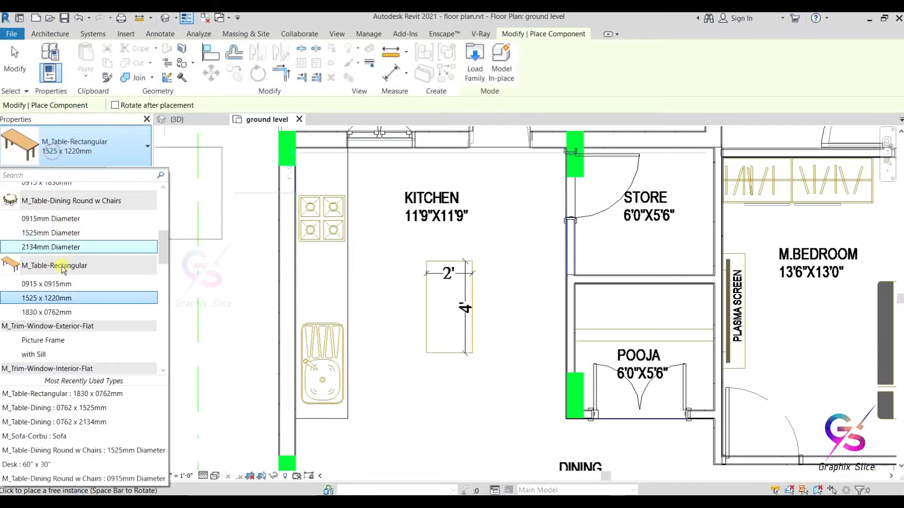
click(451, 295)
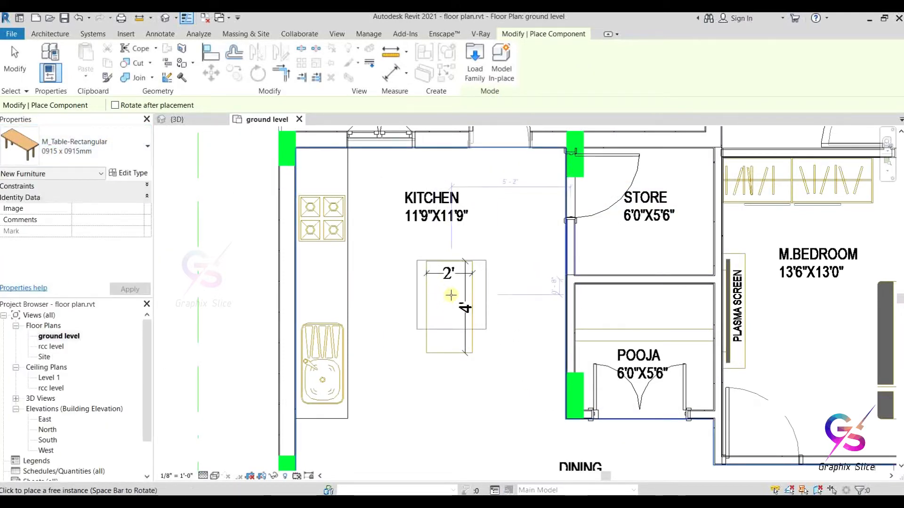
click(516, 236)
click(483, 277)
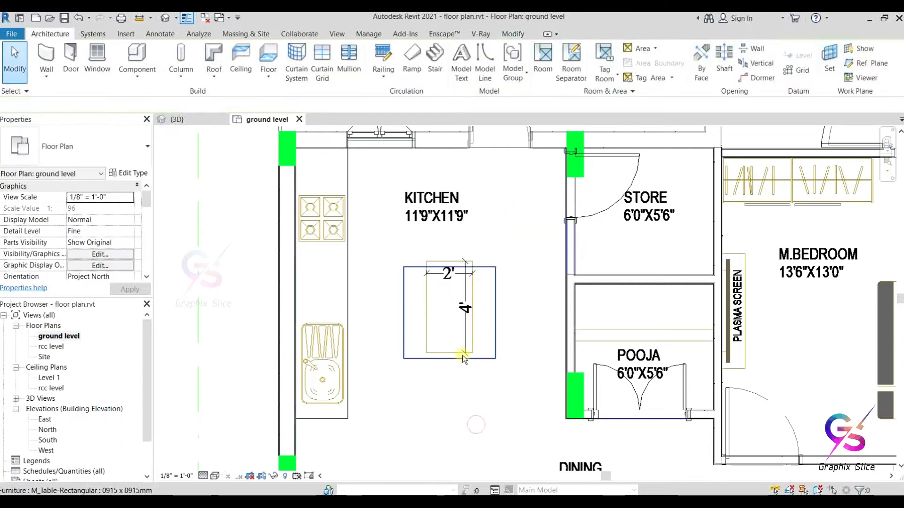
Set the kitchen table type's length to 2', and rotate and align the table with the 2' x 4' island outline.
click(462, 356)
click(128, 172)
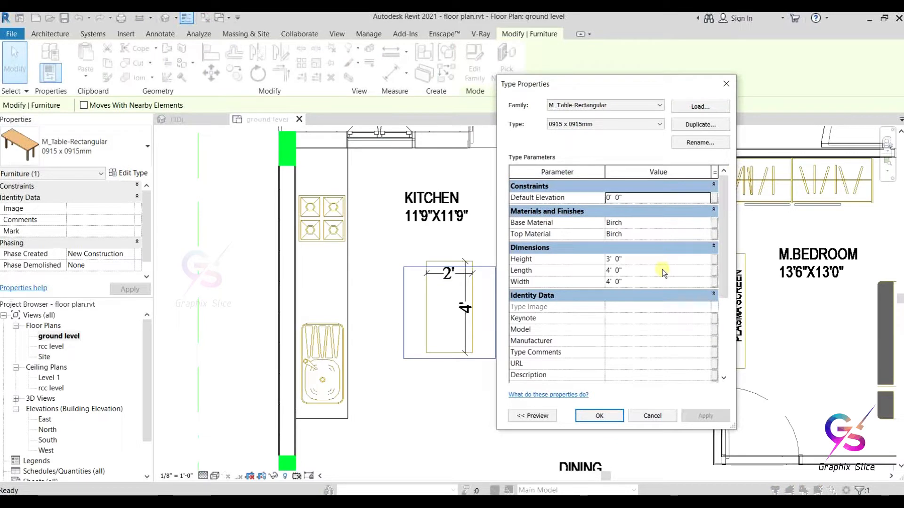
text(2)
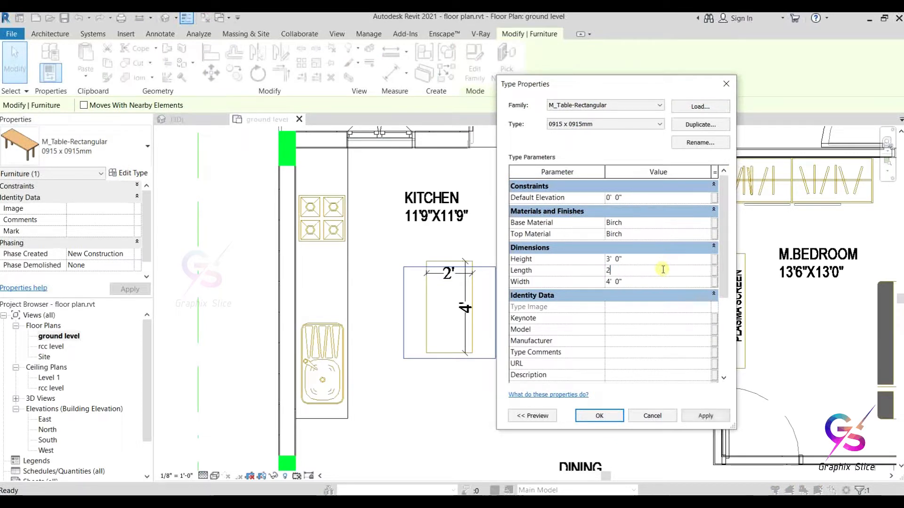
click(607, 414)
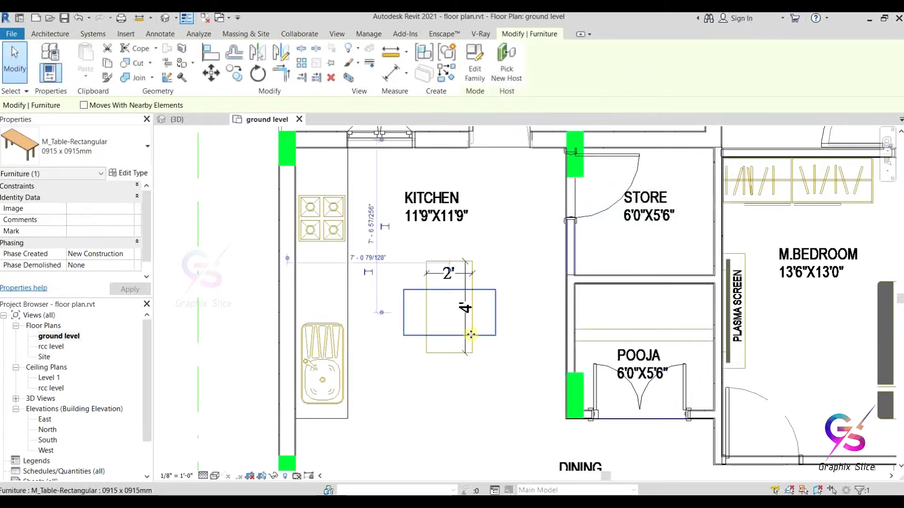
click(508, 328)
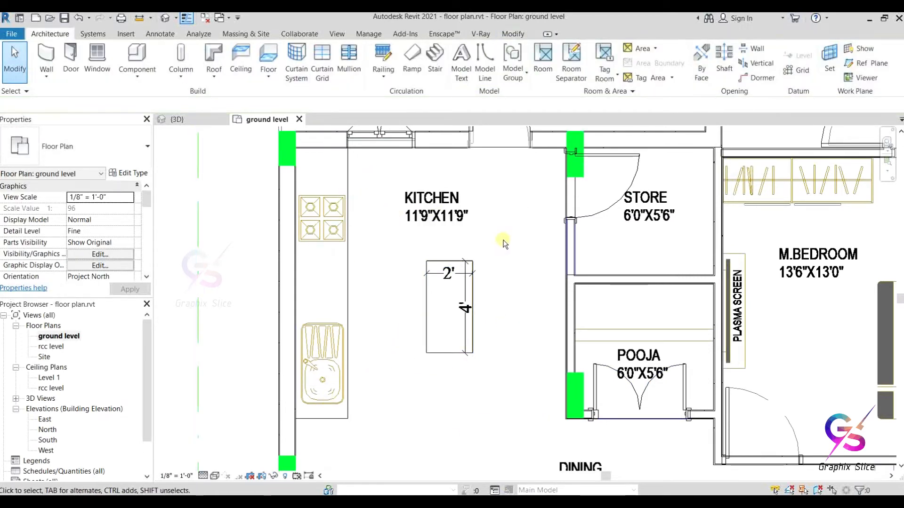
Start another component and browse the library for a family to load, opening the Specialty Equipment > Domestic folder.
mouse_move(503, 243)
middle_down()
mouse_move(518, 244)
mouse_move(516, 252)
middle_up()
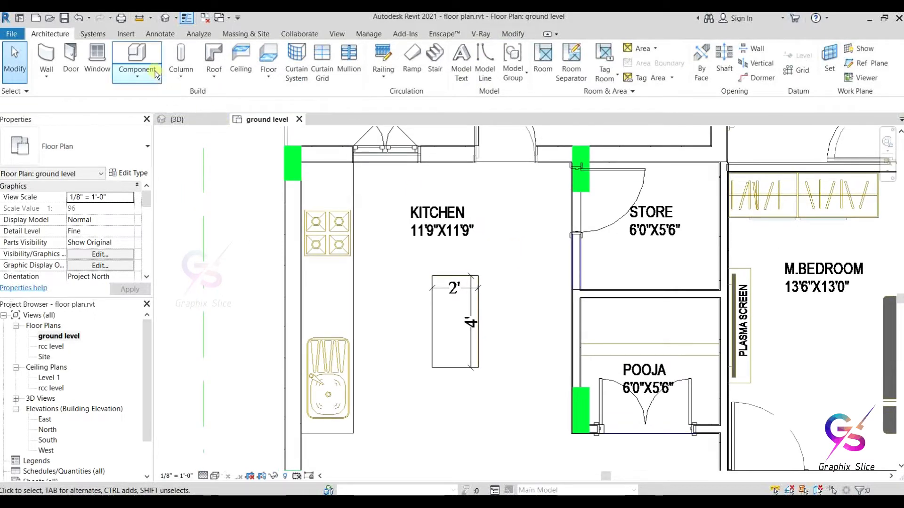
click(141, 61)
click(127, 174)
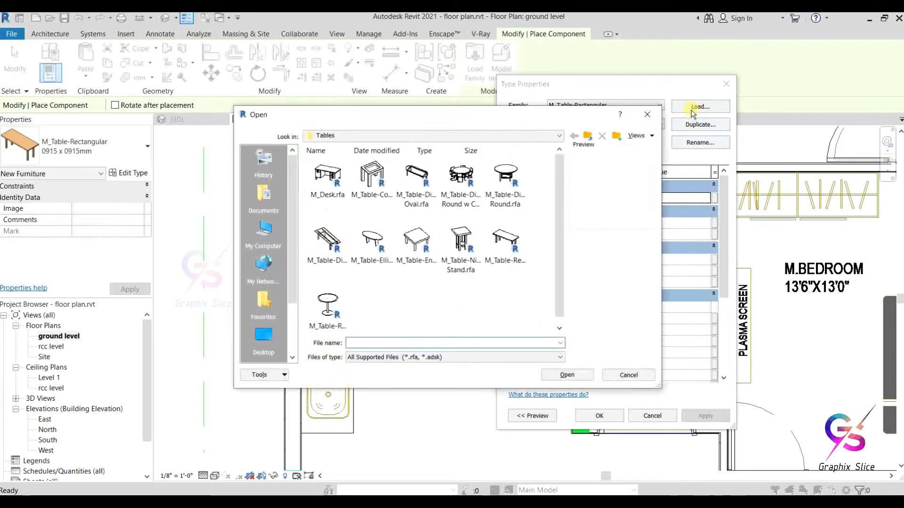
click(536, 137)
click(536, 137)
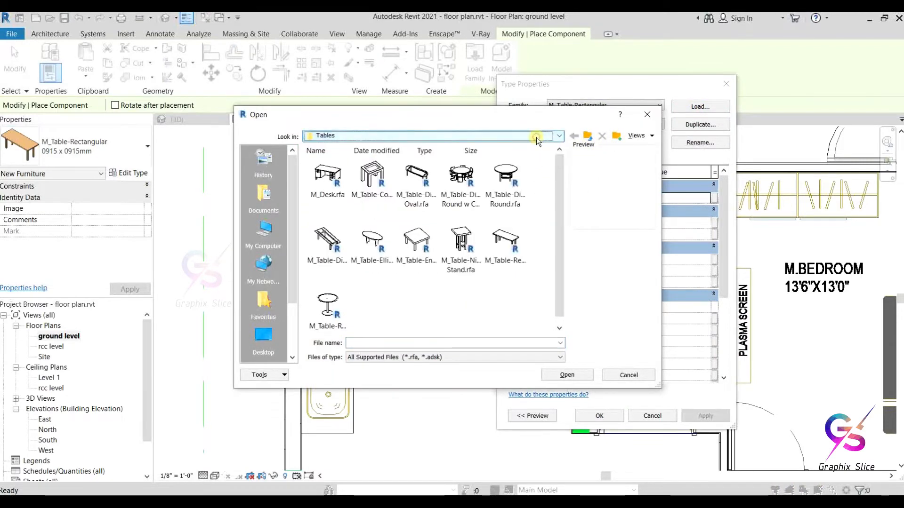
click(588, 137)
click(588, 137)
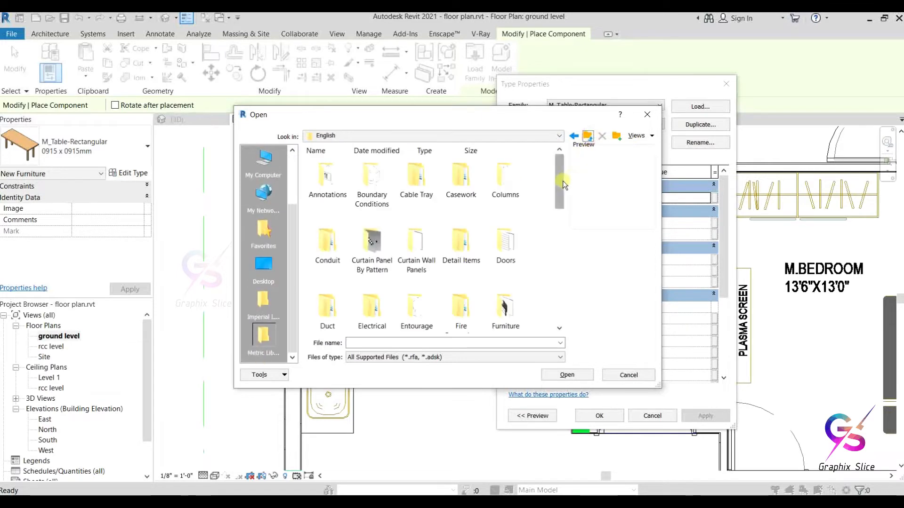
drag(563, 181, 556, 256)
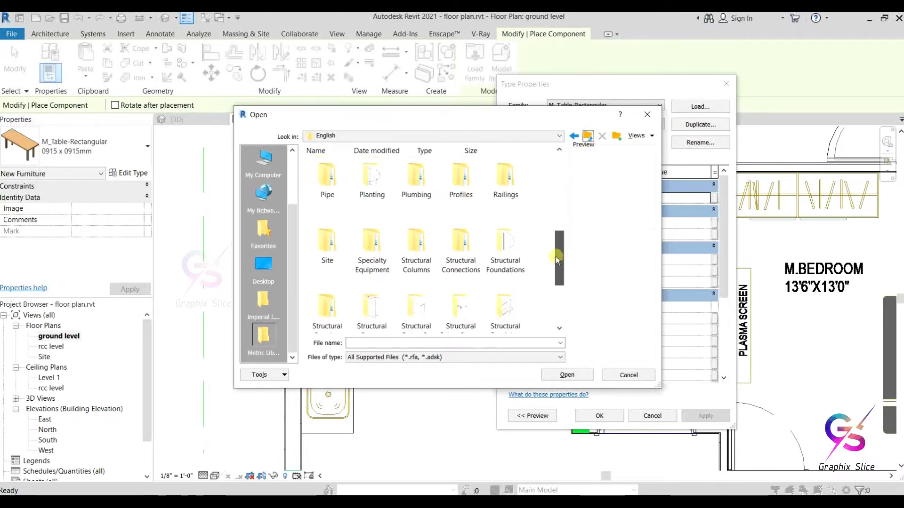
double_click(368, 243)
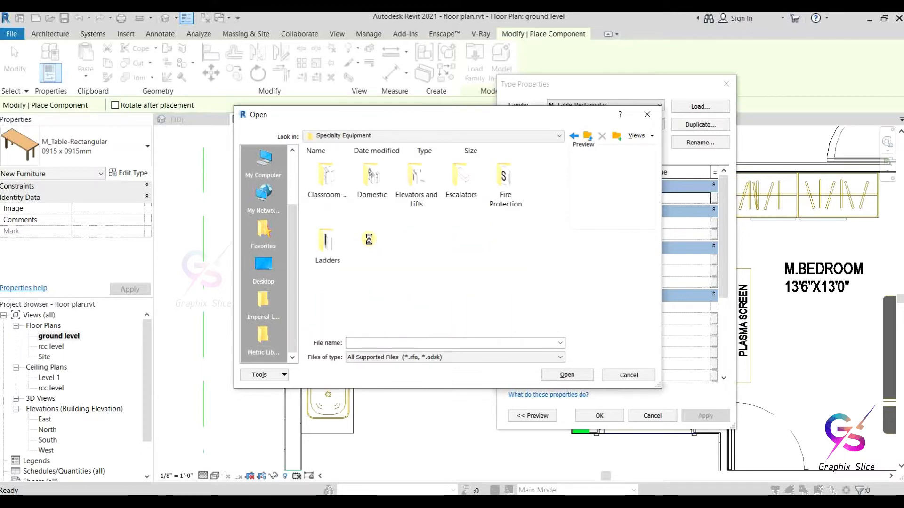
double_click(370, 183)
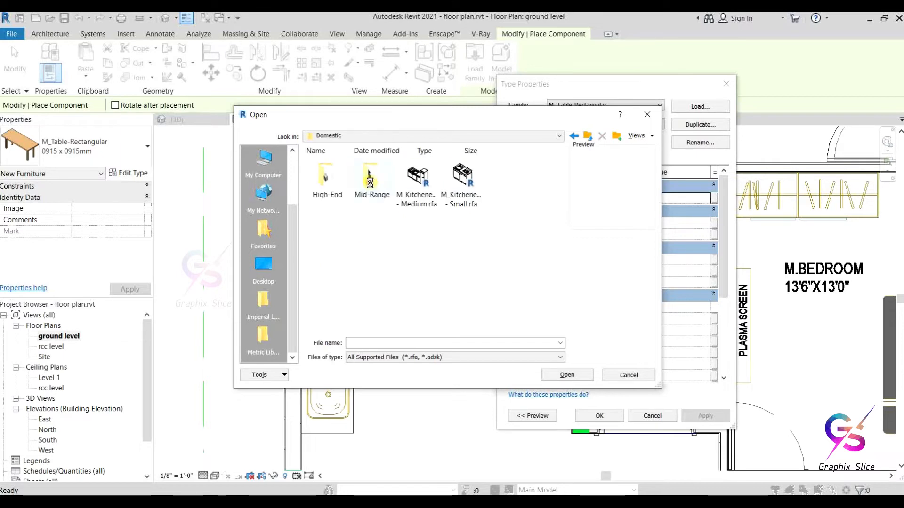
Look through the High-End and Mid-Range appliance folders, load the M_Kitchenette - Medium family from the Domestic folder and confirm its type.
click(410, 184)
double_click(326, 181)
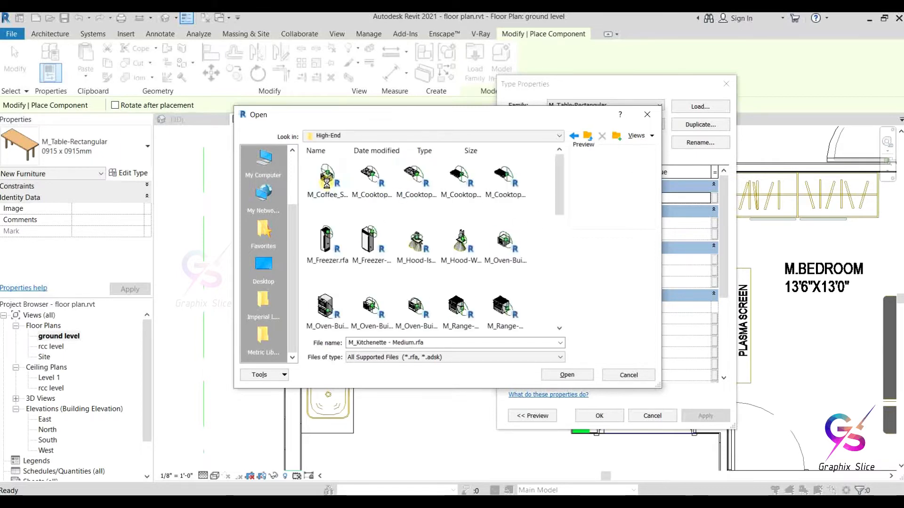
scroll(430, 238, down, 5)
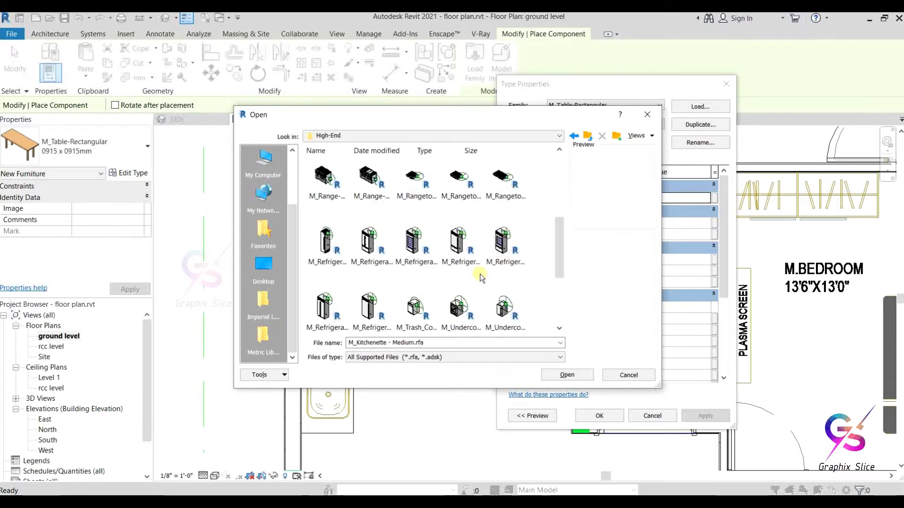
click(587, 136)
double_click(370, 181)
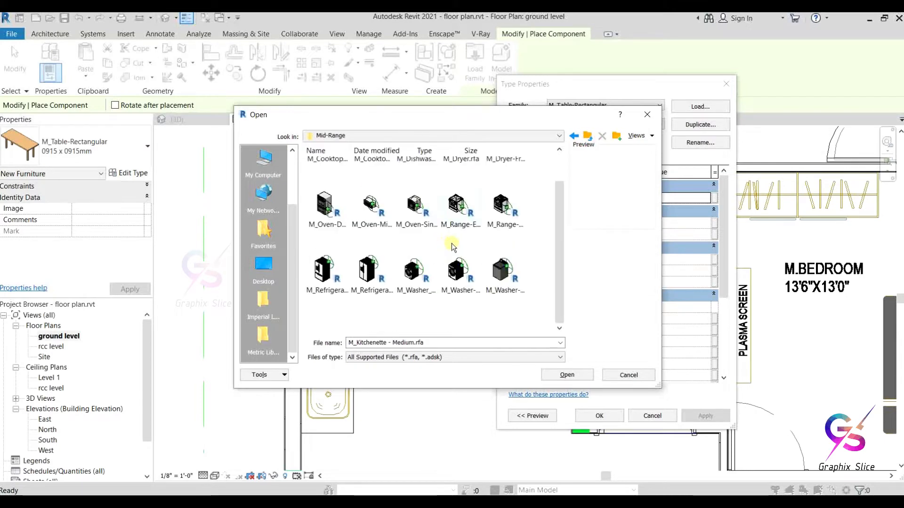
click(587, 136)
click(417, 179)
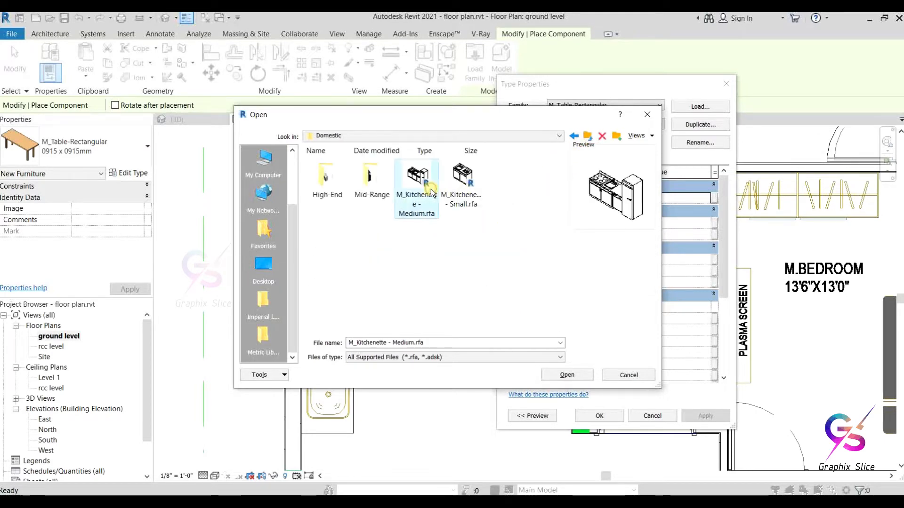
click(462, 181)
click(411, 201)
click(559, 372)
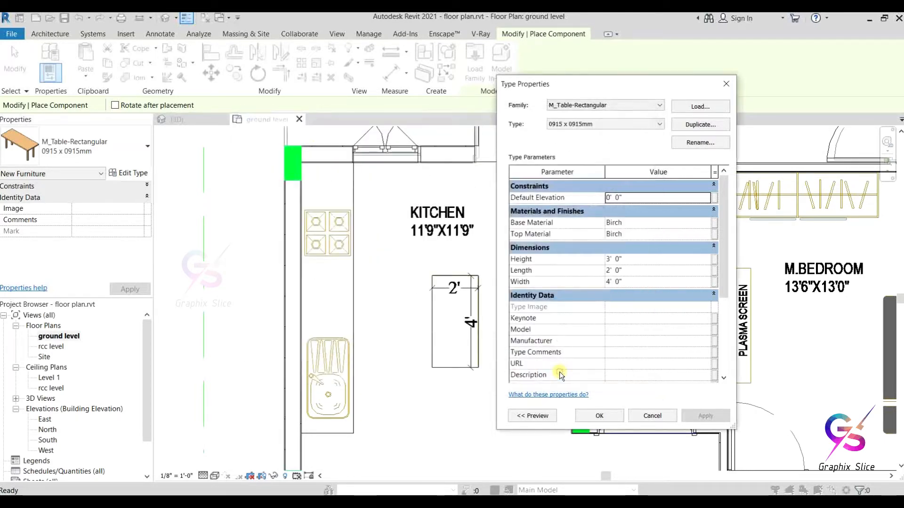
click(600, 416)
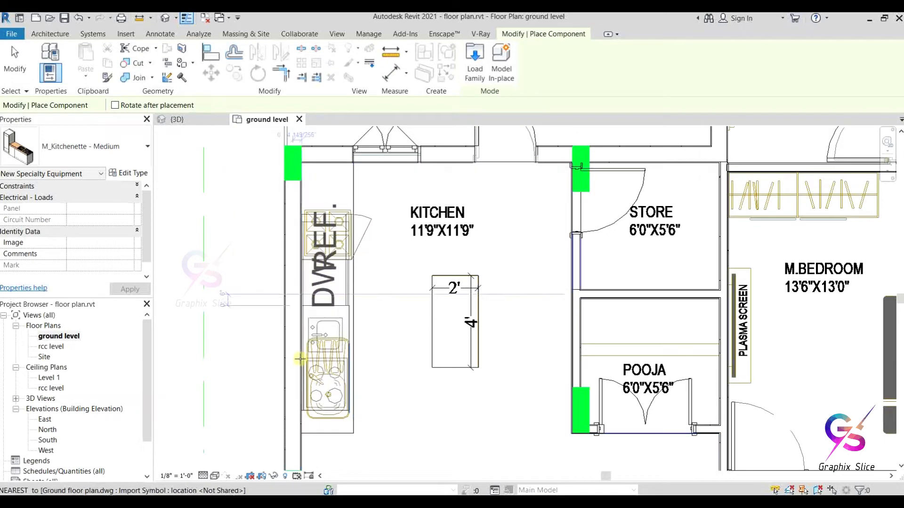
Place the M_Kitchenette - Medium against the kitchen's outer wall, over the drawn counter outline, and end placement.
click(300, 363)
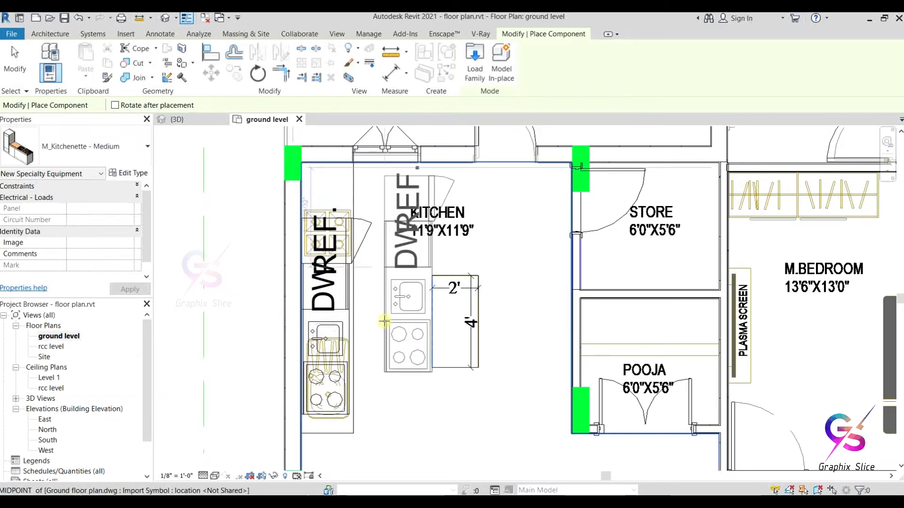
key(Escape)
Start another component and open the Furniture > Beds folder of the English metric library to load a family.
scroll(384, 321, down, 2)
middle_drag(408, 354, 293, 333)
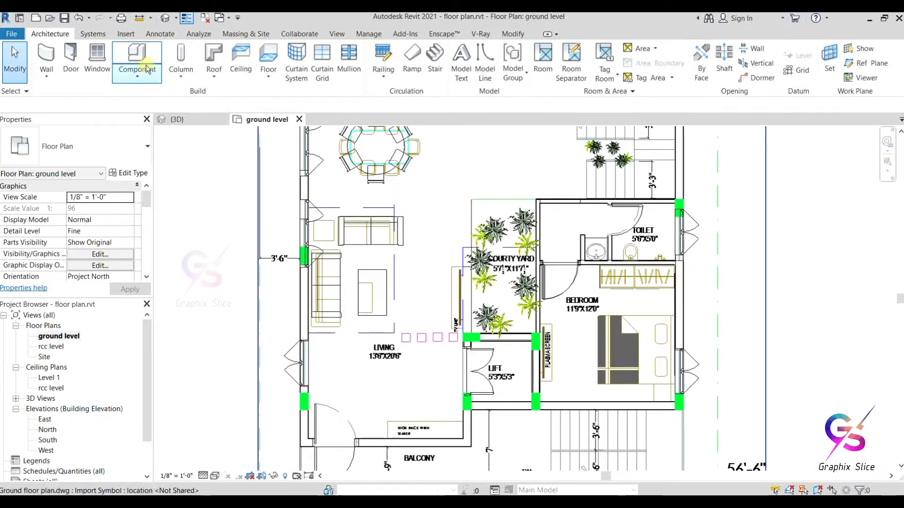
click(136, 57)
click(117, 173)
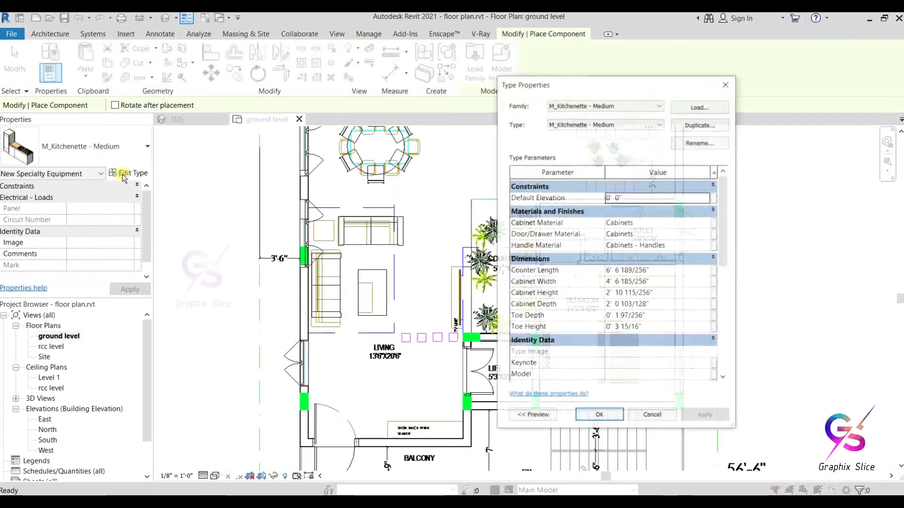
click(700, 106)
click(586, 137)
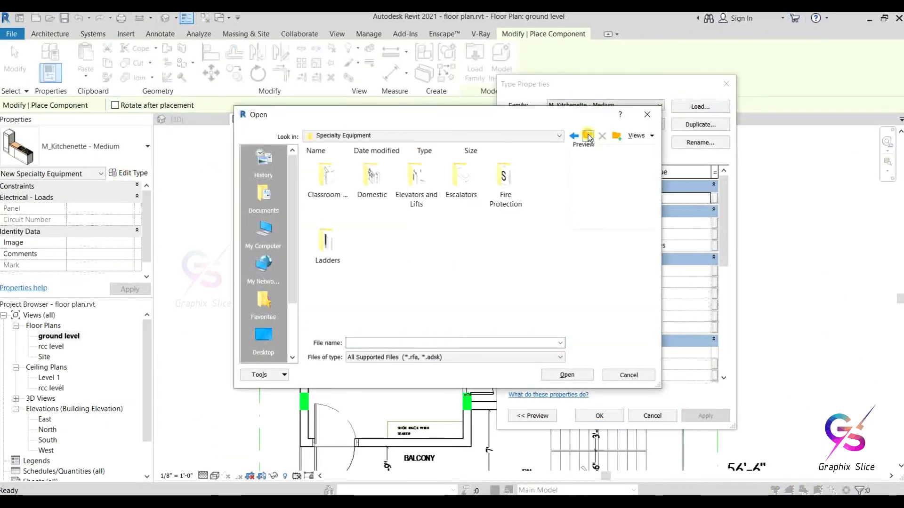
click(586, 137)
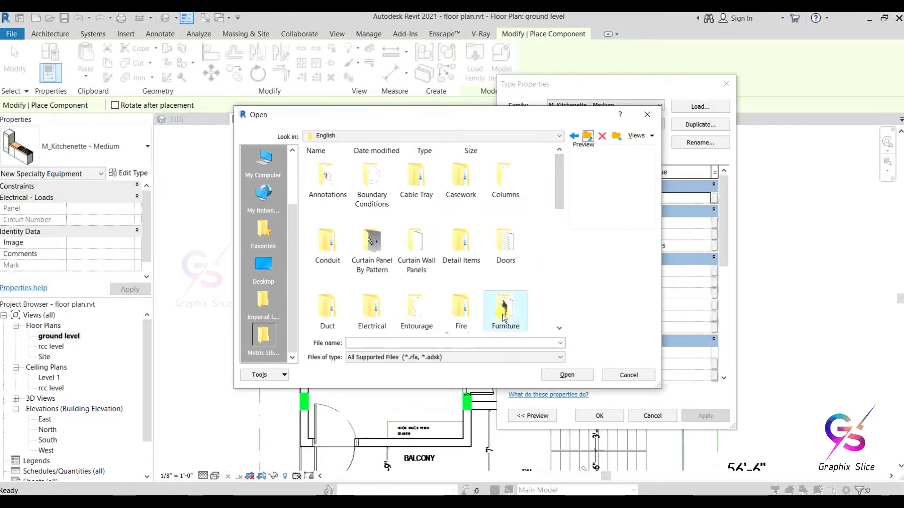
double_click(502, 314)
double_click(336, 183)
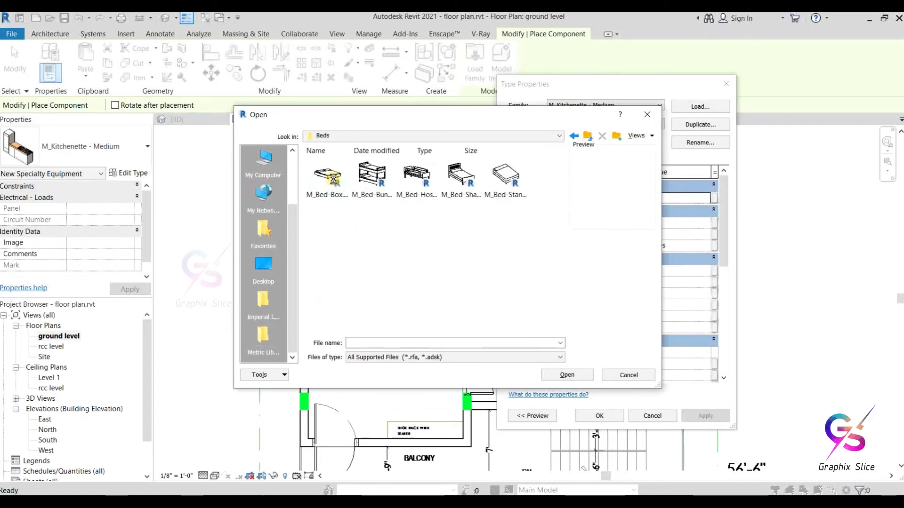
Compare the bed families, load M_Bed-Standard and accept its 0965 x 1905mm - Twin type.
click(504, 177)
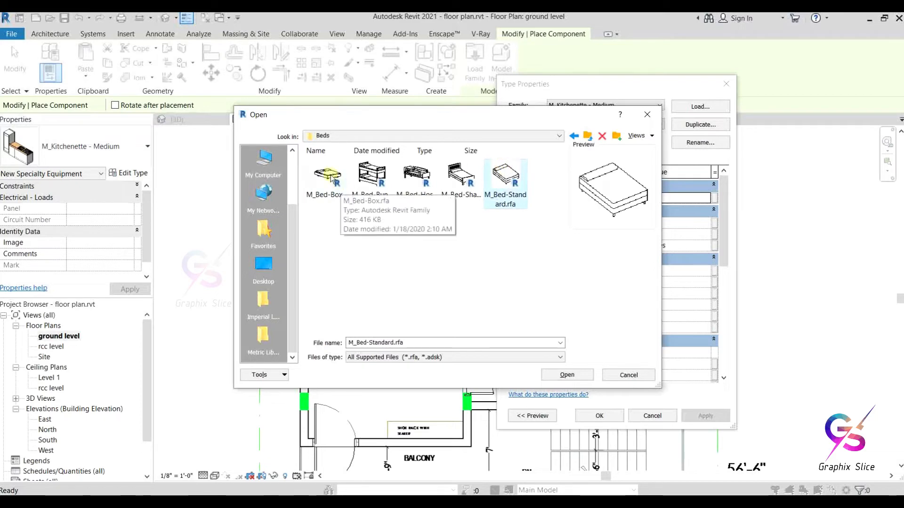
click(327, 177)
click(490, 183)
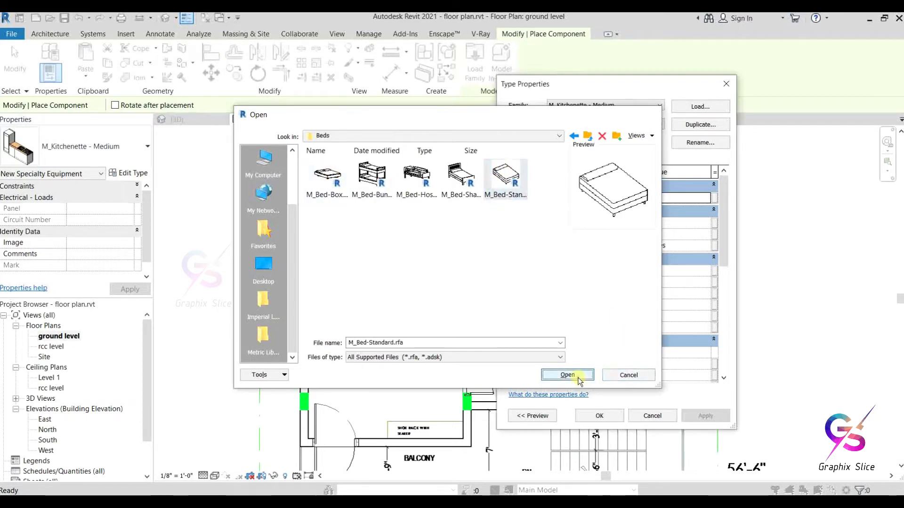
click(578, 374)
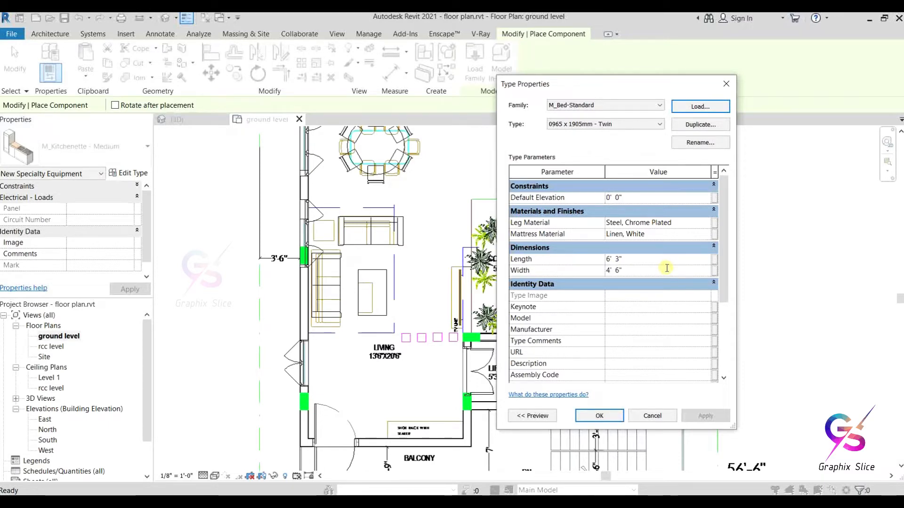
click(590, 415)
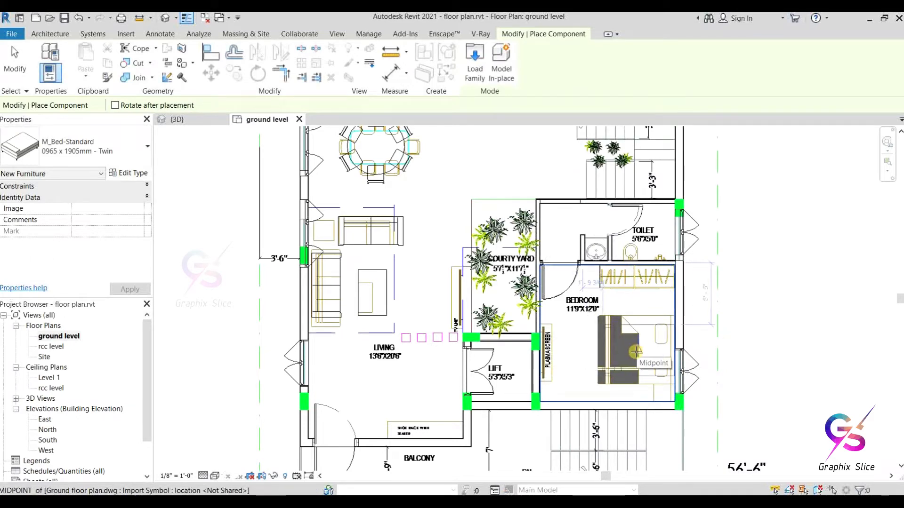
Place the twin bed over the bed outlines in BEDROOM and M.BEDROOM, turning the M.BEDROOM bed's head toward the outer wall.
click(636, 351)
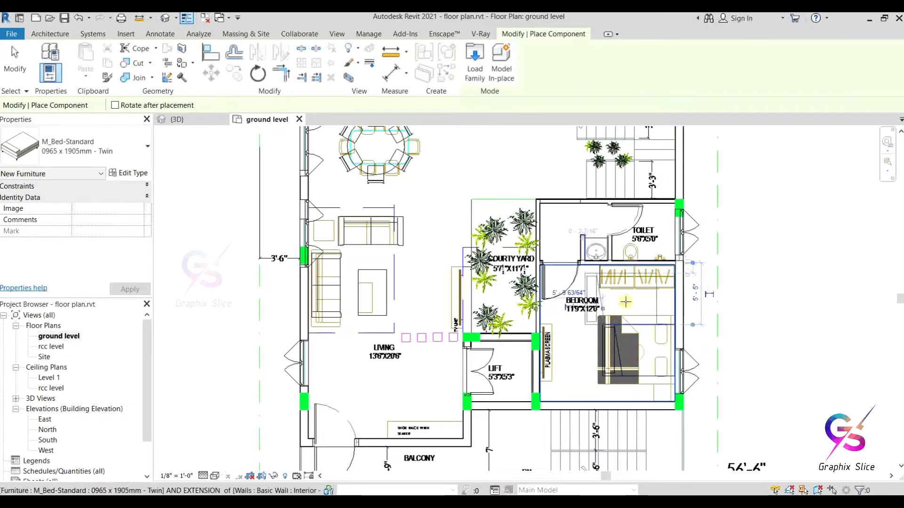
middle_drag(625, 303, 620, 460)
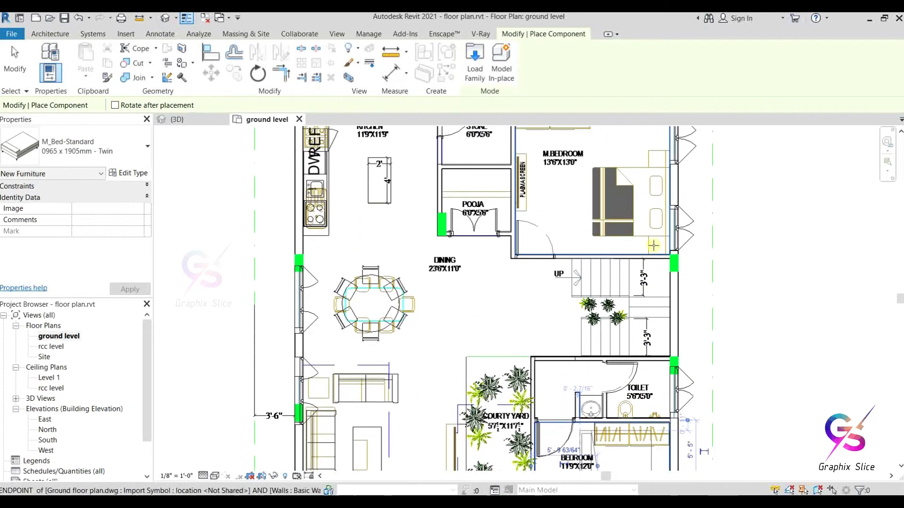
click(637, 200)
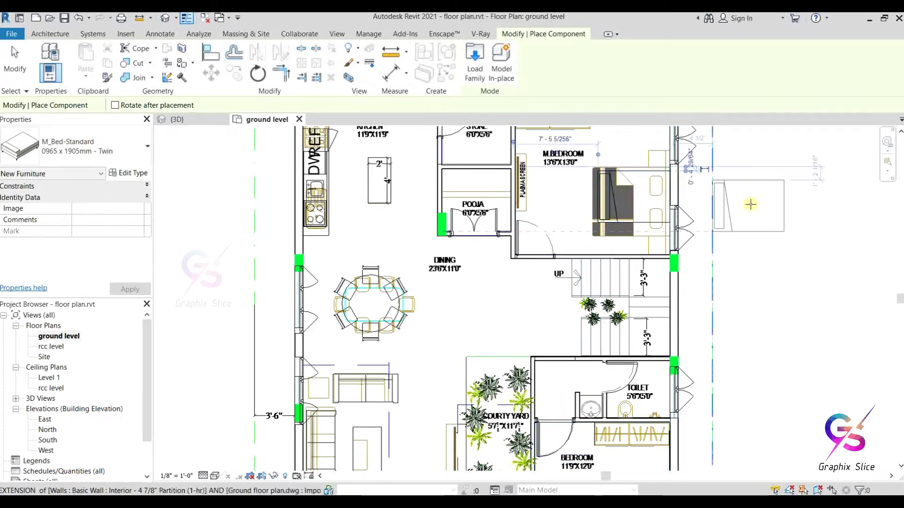
right_click(772, 221)
click(776, 222)
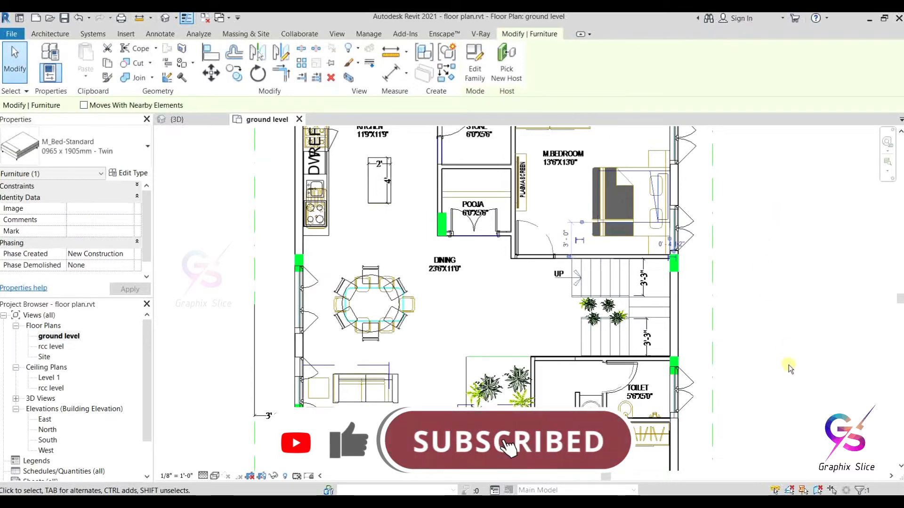
middle_drag(789, 365, 724, 184)
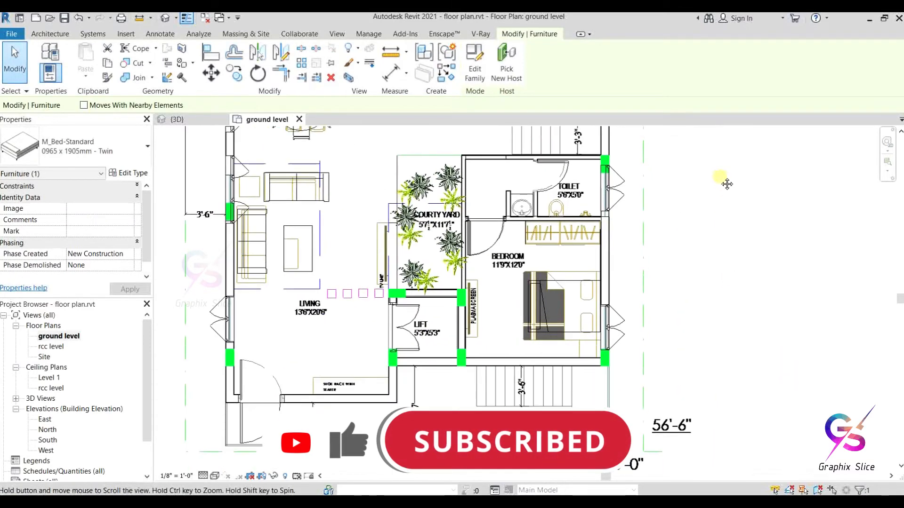
click(702, 284)
Look through the Furniture library's Storage folder and the M_TV - Flat Screen family for further items, and close it without loading anything.
middle_drag(691, 280, 706, 328)
middle_drag(722, 272, 721, 427)
middle_drag(710, 295, 751, 385)
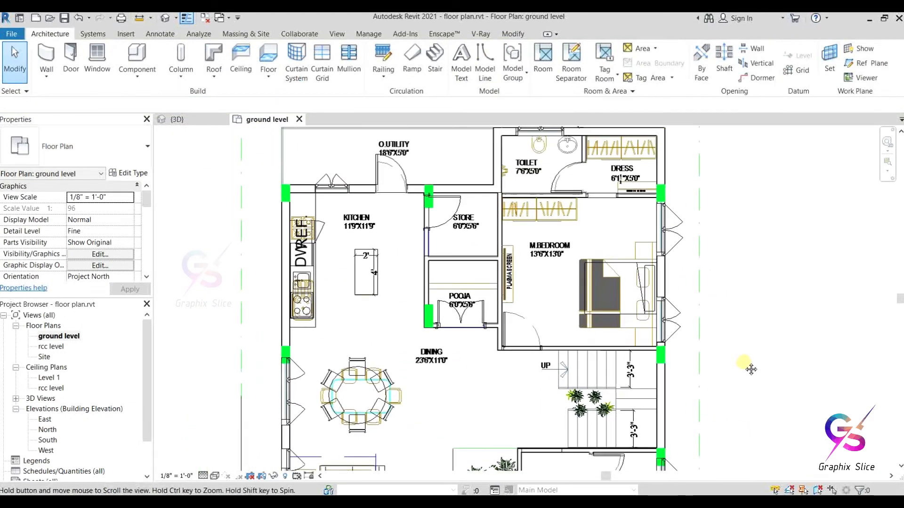
click(147, 54)
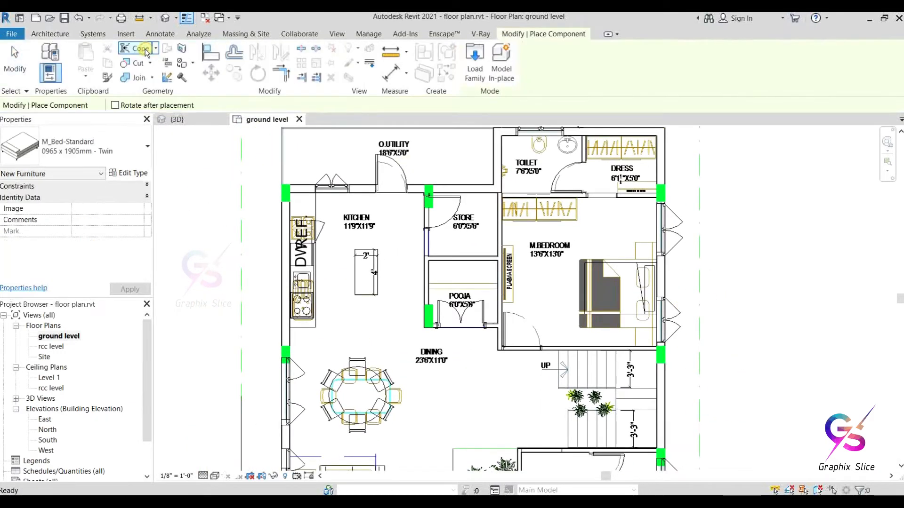
click(128, 172)
click(701, 107)
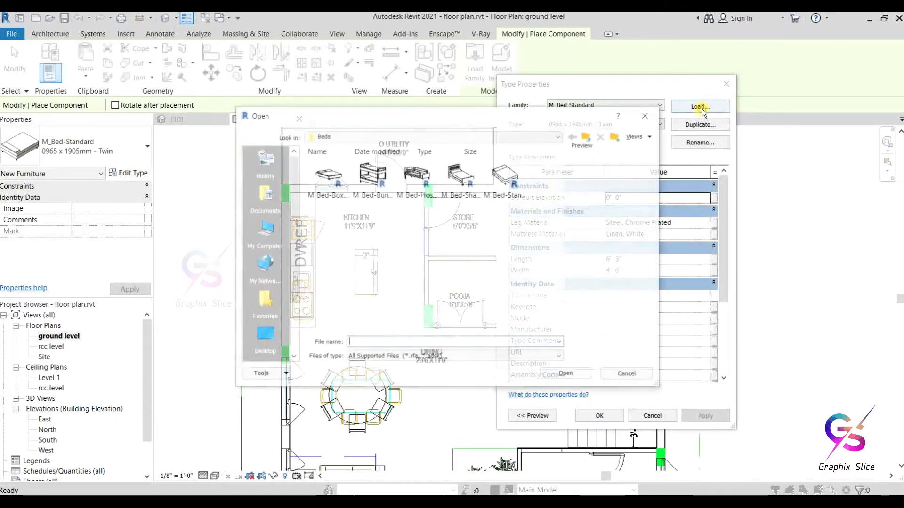
click(587, 136)
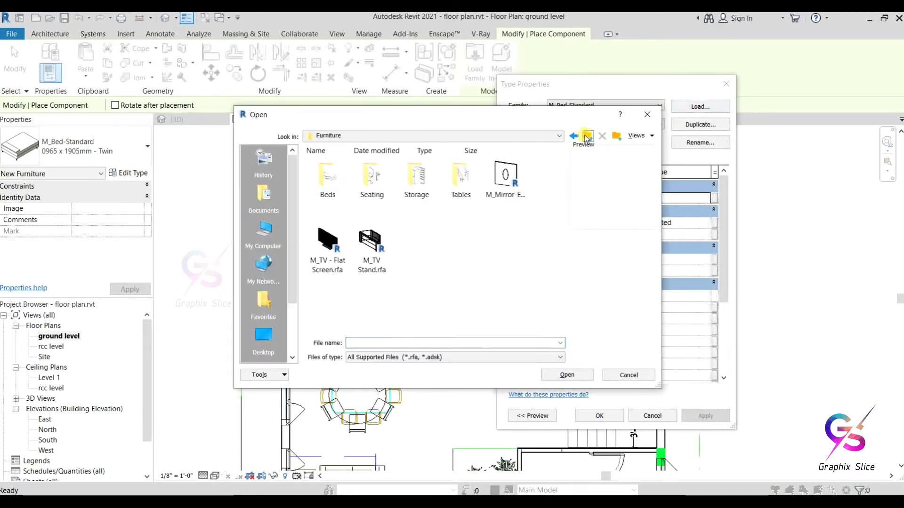
double_click(423, 183)
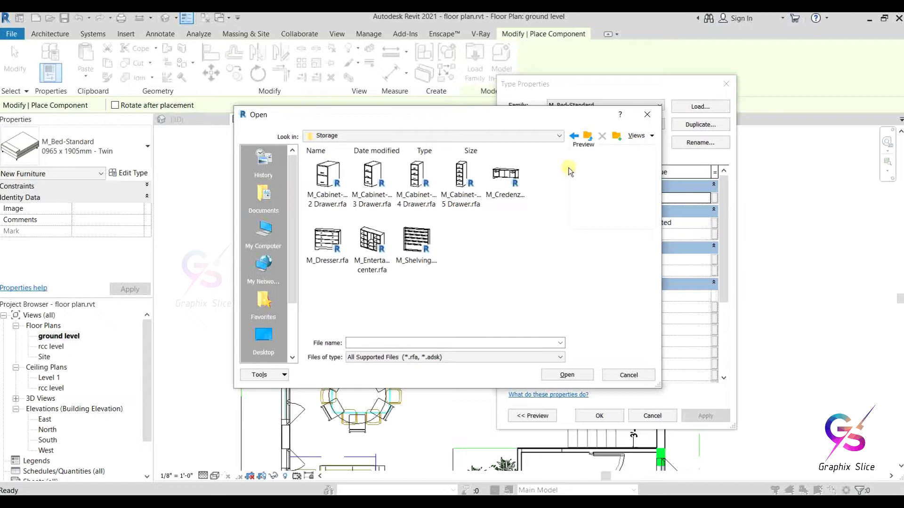
click(587, 137)
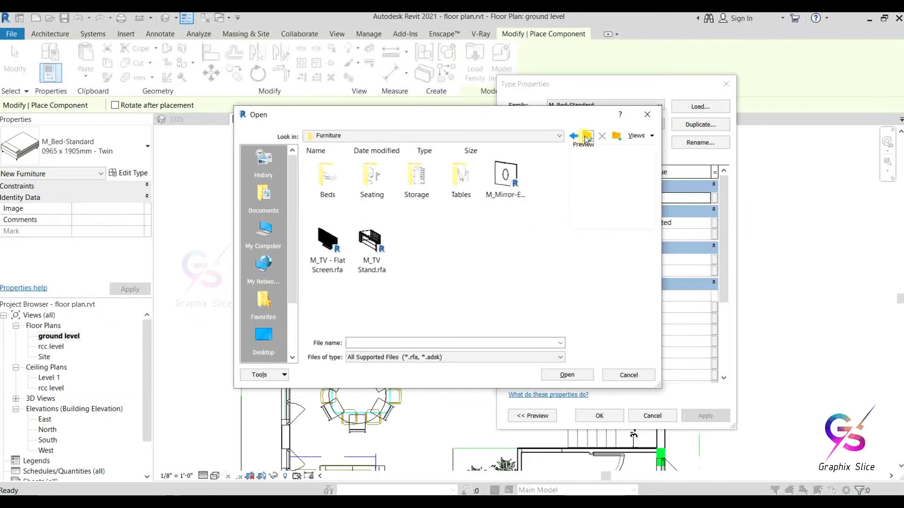
click(322, 245)
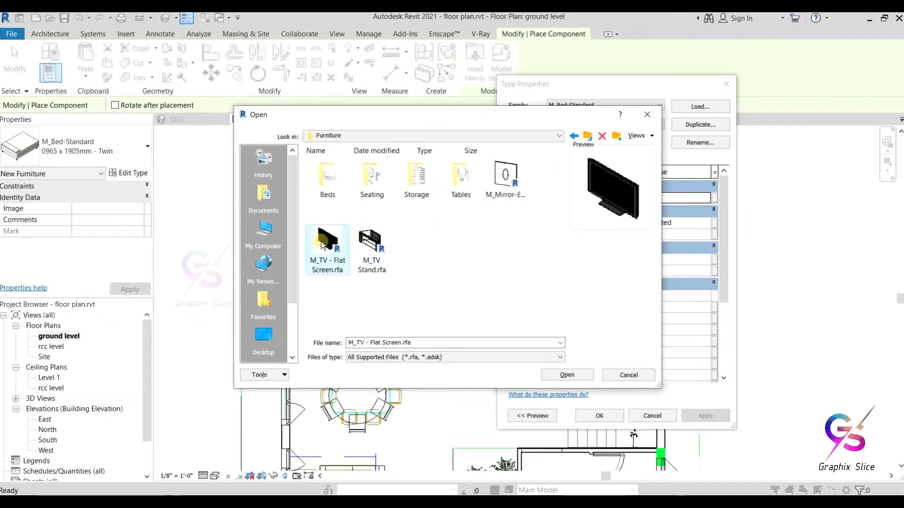
click(647, 114)
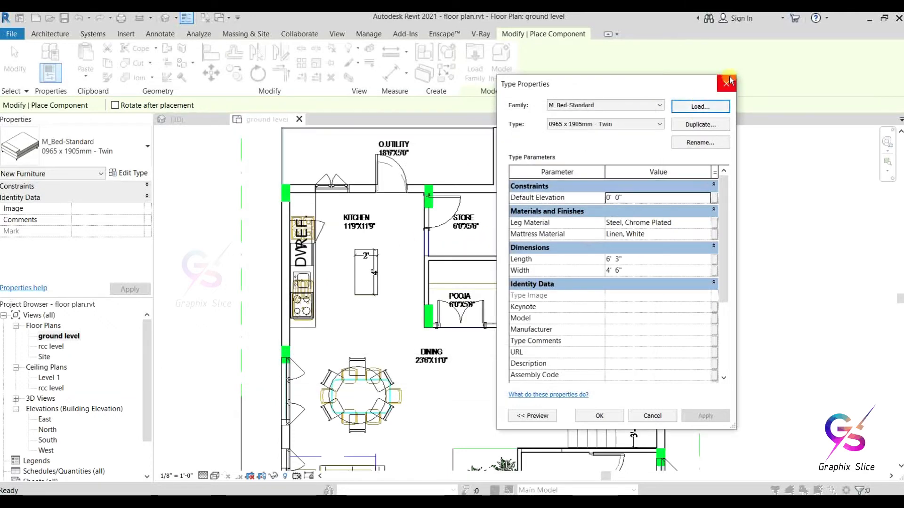
click(726, 83)
click(252, 121)
Start another component and open the library's Plumbing > MEP > Fixtures > Water Closets folder to load a family.
click(137, 52)
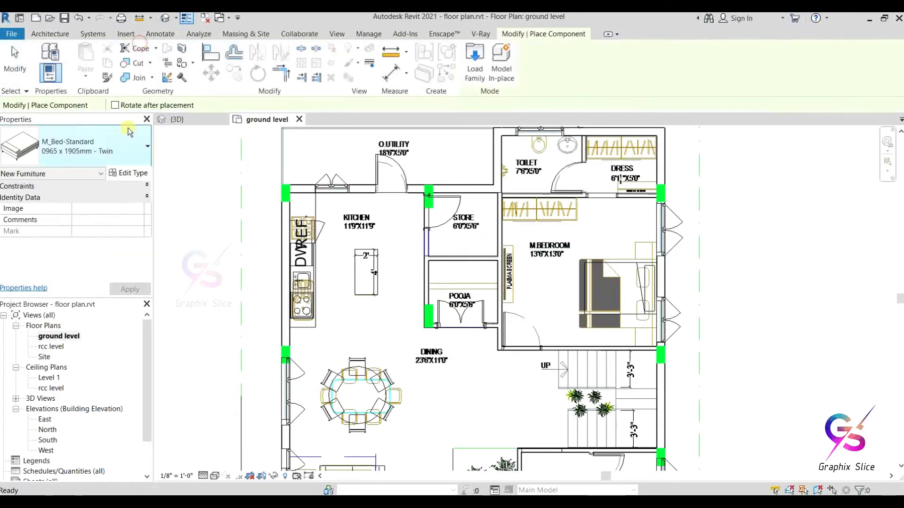
click(127, 172)
click(690, 107)
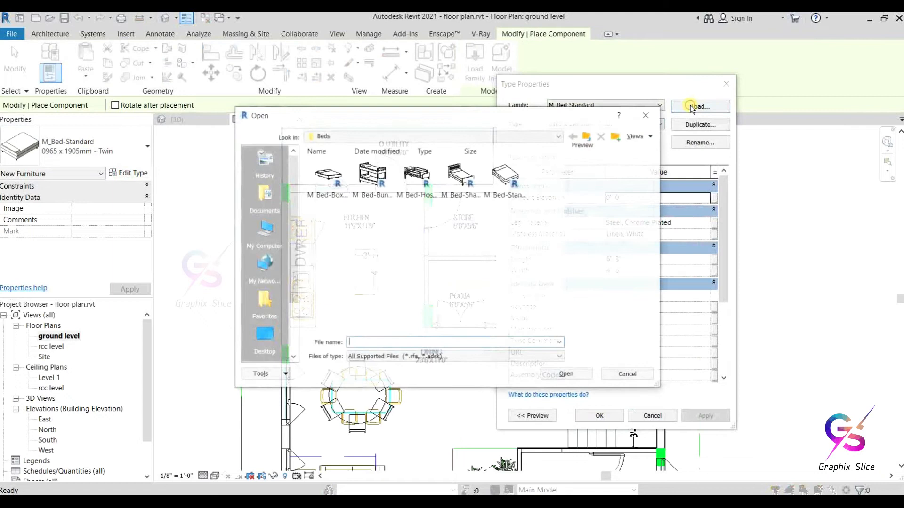
click(589, 140)
click(589, 138)
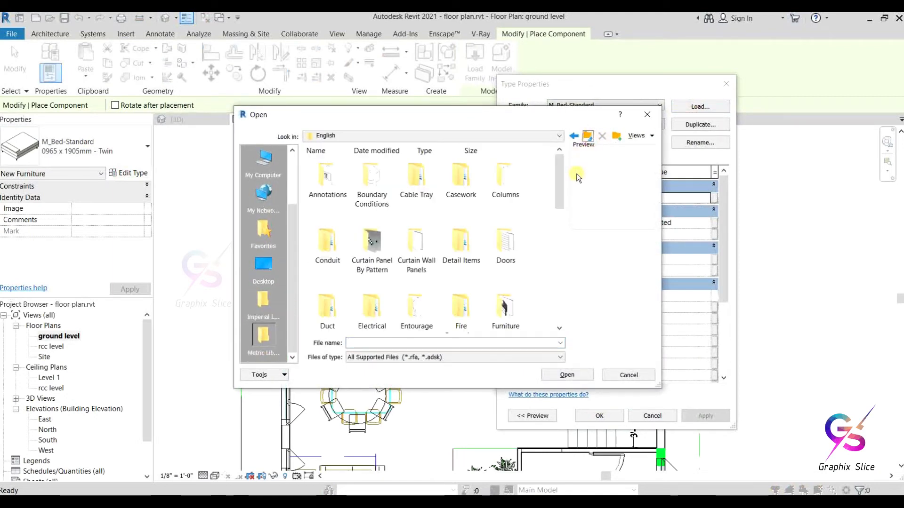
drag(561, 175, 560, 239)
double_click(413, 231)
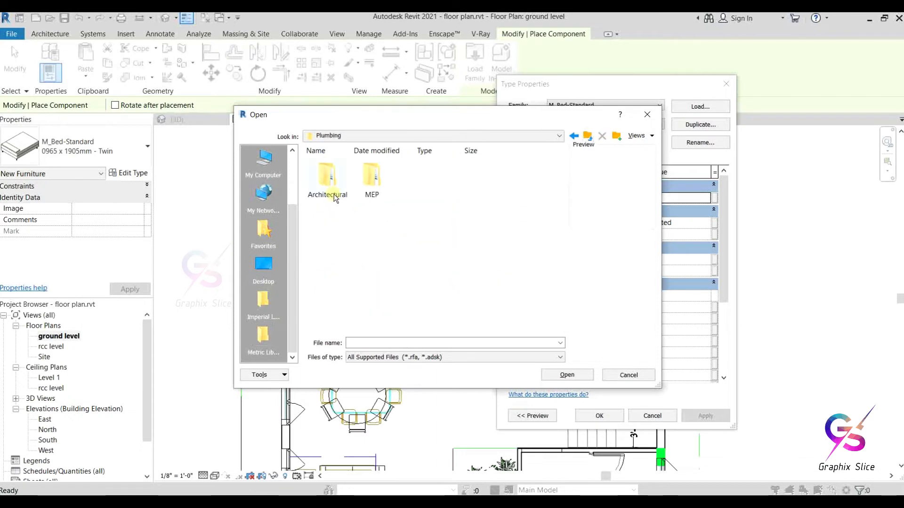
double_click(372, 181)
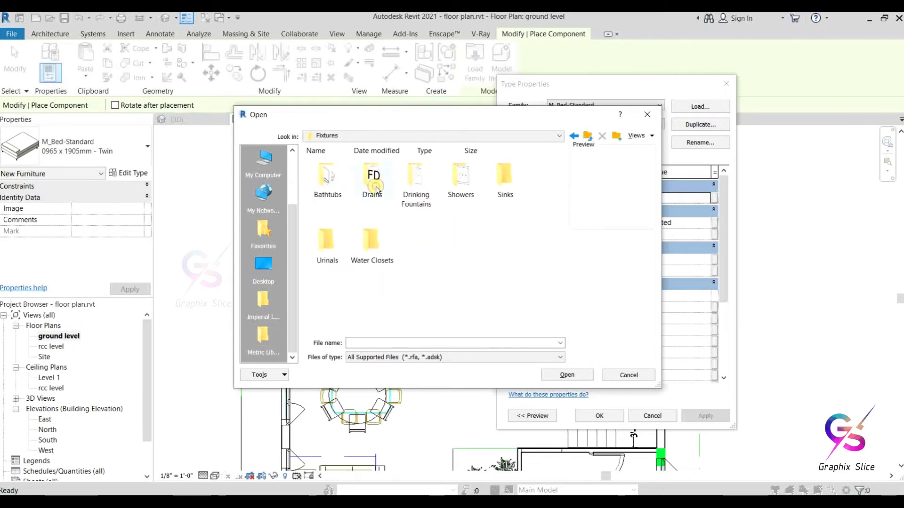
double_click(372, 249)
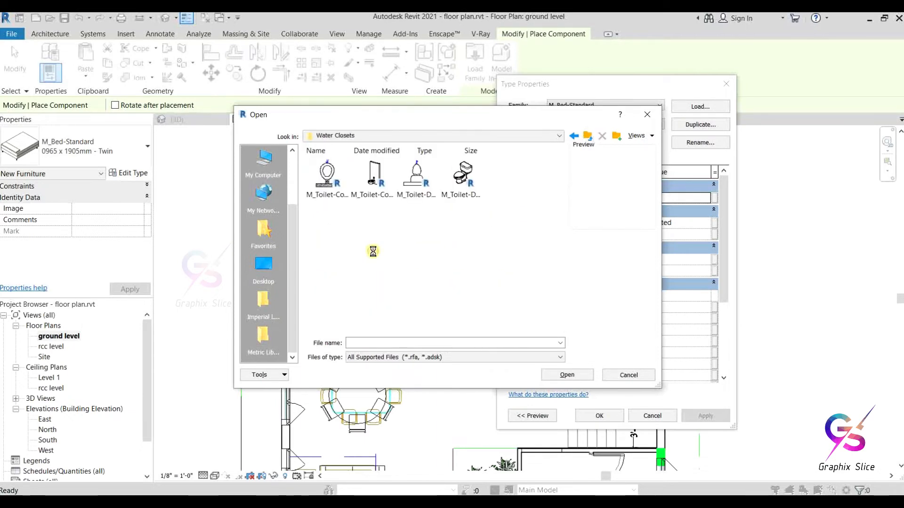
Load the M_Toilet-Domestic-3D family and accept its type for placement.
click(452, 189)
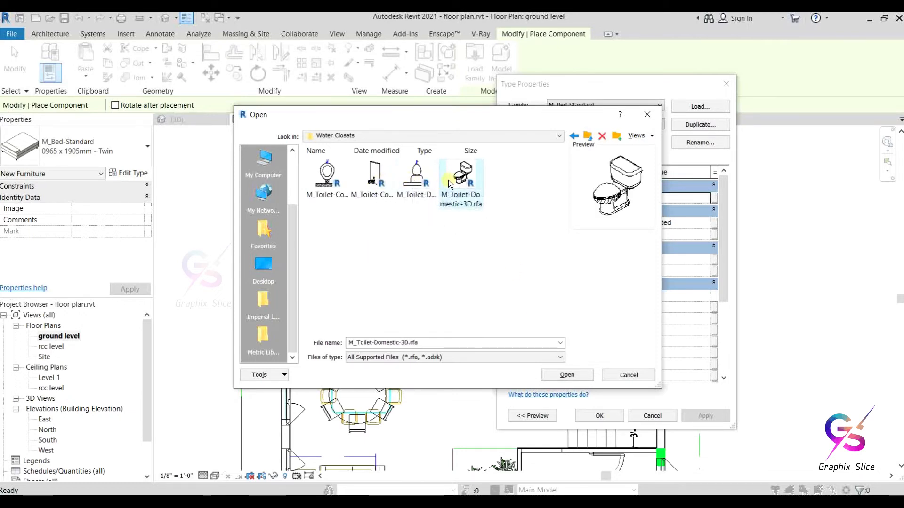
click(569, 375)
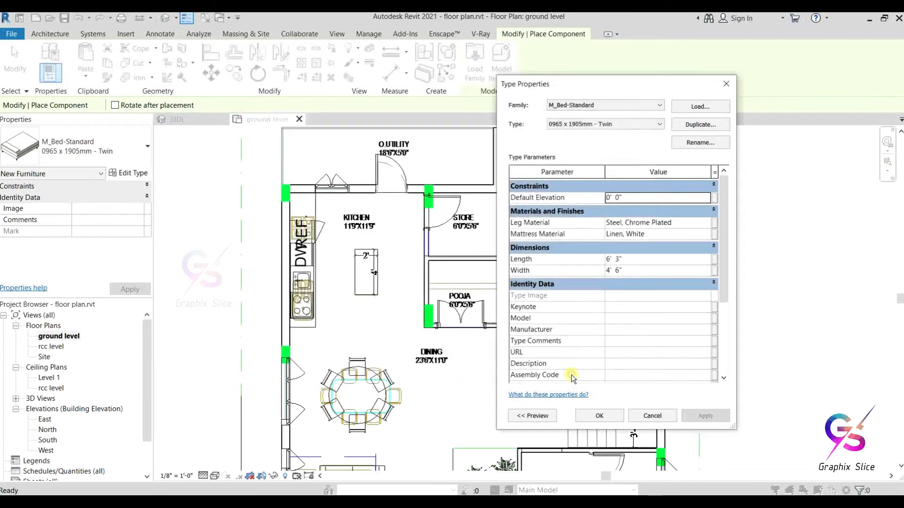
click(629, 199)
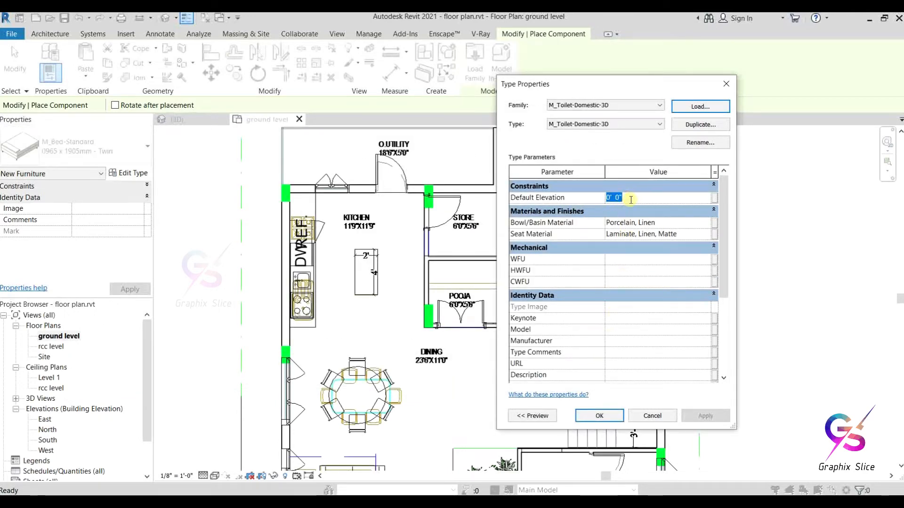
click(594, 416)
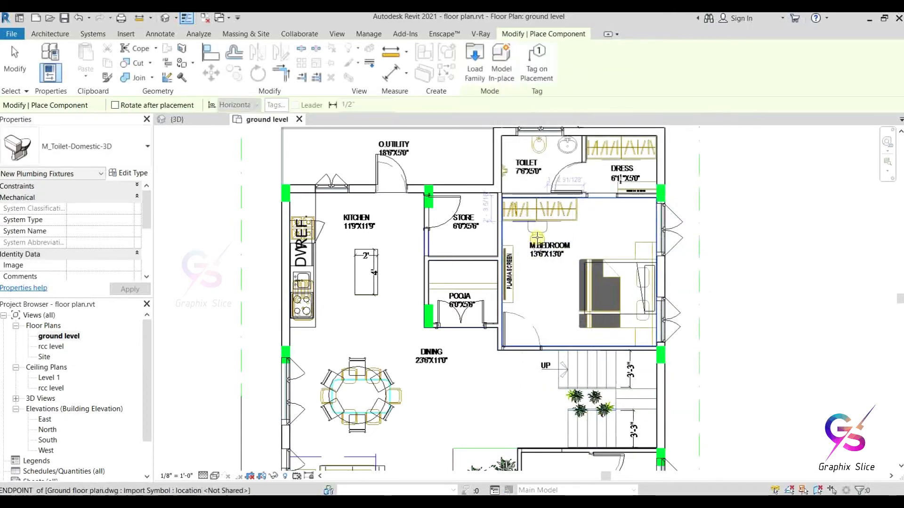
Place the M_Toilet-Domestic-3D over the water closet outline below the window in the 7'6" x 5'0" TOILET.
middle_drag(538, 239, 533, 342)
scroll(532, 263, up, 5)
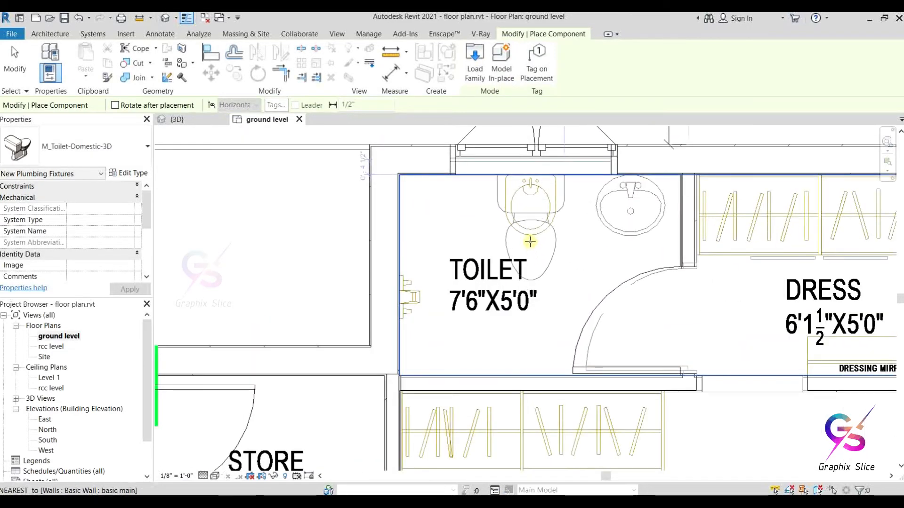
click(530, 242)
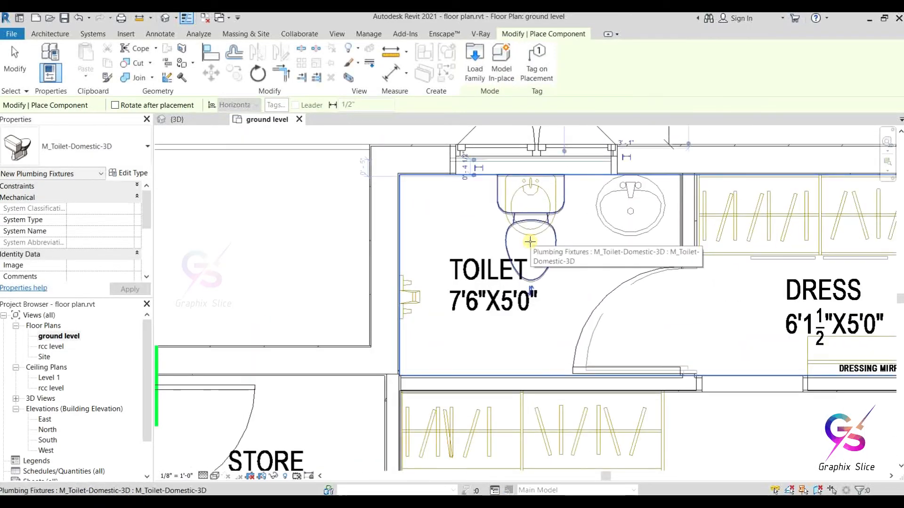
Place a second M_Toilet-Domestic-3D over the water closet outline in the 5'6" x 5'0" TOILET and end placement.
scroll(530, 241, down, 6)
scroll(579, 275, up, 4)
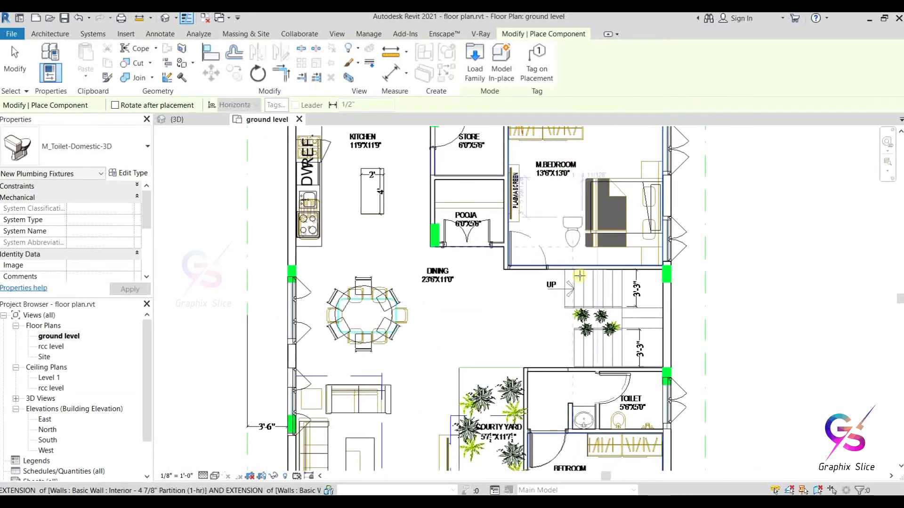
middle_drag(600, 357, 571, 283)
scroll(600, 351, up, 4)
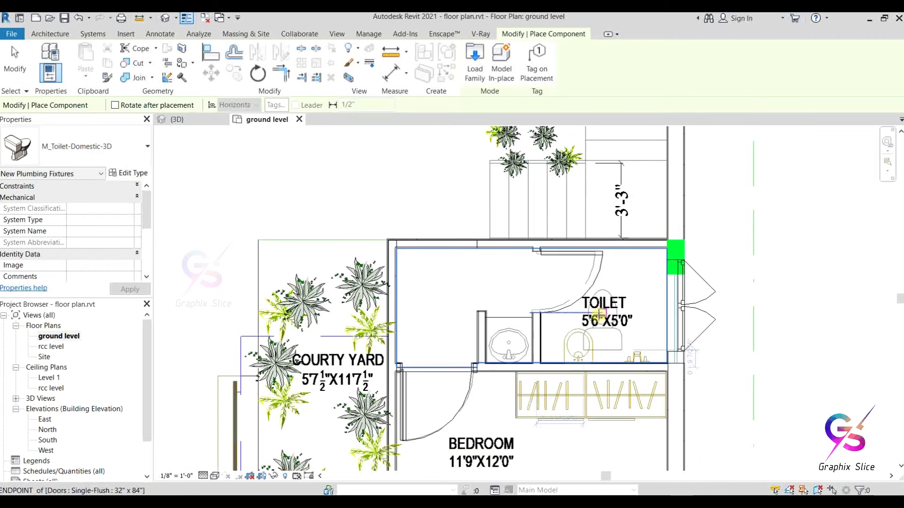
click(580, 324)
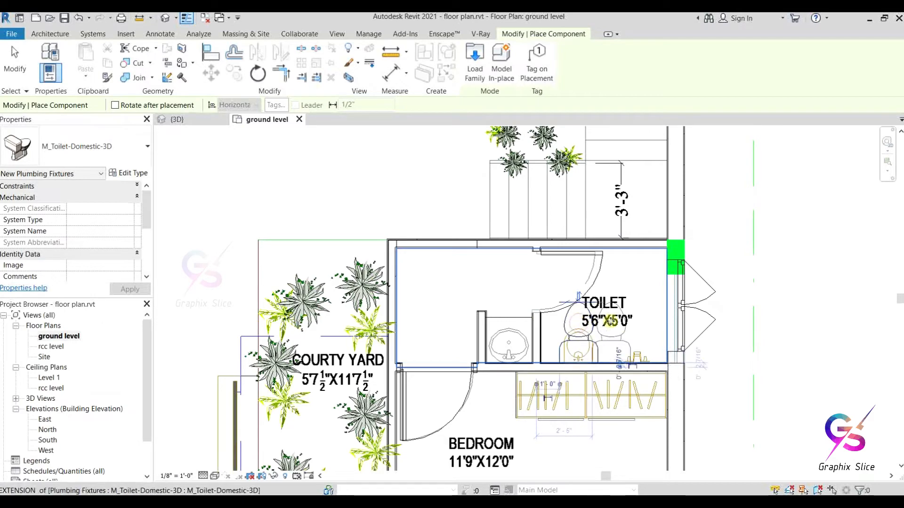
key(Escape)
scroll(607, 325, down, 3)
In the default 3D view, shift the toilet of the 5'6" x 5'0" TOILET slightly toward the exterior window wall.
click(164, 17)
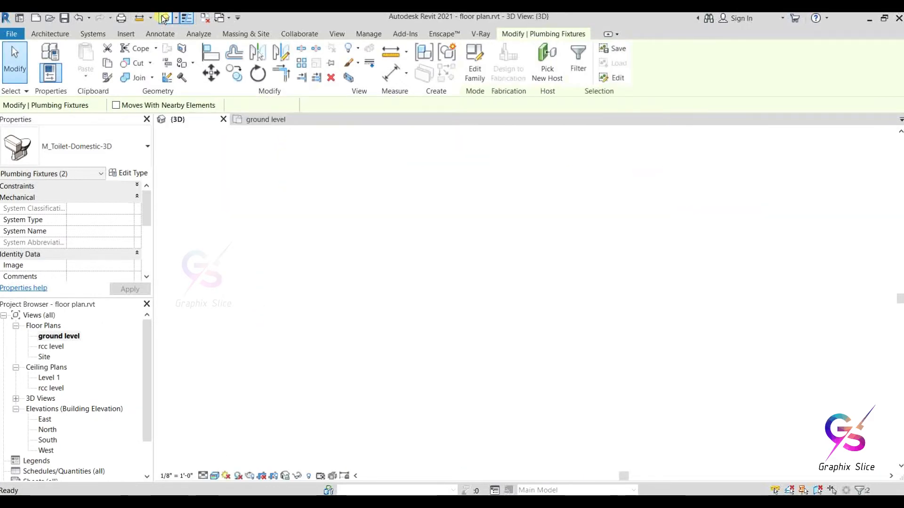
click(733, 346)
shift+middle_drag(732, 347, 285, 462)
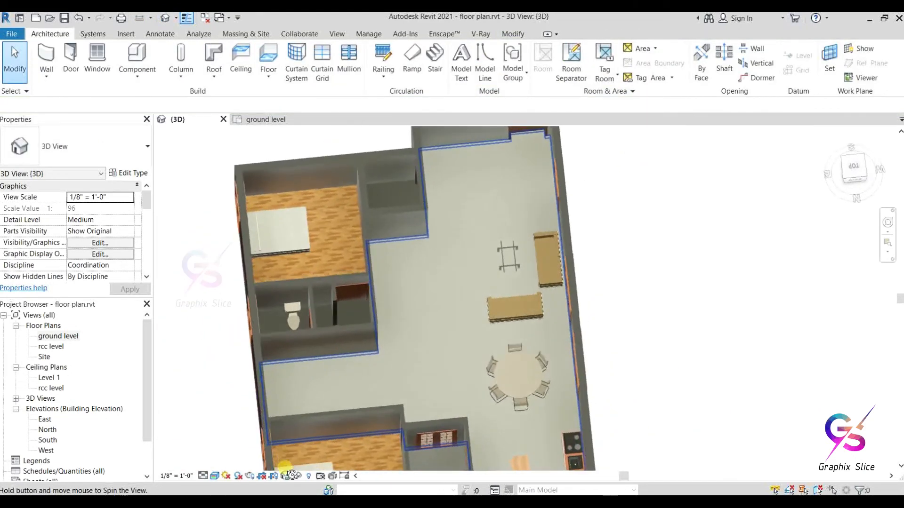
scroll(265, 343, up, 3)
scroll(265, 292, up, 4)
click(380, 223)
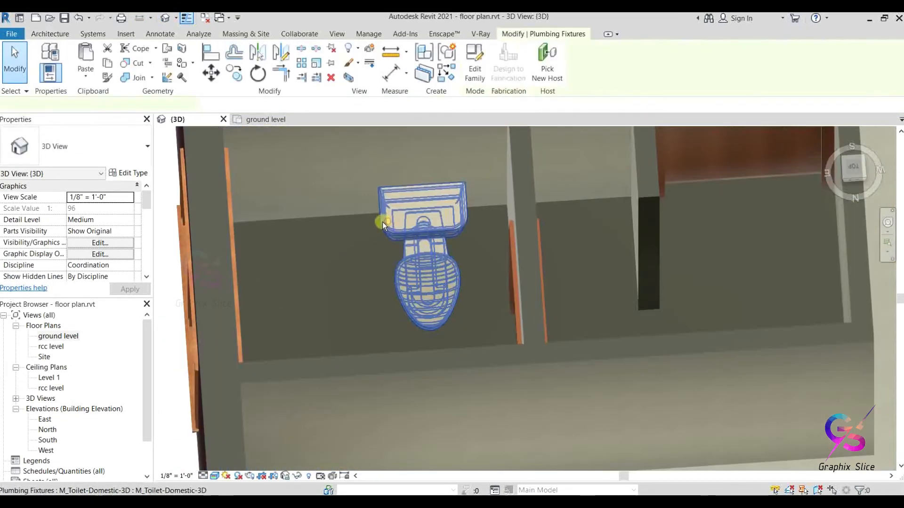
drag(383, 219, 361, 217)
scroll(362, 218, down, 3)
click(699, 205)
Inspect the furnished house in 3D from several angles and from directly above.
scroll(521, 229, down, 3)
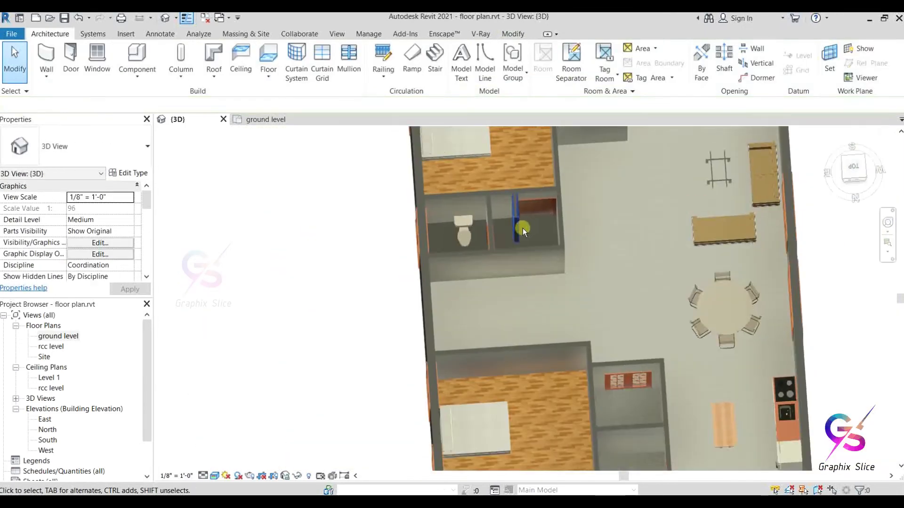
shift+middle_drag(377, 346, 690, 234)
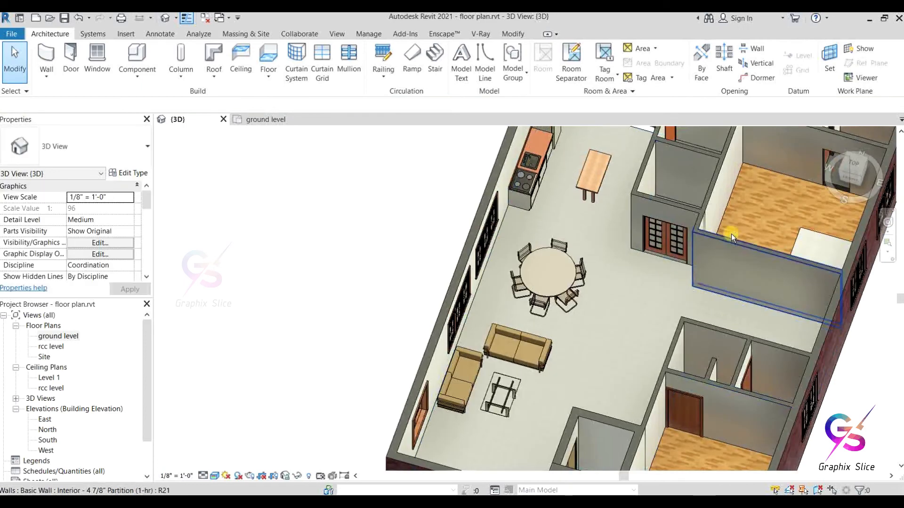
scroll(731, 234, down, 4)
shift+middle_drag(523, 268, 544, 394)
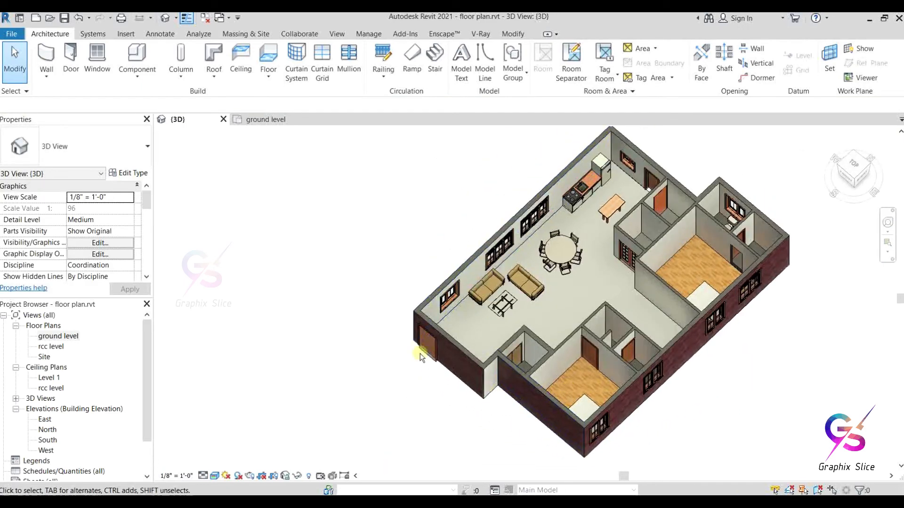
click(855, 166)
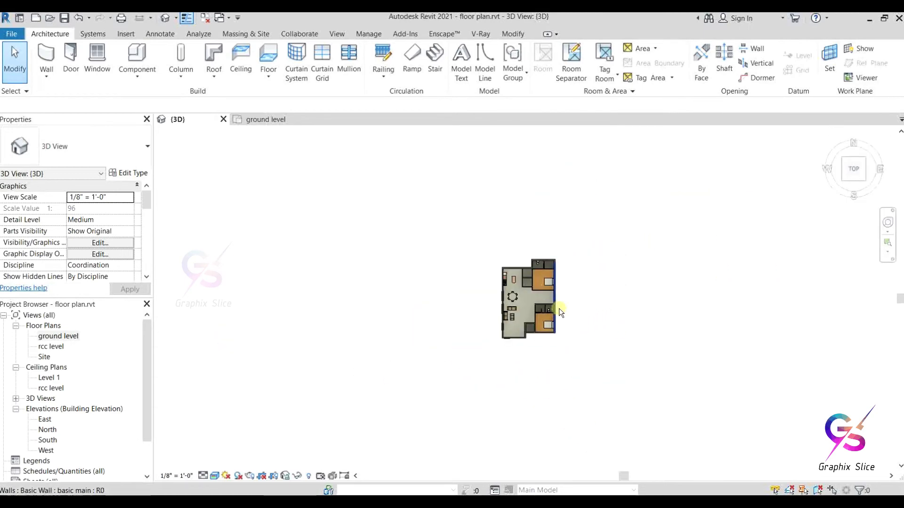
scroll(413, 293, down, 2)
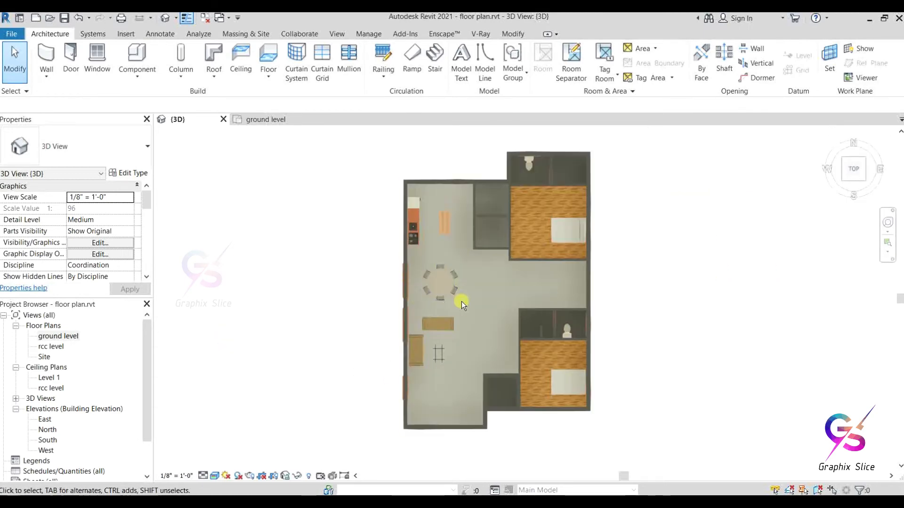
scroll(482, 323, up, 1)
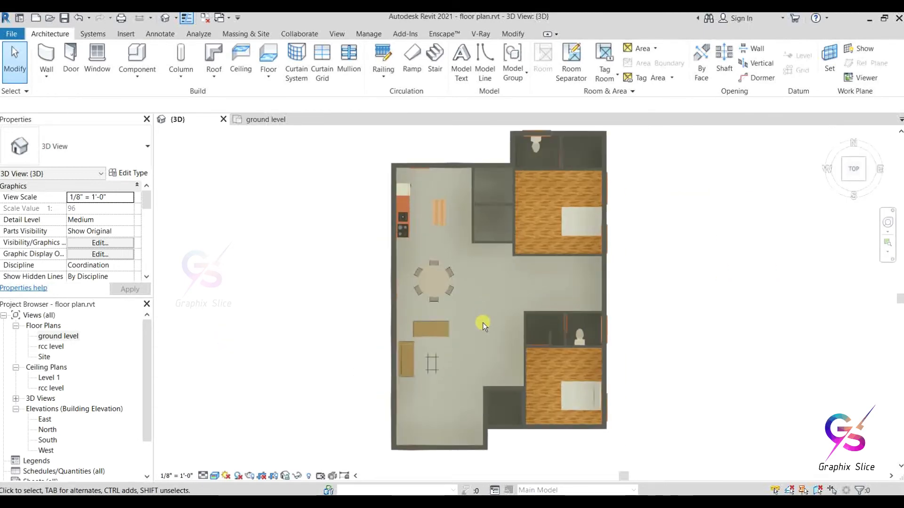
Create a perspective camera view from outside the house's front corner aimed at the living area, and turn it to look straight down.
click(177, 19)
click(178, 47)
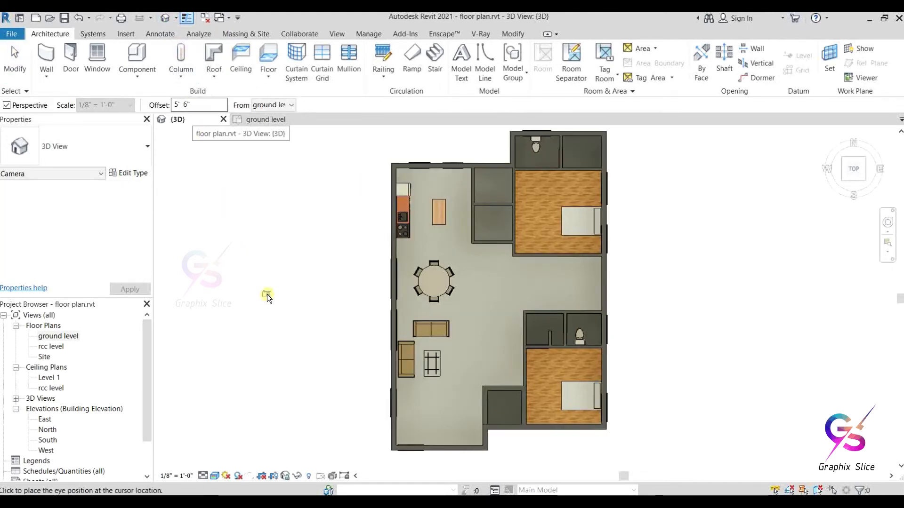
scroll(290, 307, down, 5)
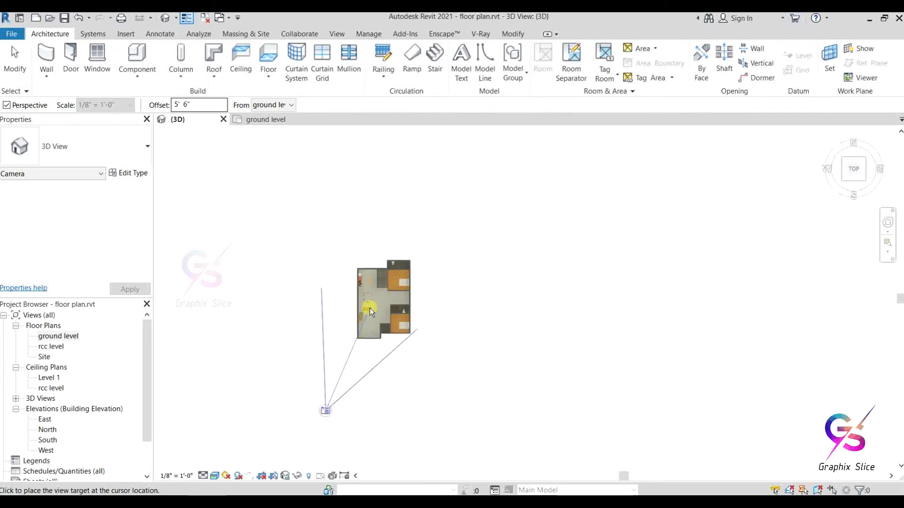
click(369, 307)
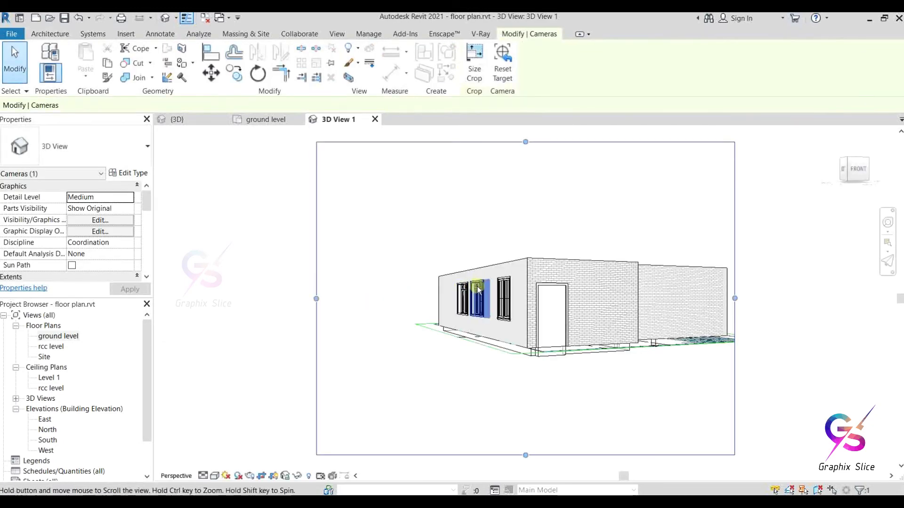
middle_drag(477, 286, 584, 377)
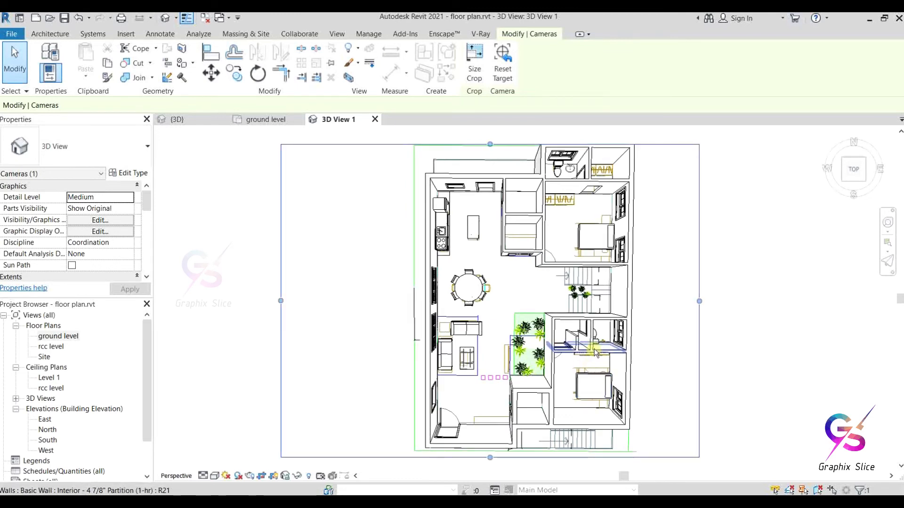
Enlarge the camera view's crop boundary around the house and set the view to the Realistic visual style with Fine detail level.
drag(698, 300, 721, 301)
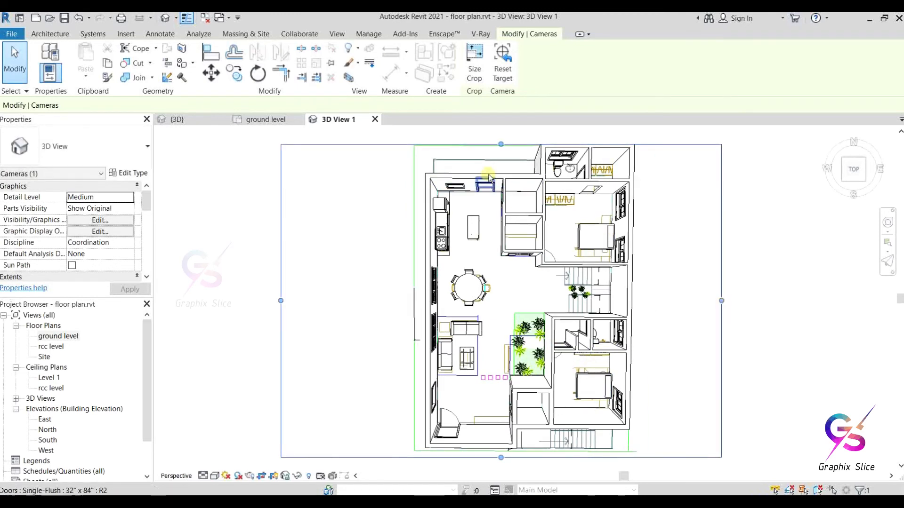
drag(503, 142, 504, 136)
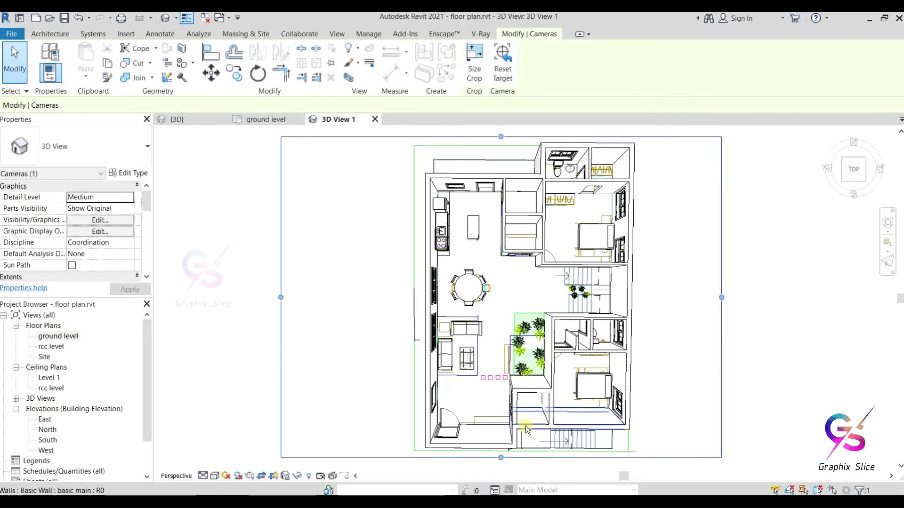
drag(503, 460, 502, 464)
click(215, 475)
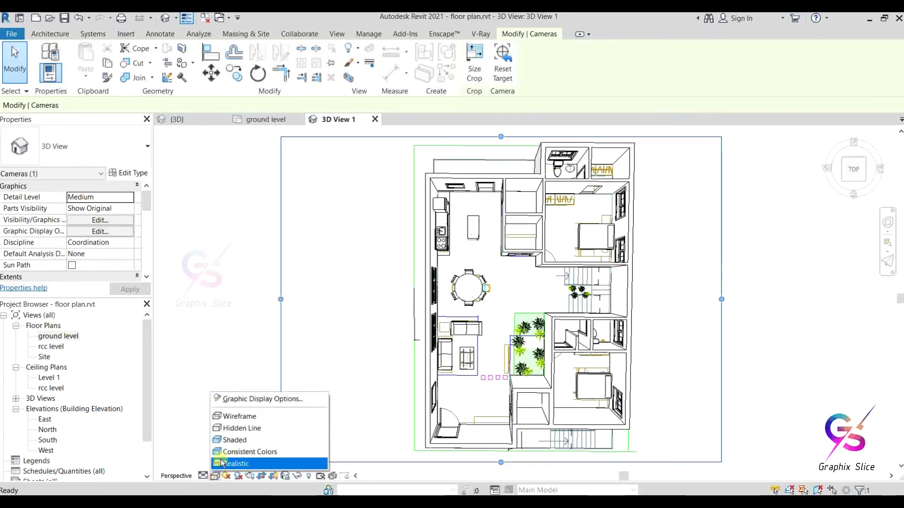
click(221, 461)
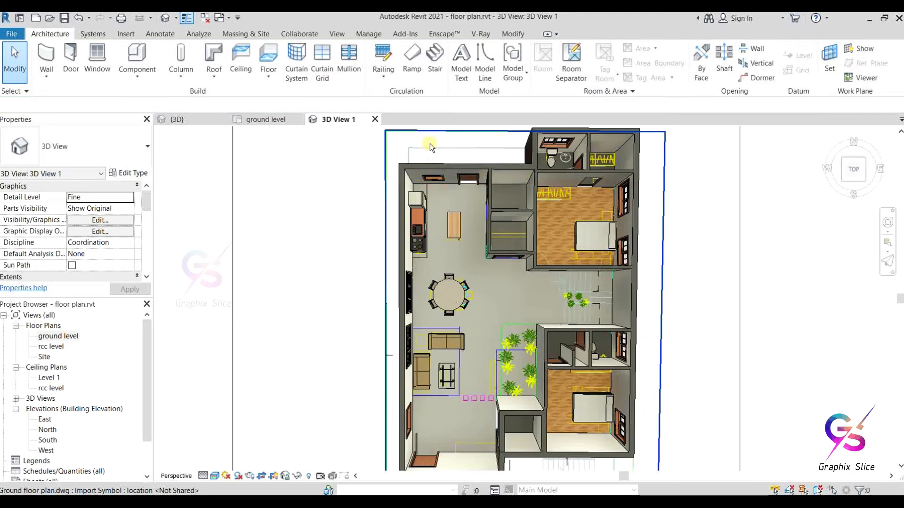
Hide the imported Ground floor plan.dwg in the camera view by element.
click(430, 144)
right_click(430, 143)
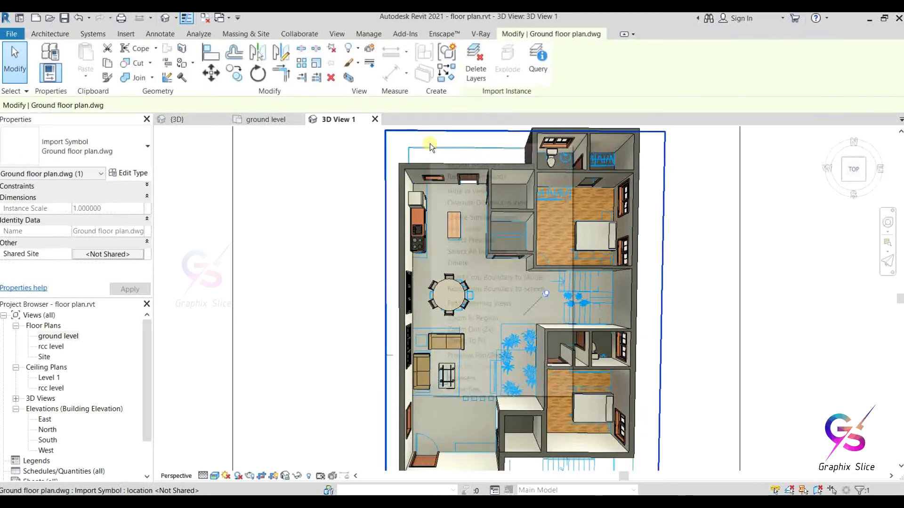
mouse_move(479, 204)
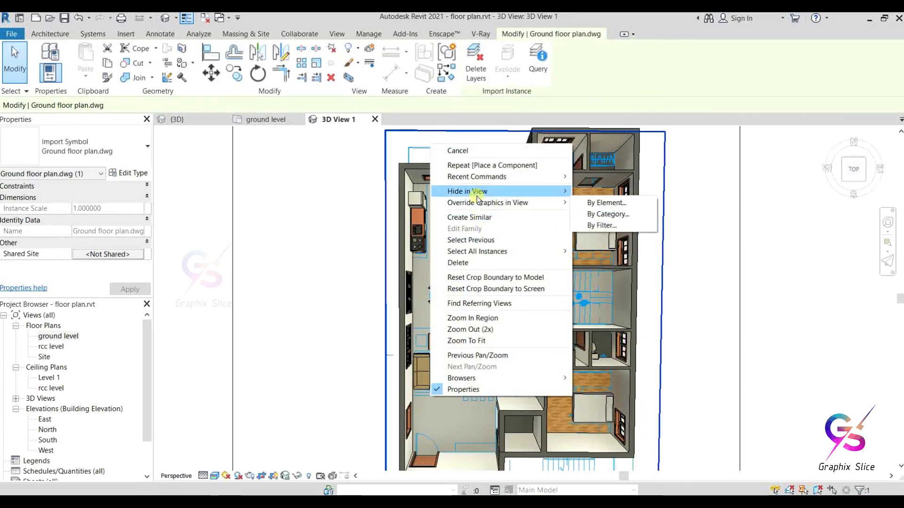
click(575, 202)
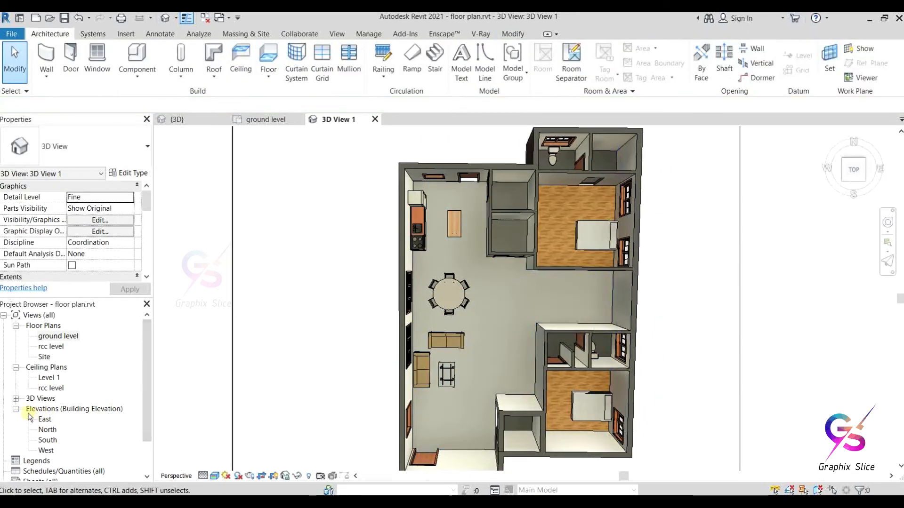
Compare the house in the {3D} view and in the perspective 3D View 1.
click(16, 399)
click(46, 419)
double_click(46, 418)
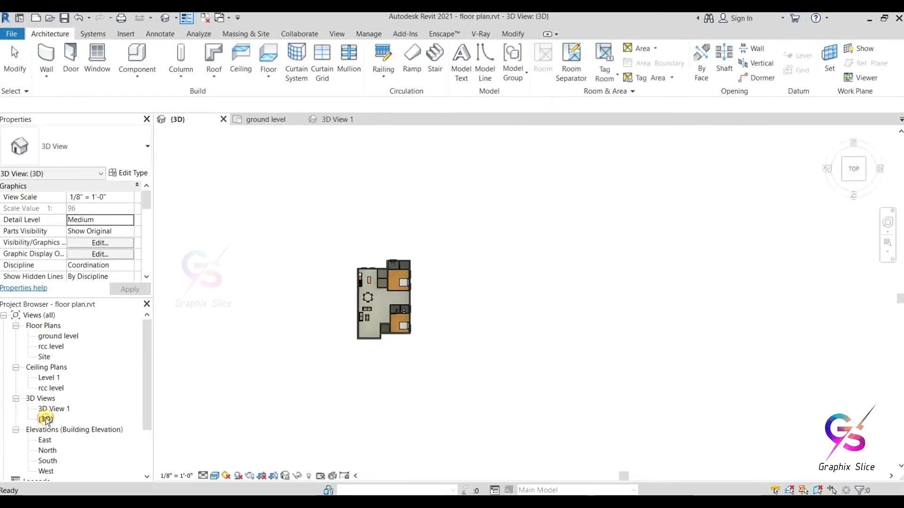
scroll(479, 262, up, 4)
middle_drag(433, 333, 450, 325)
double_click(56, 409)
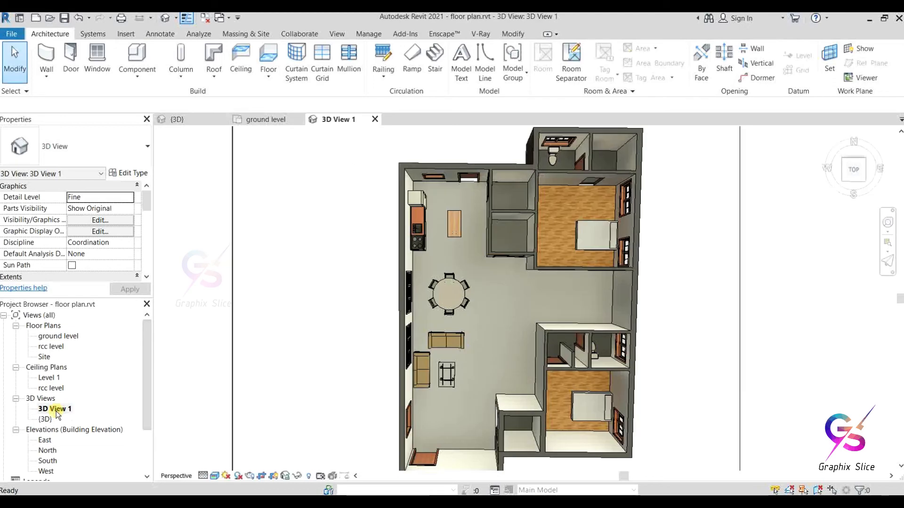
shift+middle_drag(452, 361, 453, 361)
scroll(470, 289, down, 2)
scroll(475, 394, up, 2)
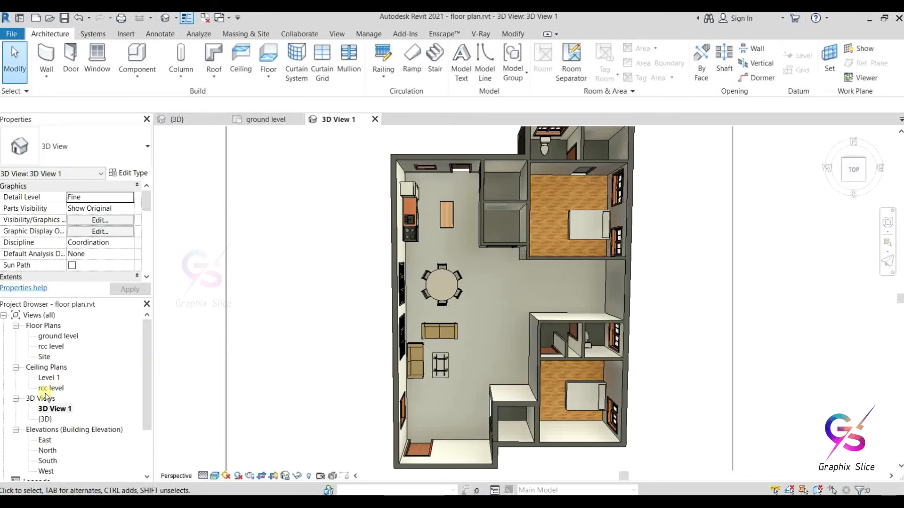
double_click(44, 419)
shift+middle_drag(404, 357, 552, 219)
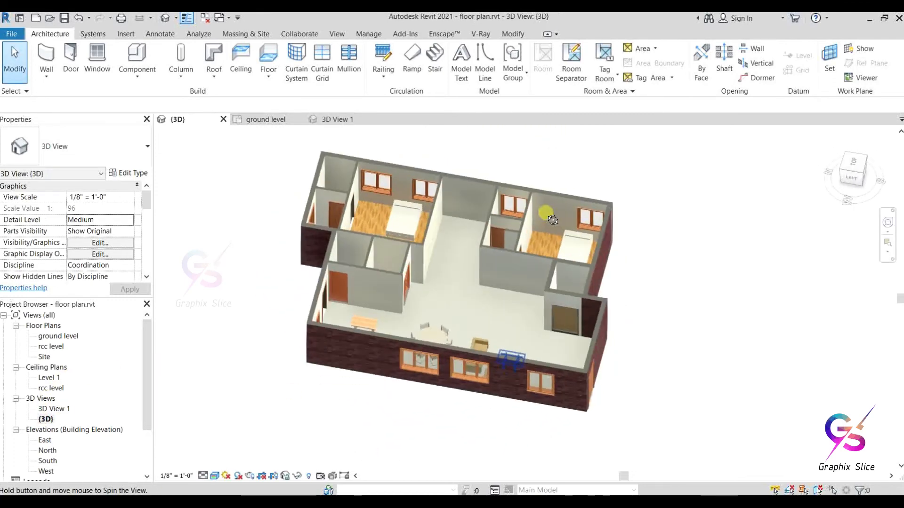
Rotate the overhead perspective in 3D View 1 so the house lies lengthwise across the view.
double_click(48, 408)
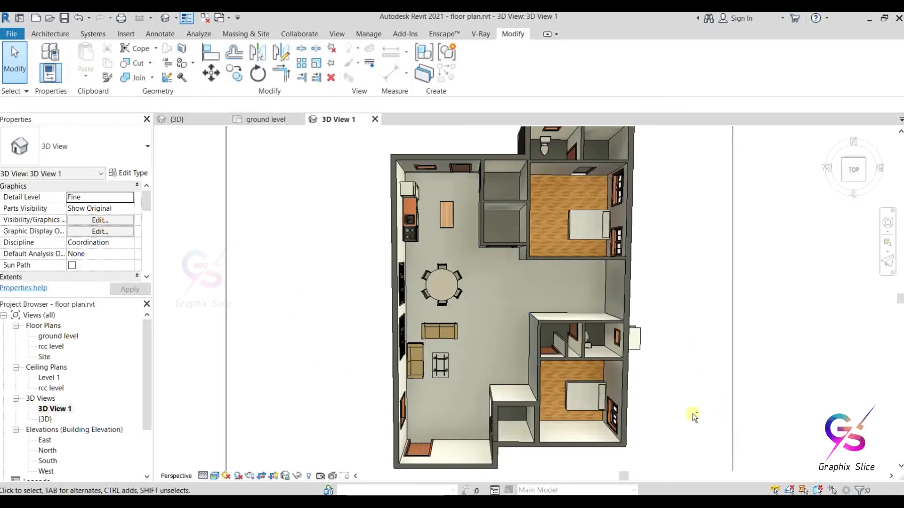
shift+middle_drag(692, 414, 528, 399)
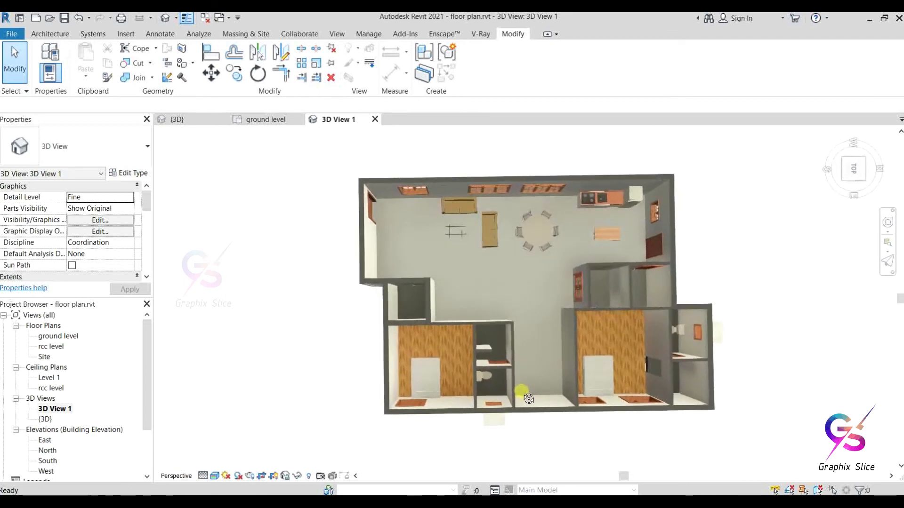
middle_drag(626, 349, 597, 350)
mouse_move(664, 347)
middle_down()
mouse_move(664, 361)
mouse_move(665, 333)
middle_up()
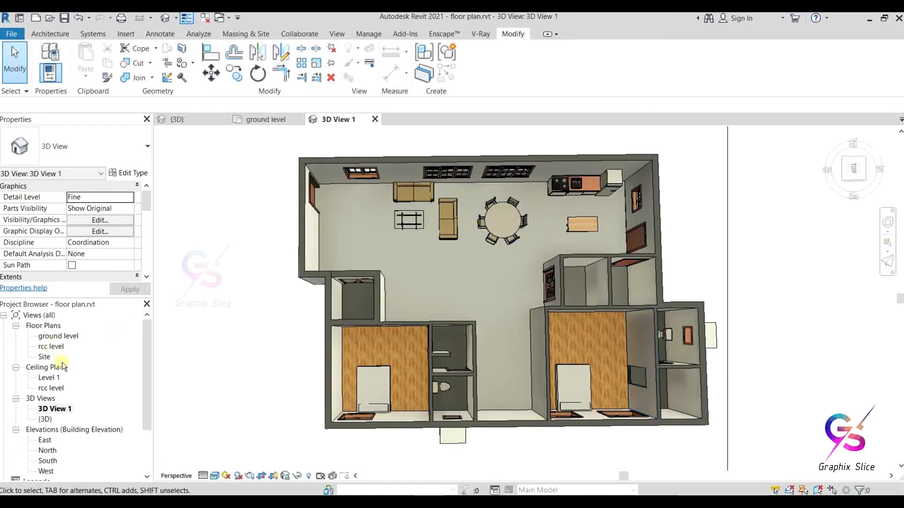
Check the ground level floor plan against the furnished layout in 3D View 1.
double_click(54, 337)
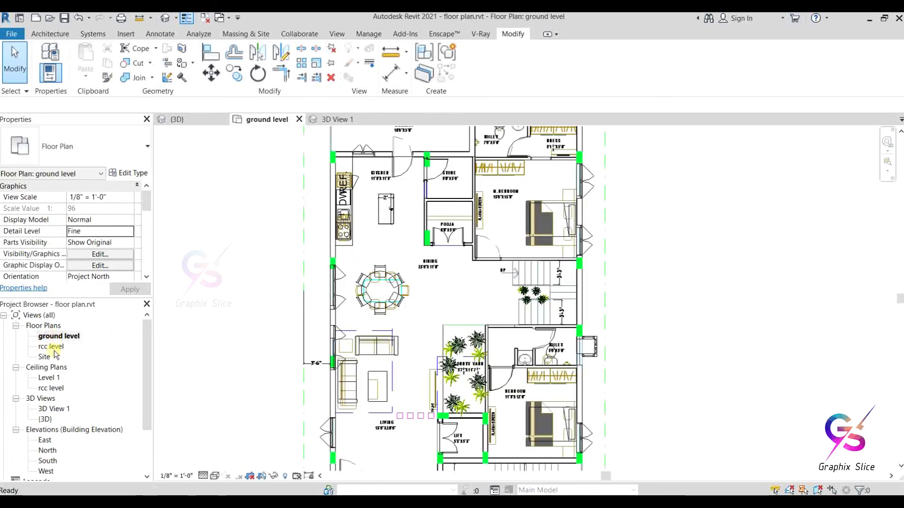
double_click(43, 409)
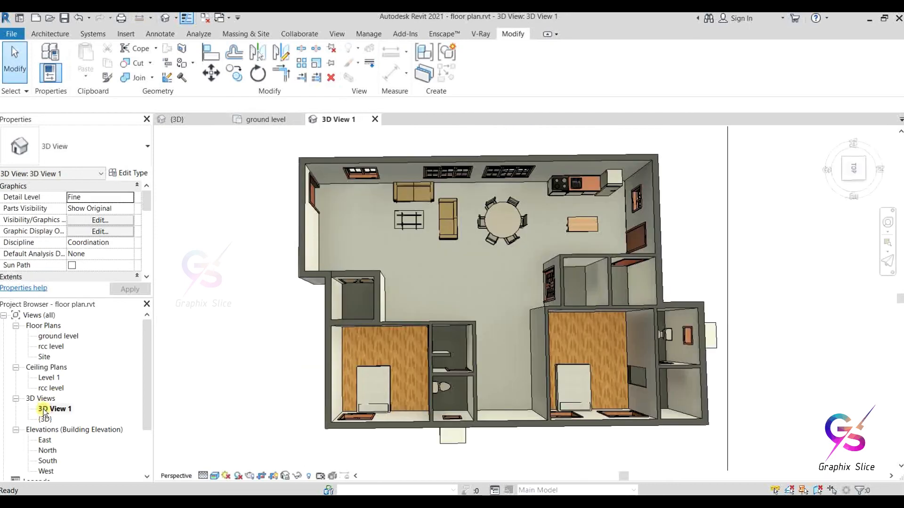
scroll(476, 228, up, 2)
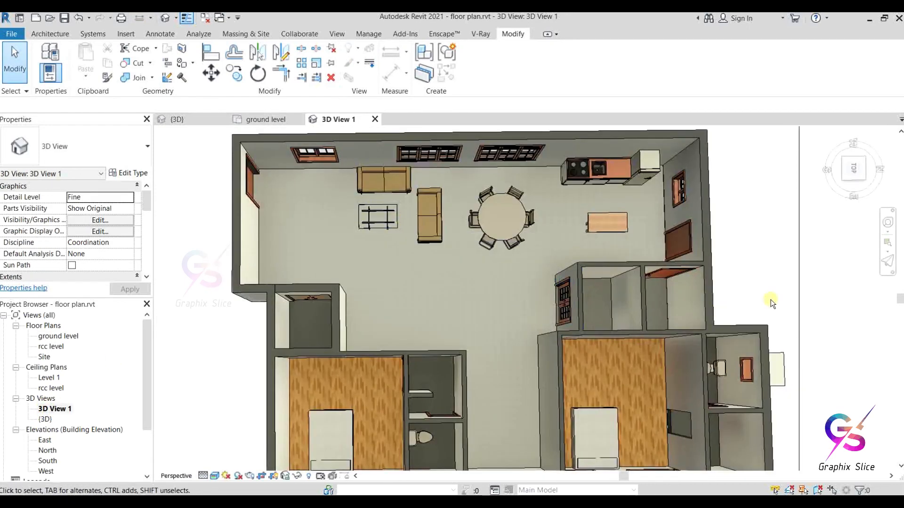
scroll(476, 276, down, 1)
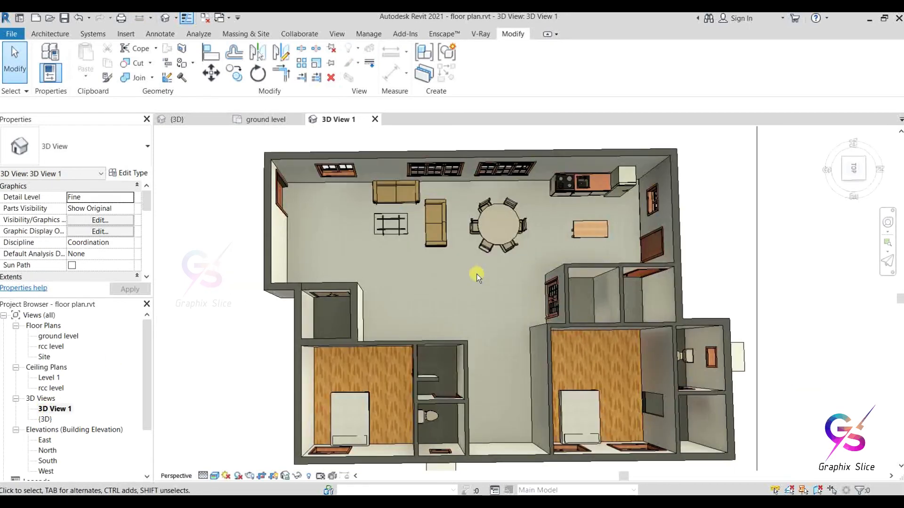